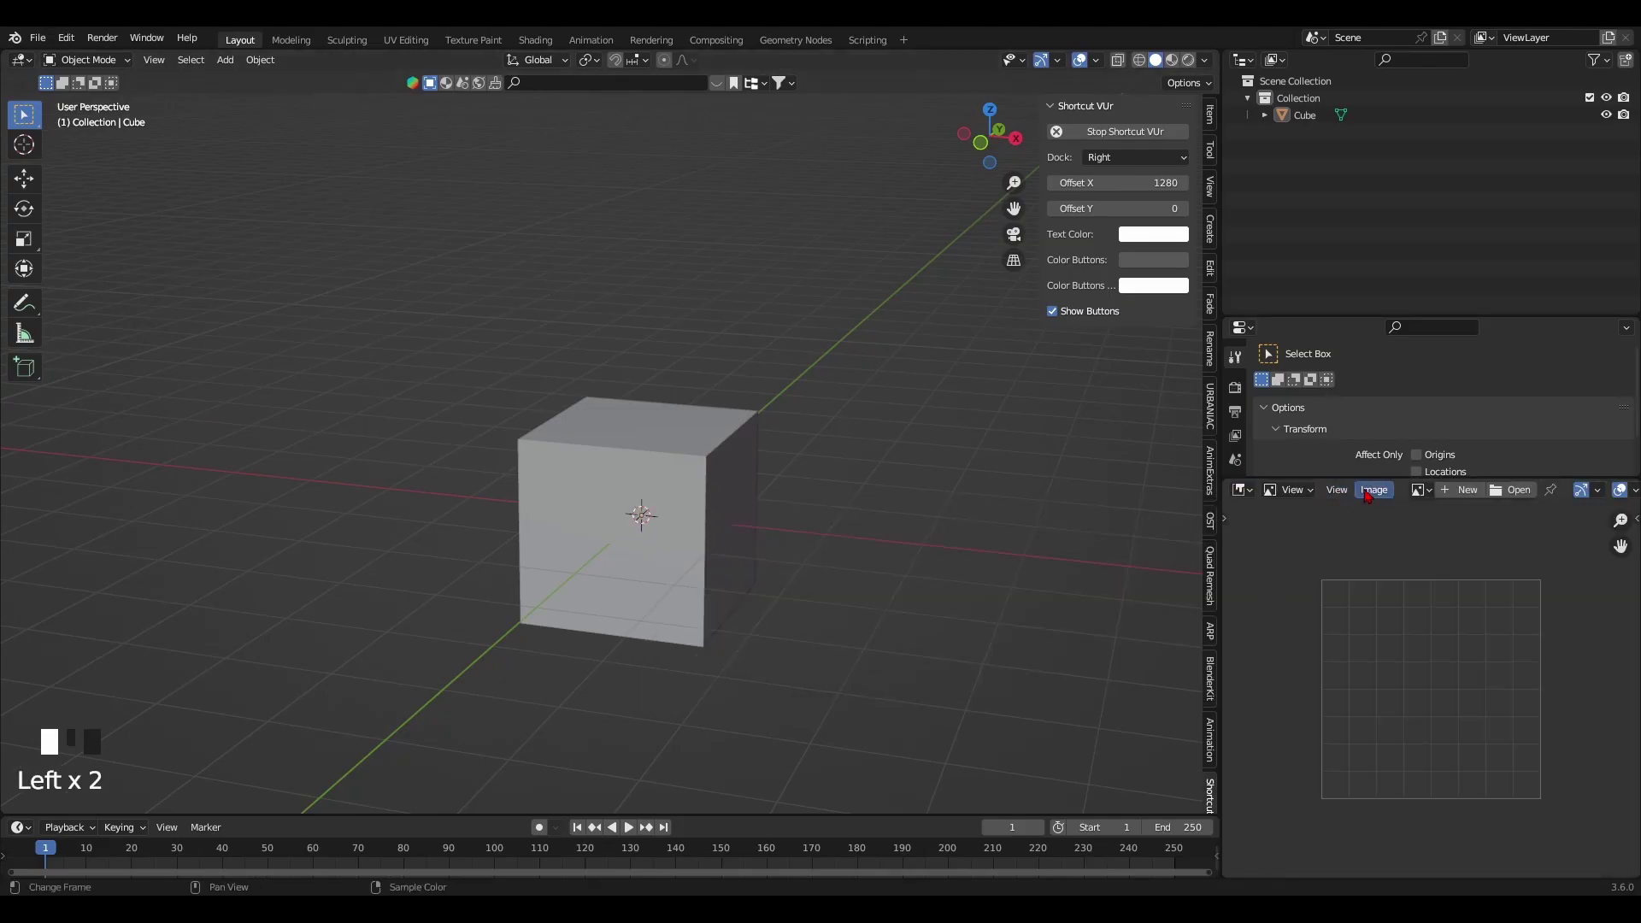
- Load Keyblade - Reference.PNG in the Image Editor and delete the default cube
{"action": "left_click", "coordinate": [1372, 490]}
{"action": "left_click", "coordinate": [1393, 538]}
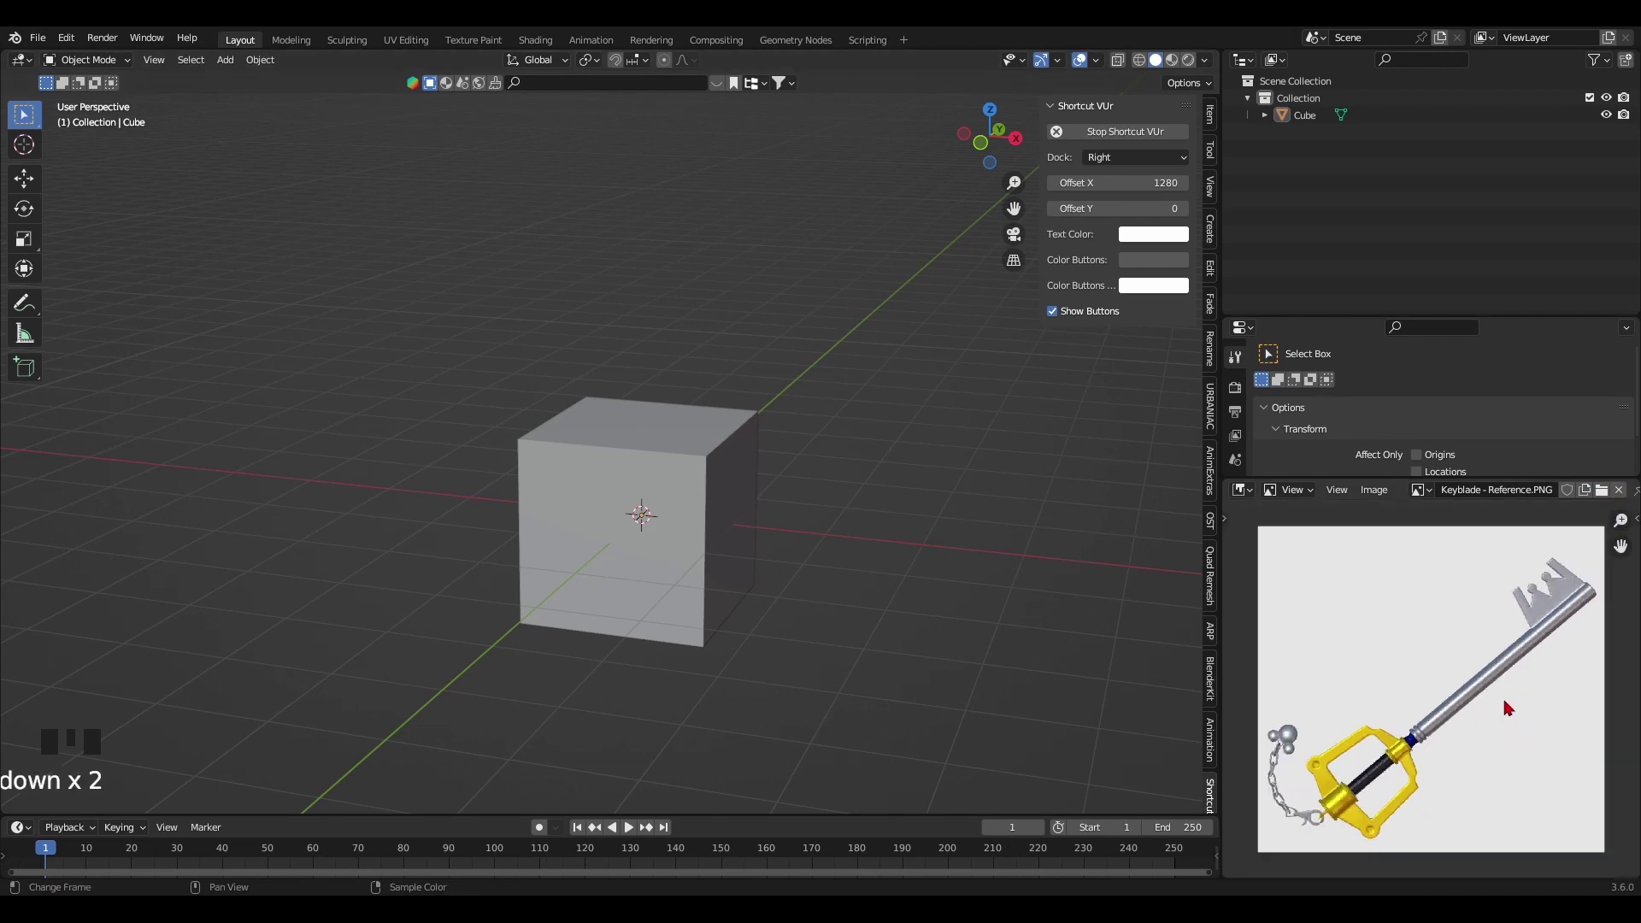
{"action": "left_click", "coordinate": [720, 500]}
{"action": "key", "text": "x"}
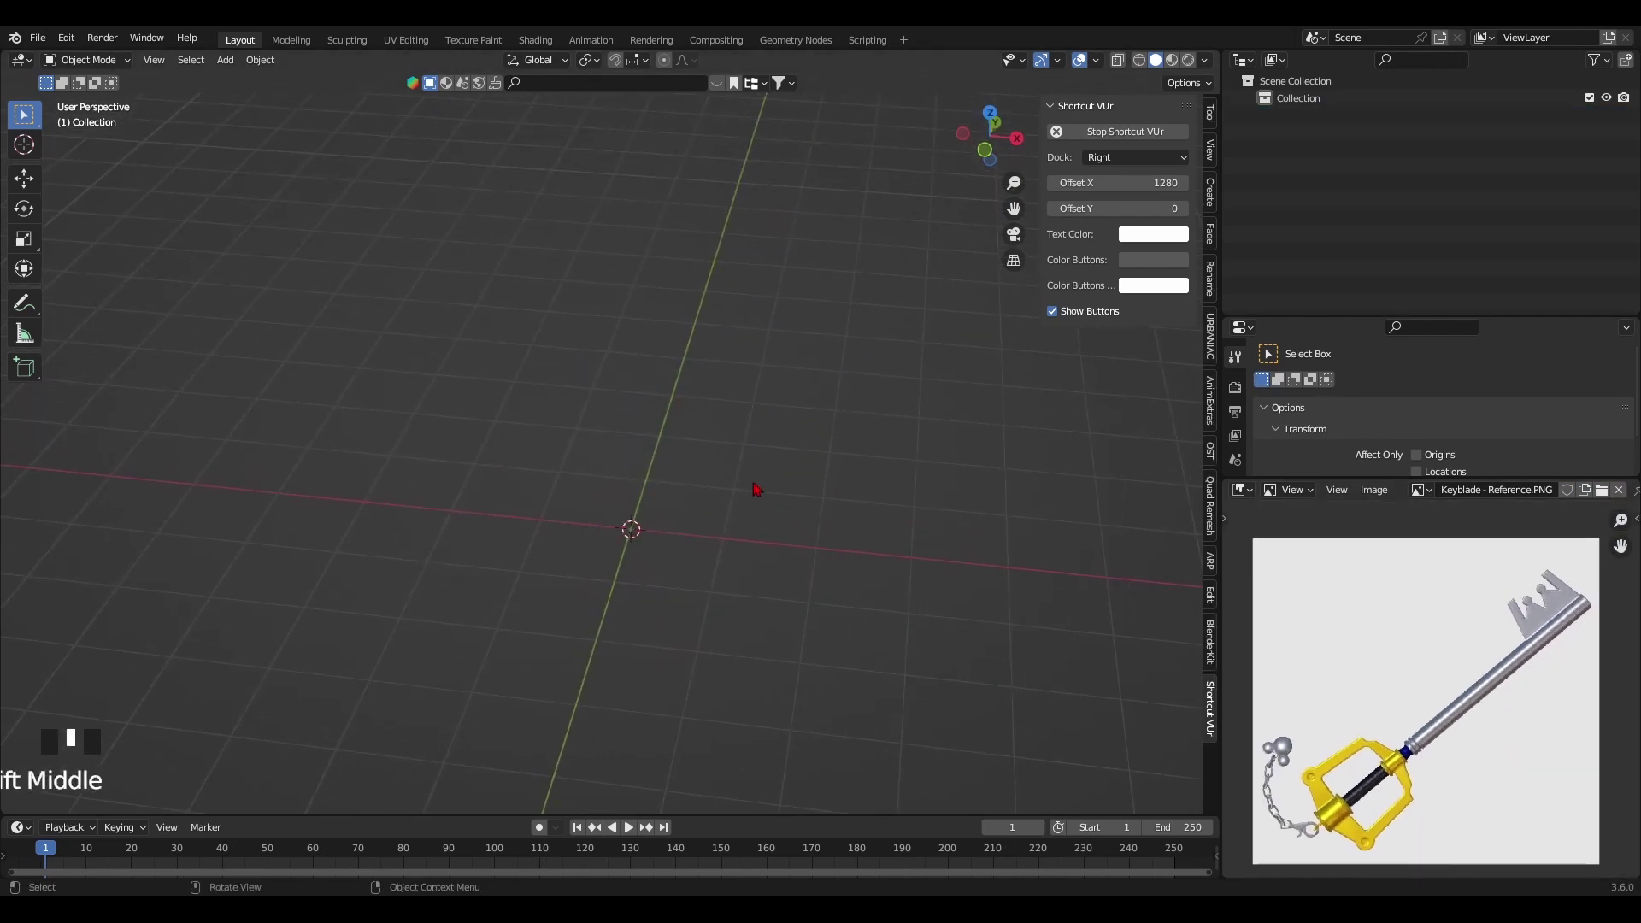
- Add a cylinder with 8 vertices
{"action": "key", "text": "shift+a"}
{"action": "left_click", "coordinate": [749, 202]}
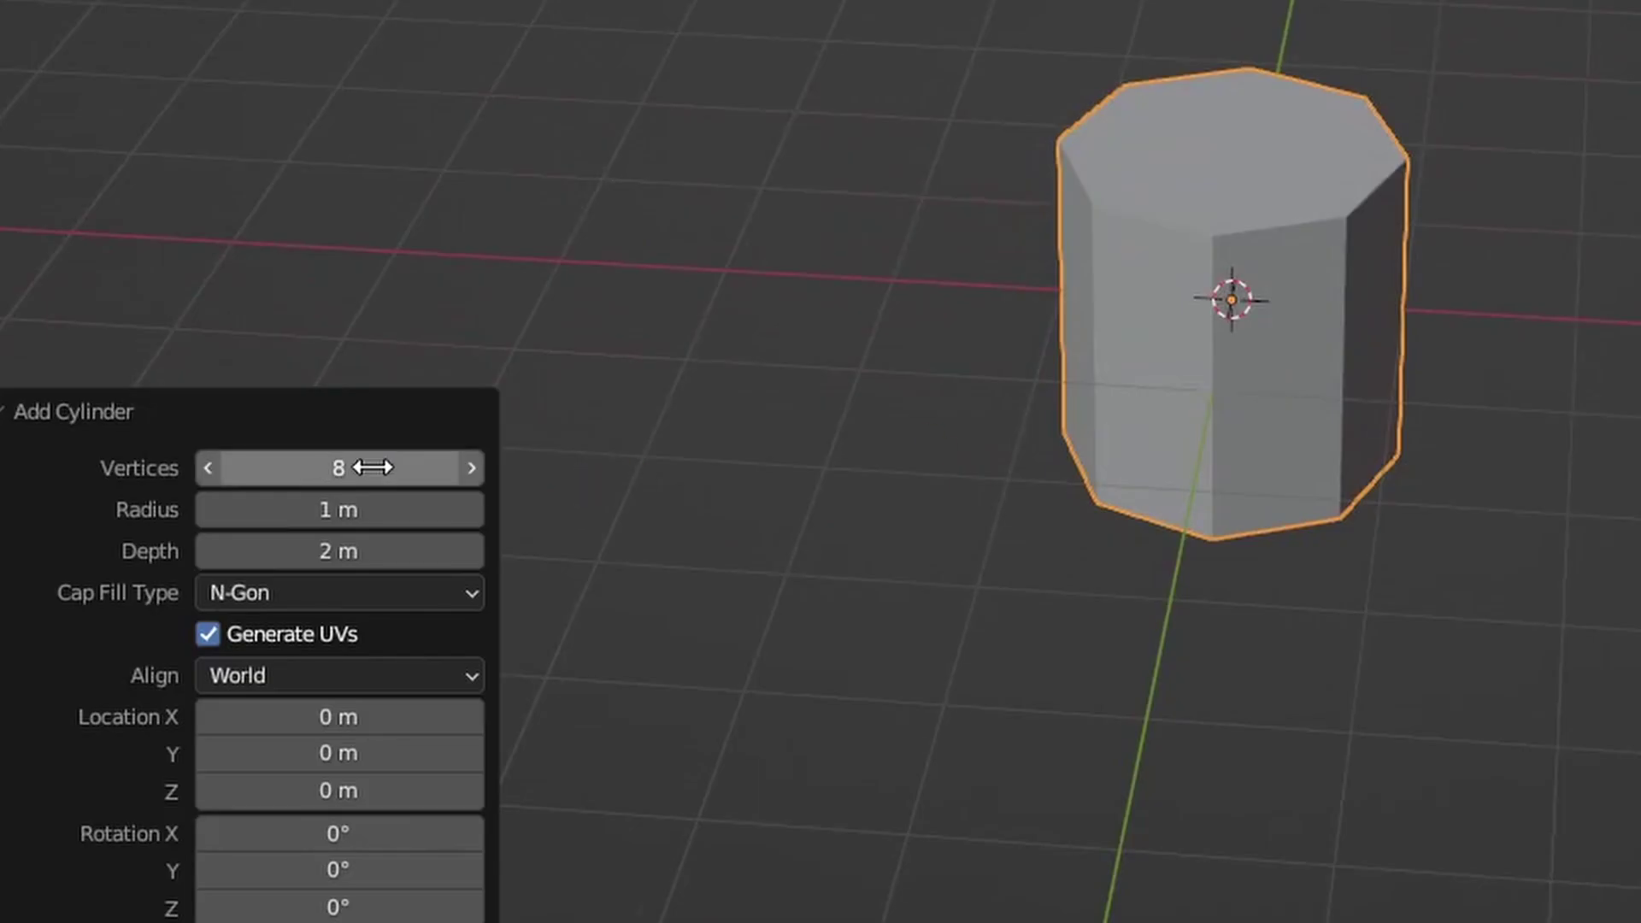
{"action": "left_click", "coordinate": [242, 590]}
{"action": "key", "text": "Return"}
- Switch the viewport lighting to MatCap and stretch the cylinder into a long shaft
{"action": "middle_click_drag", "start_coordinate": [395, 419], "coordinate": [798, 460]}
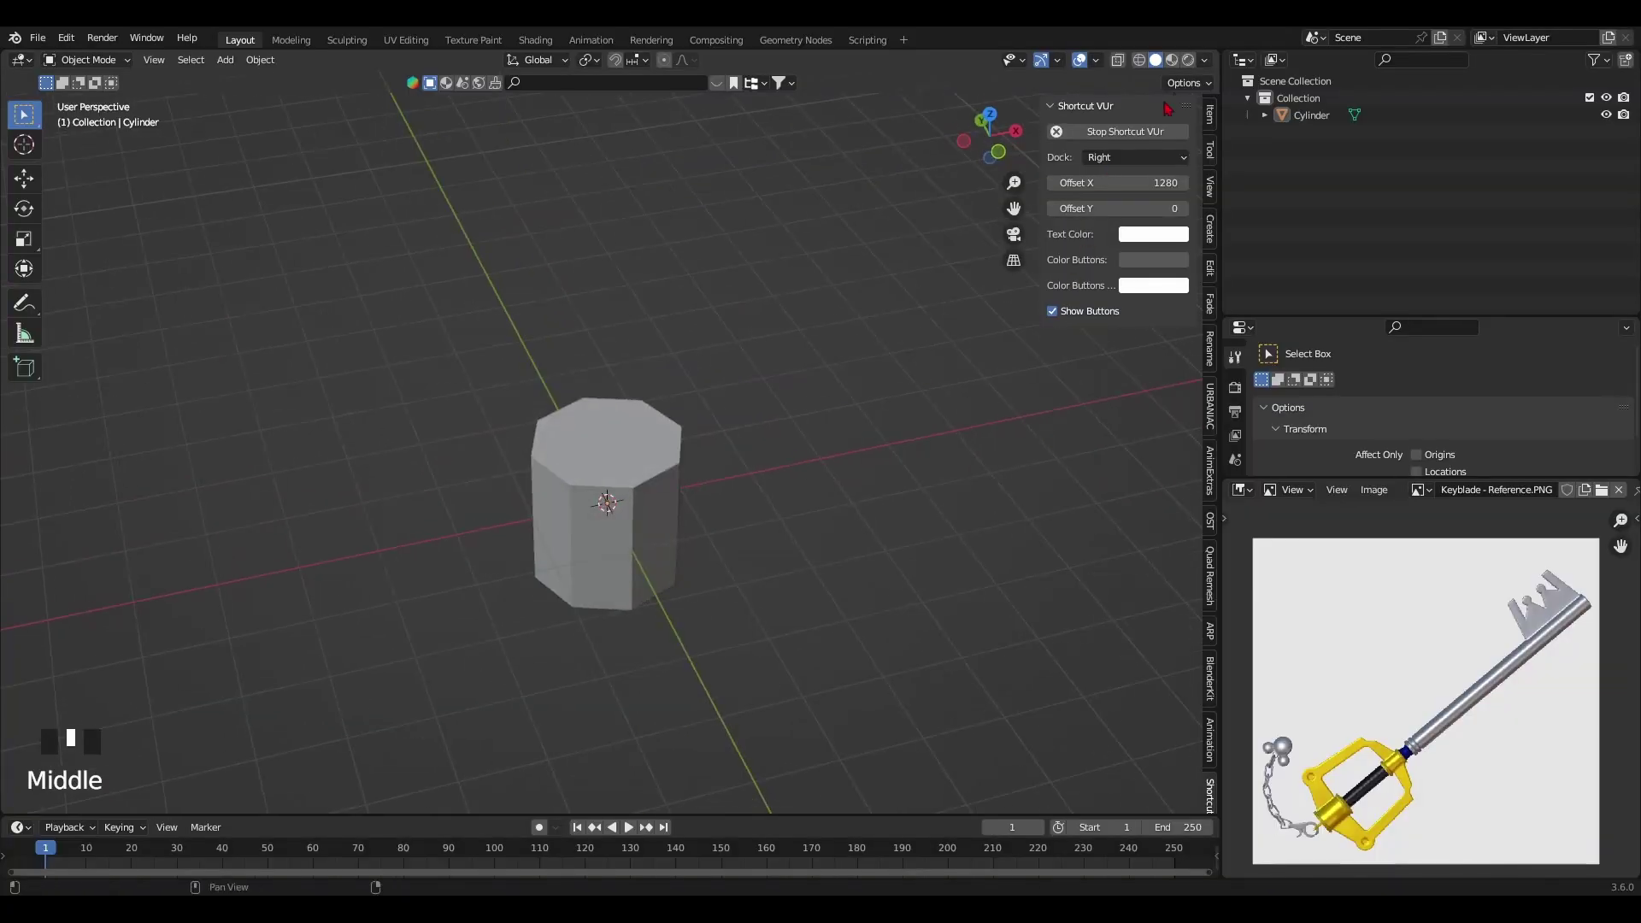
{"action": "left_click", "coordinate": [1205, 60]}
{"action": "left_click", "coordinate": [1188, 143]}
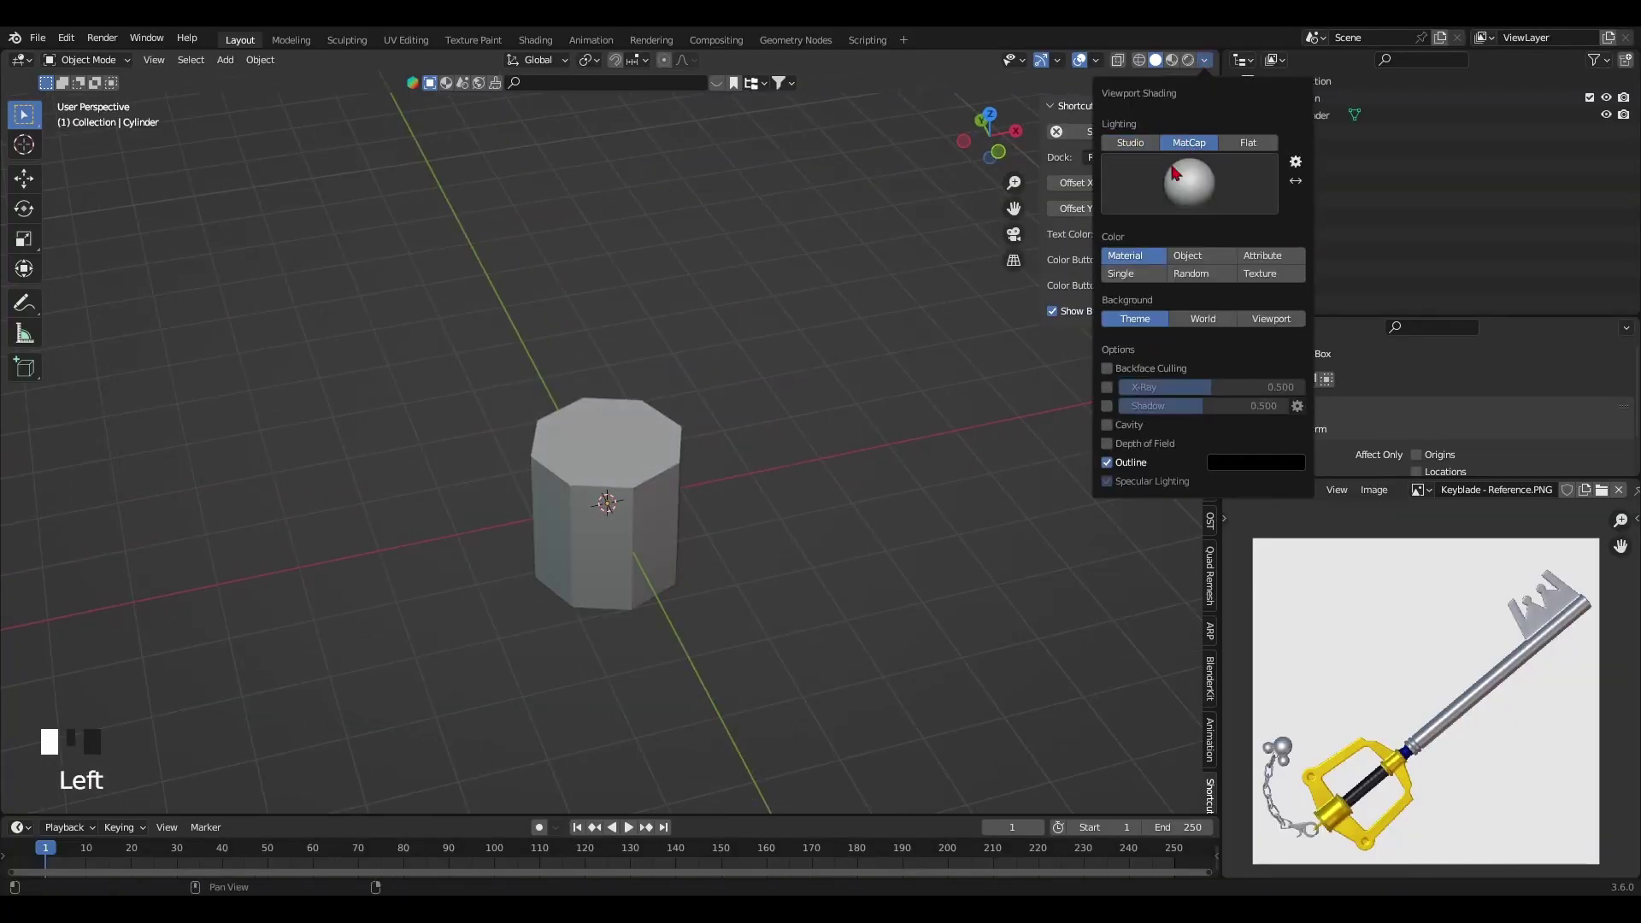
{"action": "key", "text": "s"}
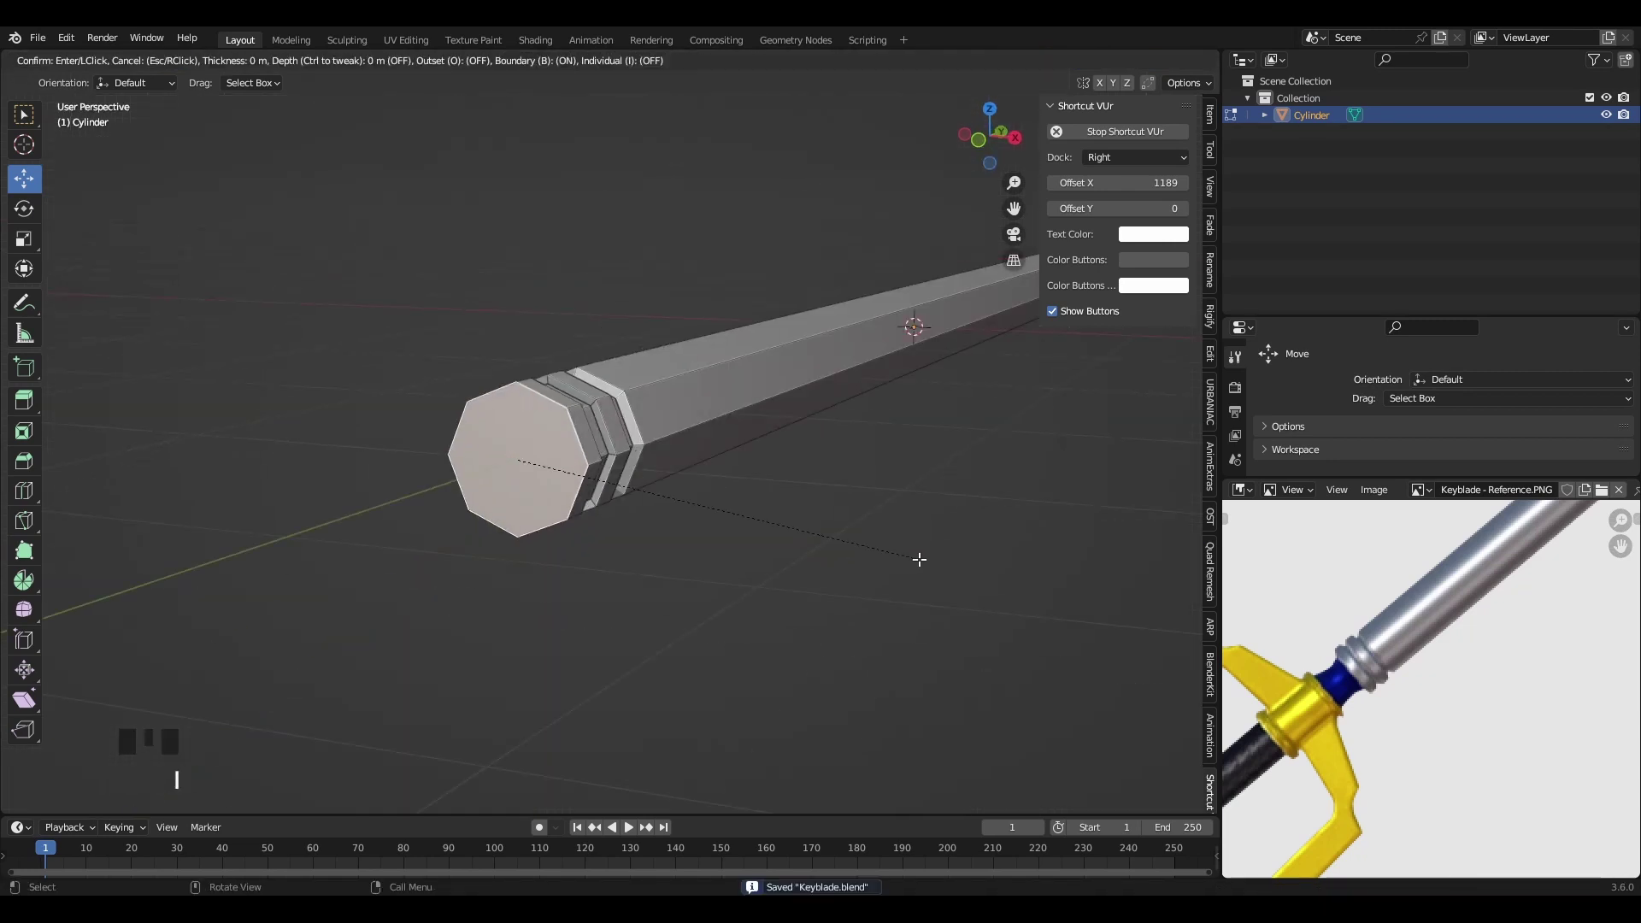
- Inset the shaft's end face and extrude it outward into a stepped ring
{"action": "left_click", "coordinate": [870, 556]}
{"action": "key", "text": "ctrl+s"}
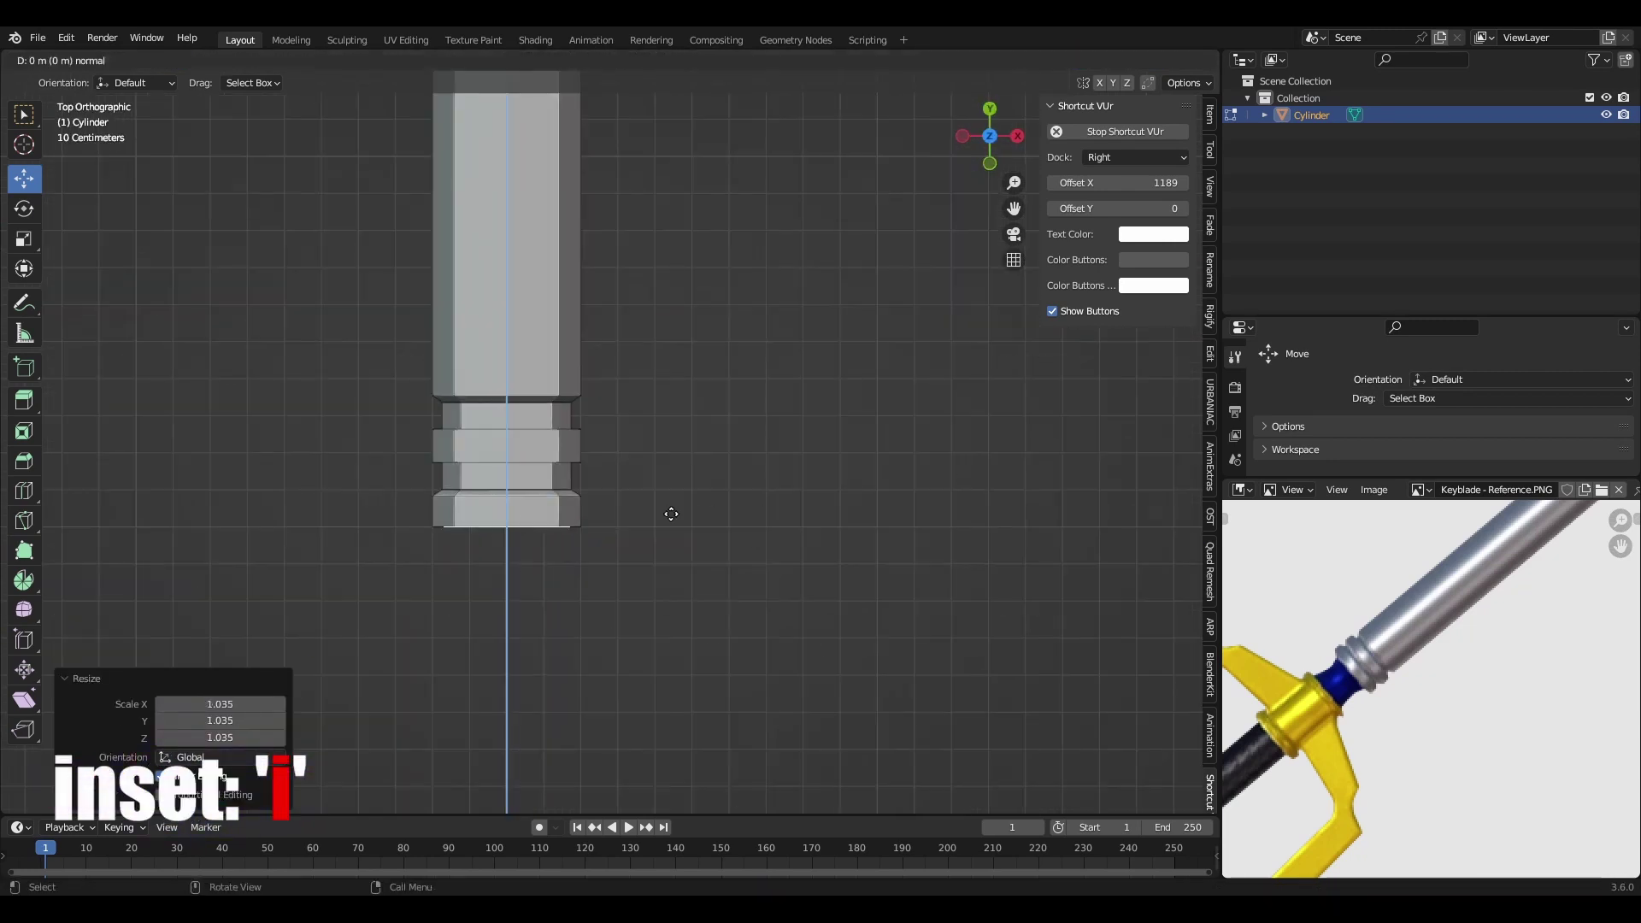
{"action": "key", "text": "e"}
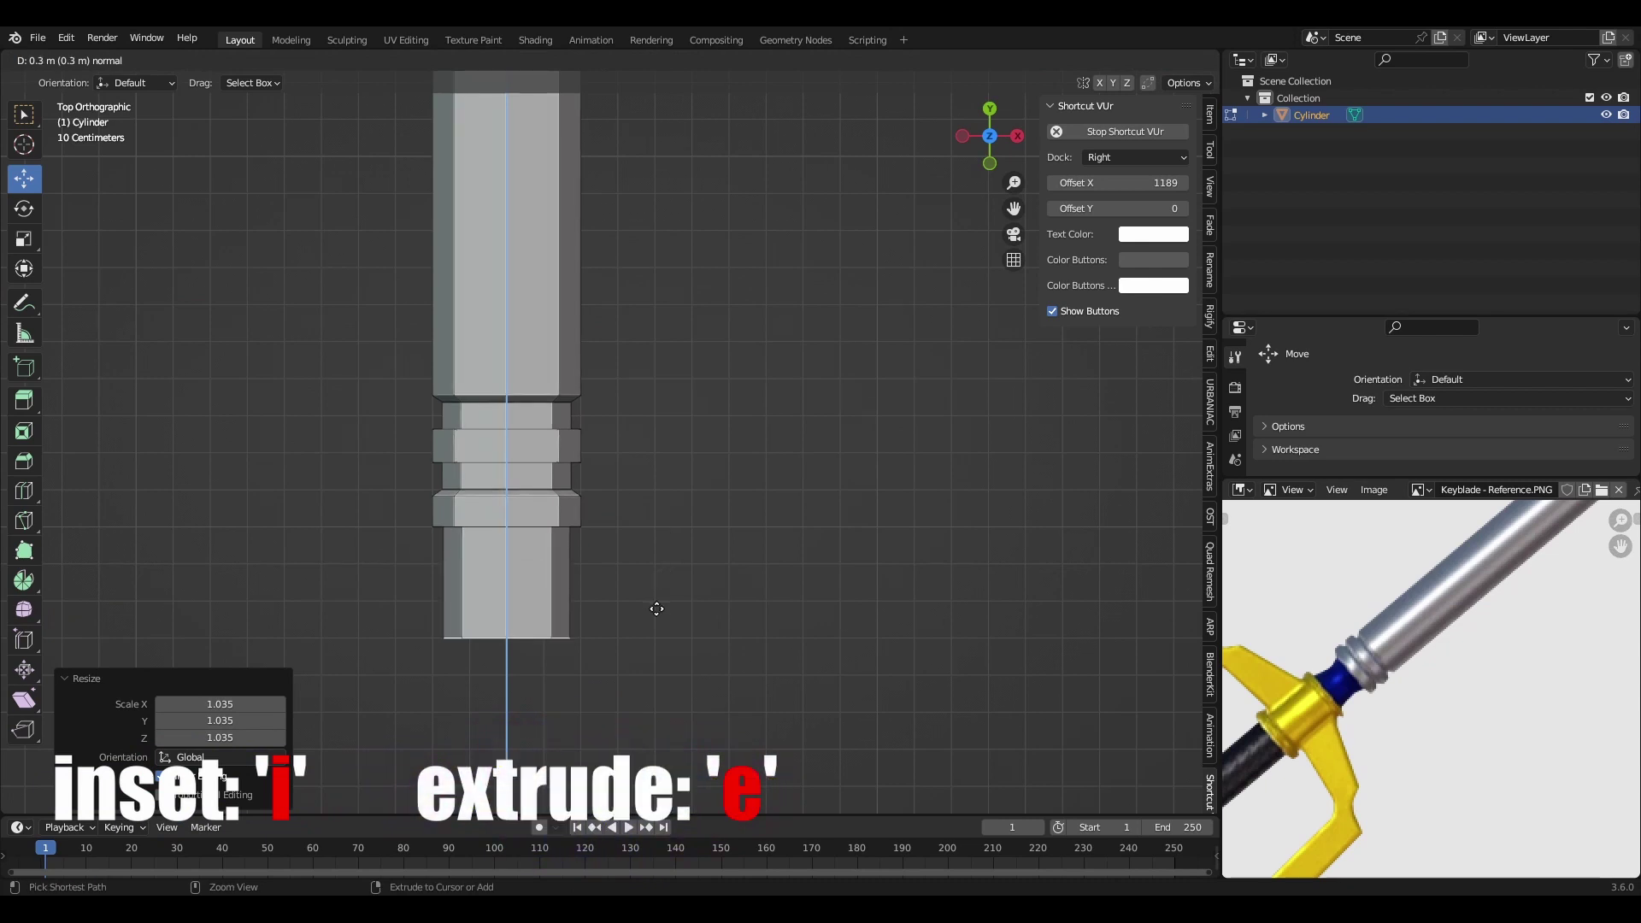
{"action": "left_click", "coordinate": [656, 609]}
- Add a centred loop cut in the bottom section, scale it to 0.650 and bevel it
{"action": "key", "text": "ctrl+r"}
{"action": "left_click", "coordinate": [505, 630]}
{"action": "right_click", "coordinate": [505, 630]}
{"action": "key", "text": "s"}
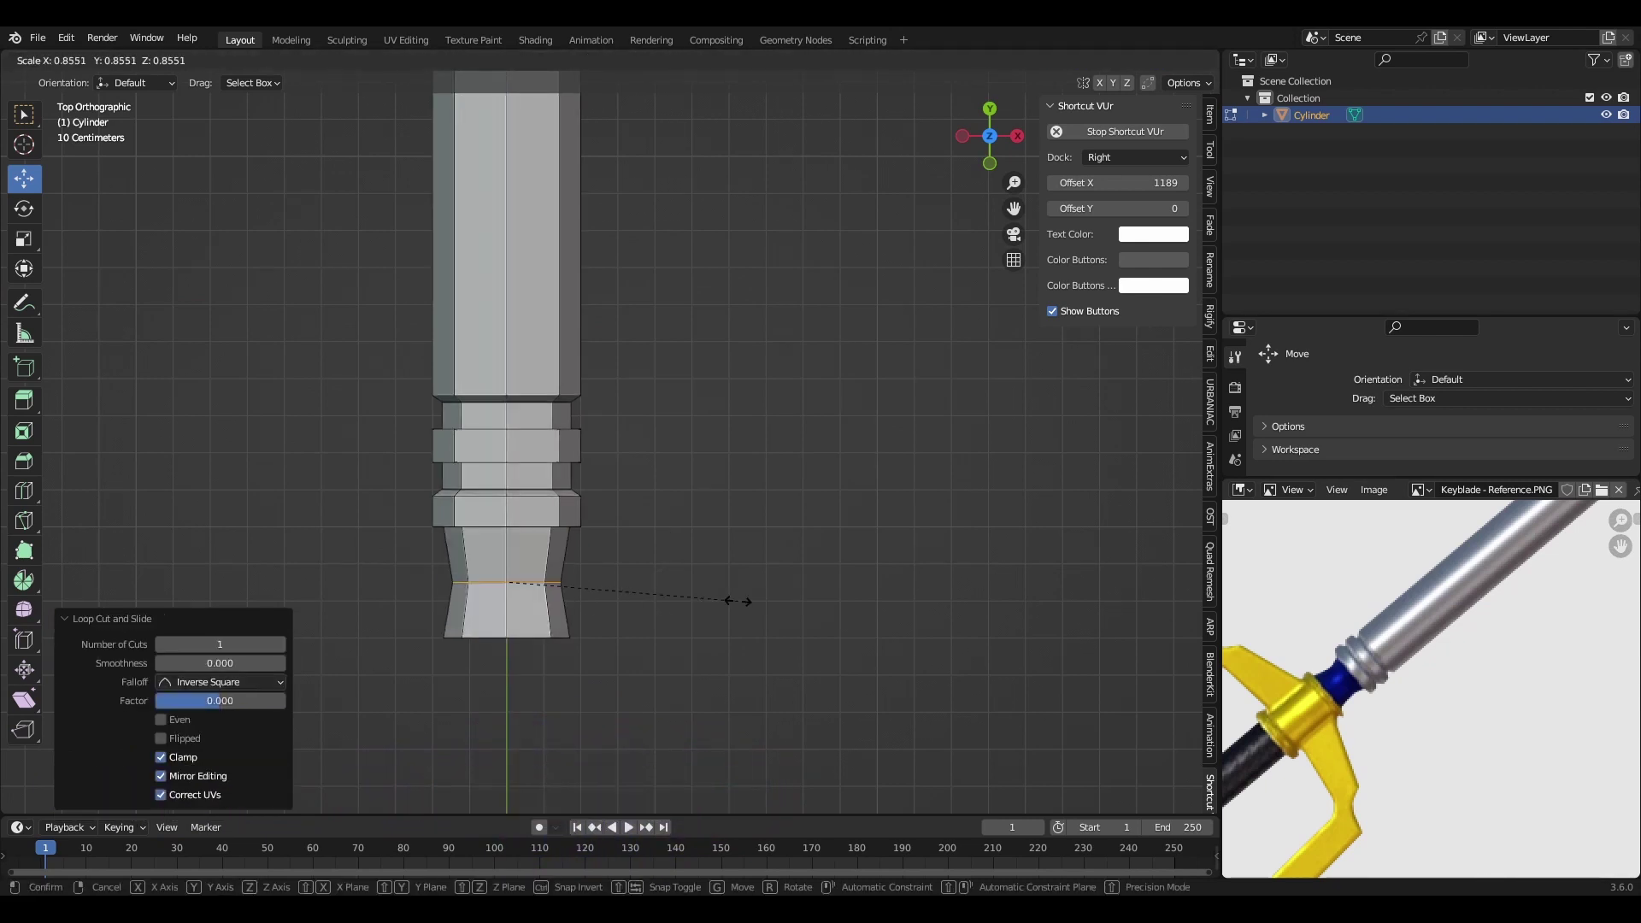
{"action": "left_click", "coordinate": [682, 598]}
{"action": "key", "text": "ctrl+b"}
{"action": "scroll", "coordinate": [710, 602], "scroll_direction": "up", "scroll_amount": 4}
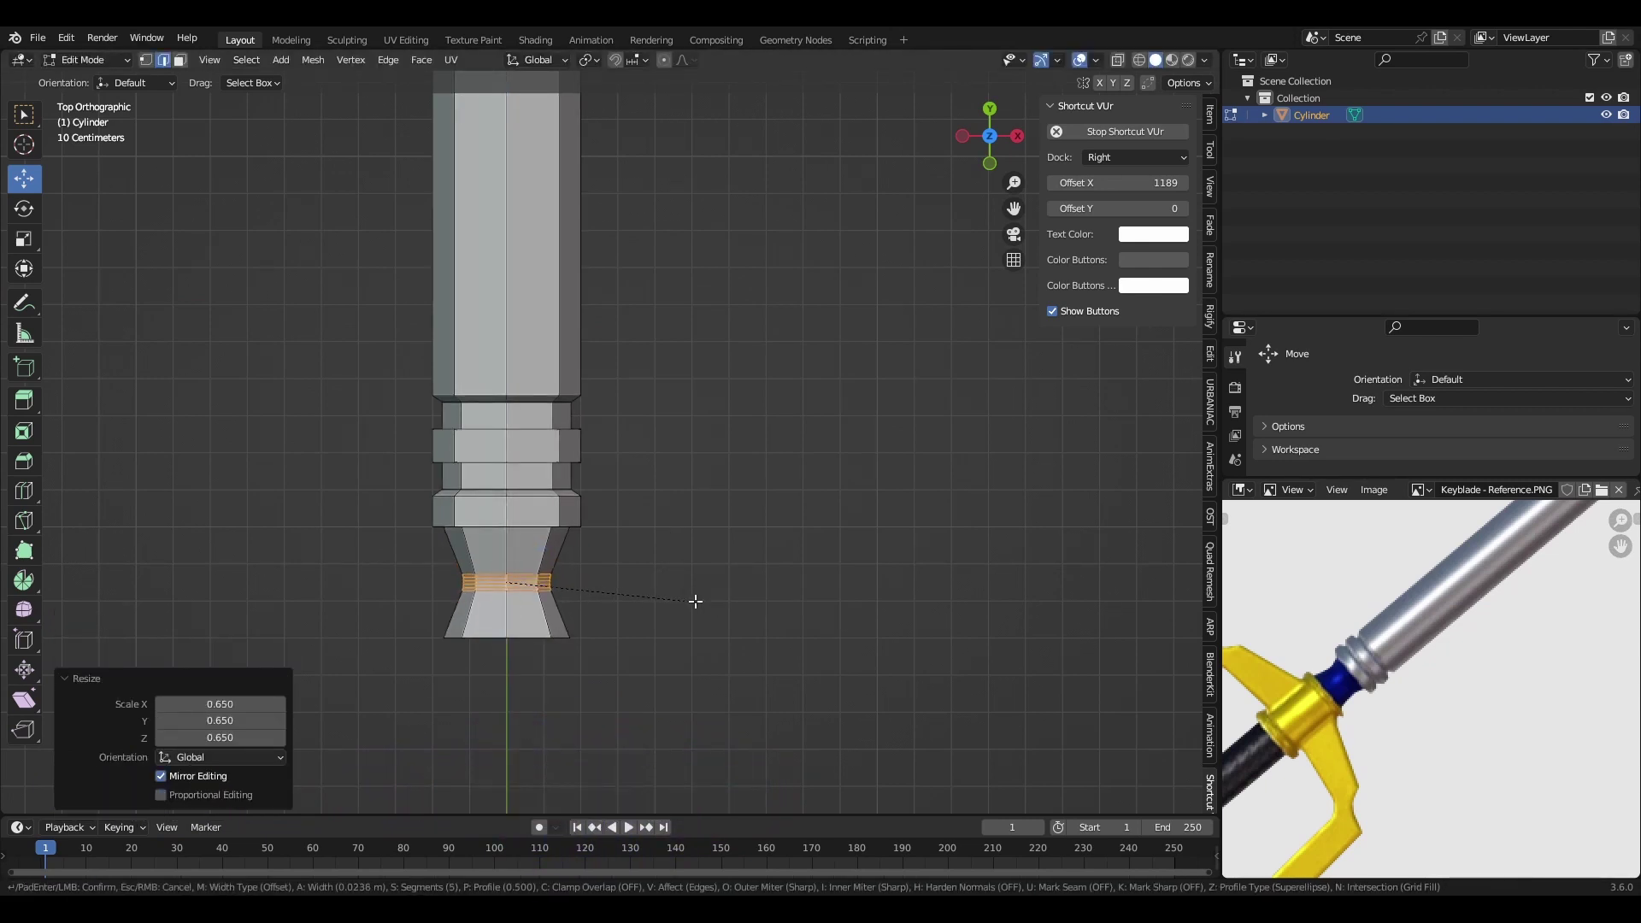
- Add a plane, loop-cut it in Edit Mode and give it a Mirror modifier
{"action": "key", "text": "shift+a"}
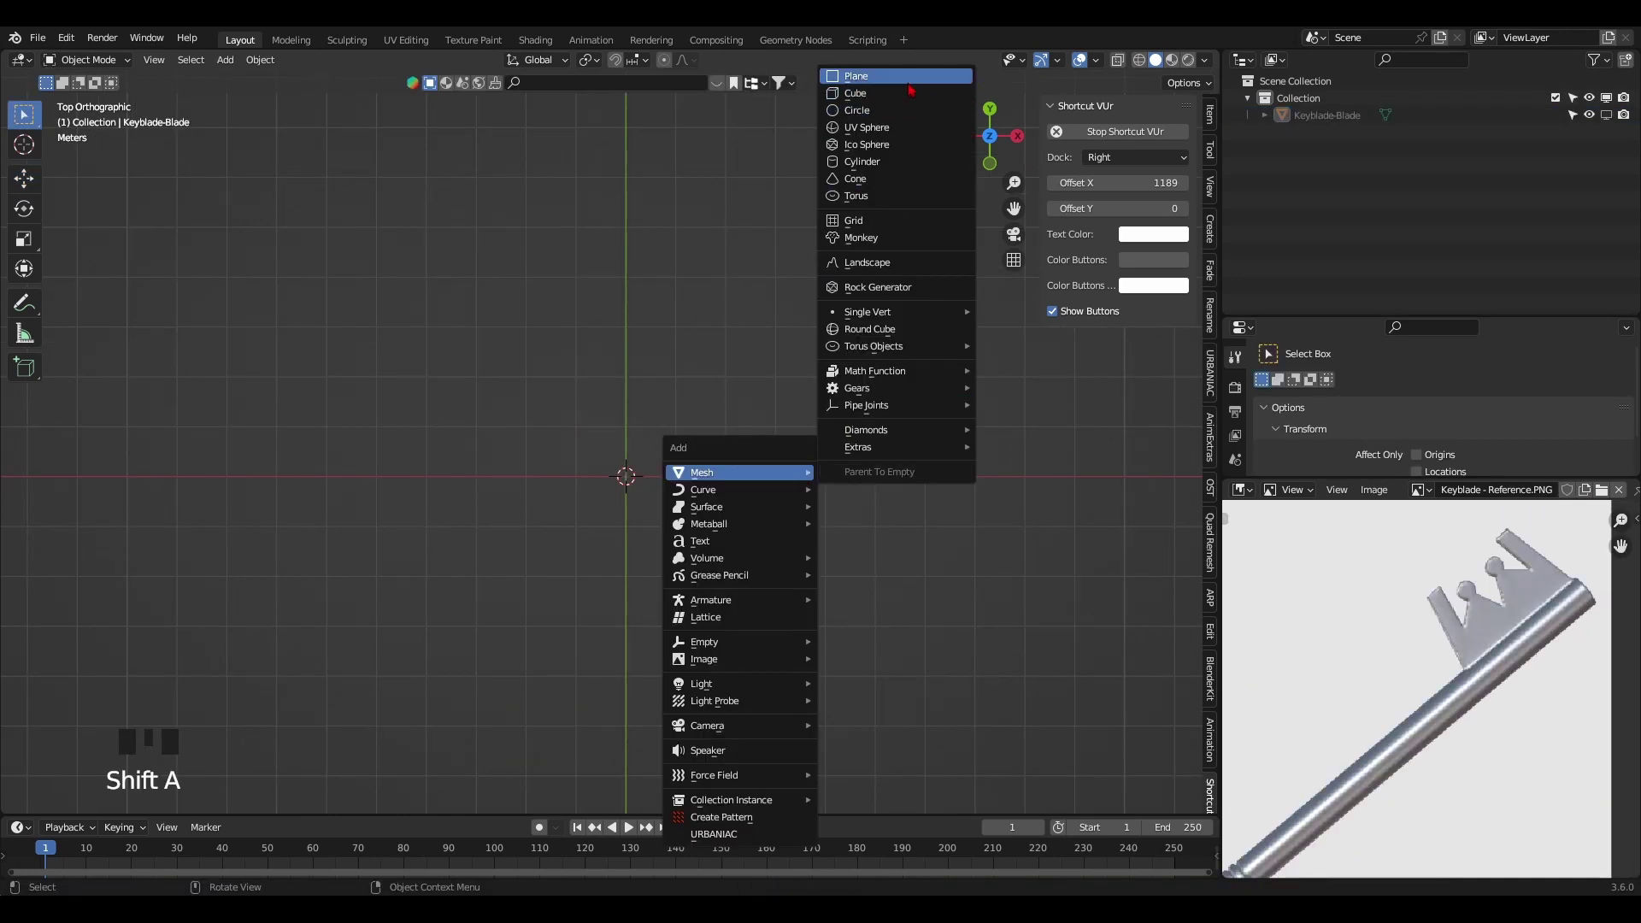
{"action": "left_click", "coordinate": [910, 77]}
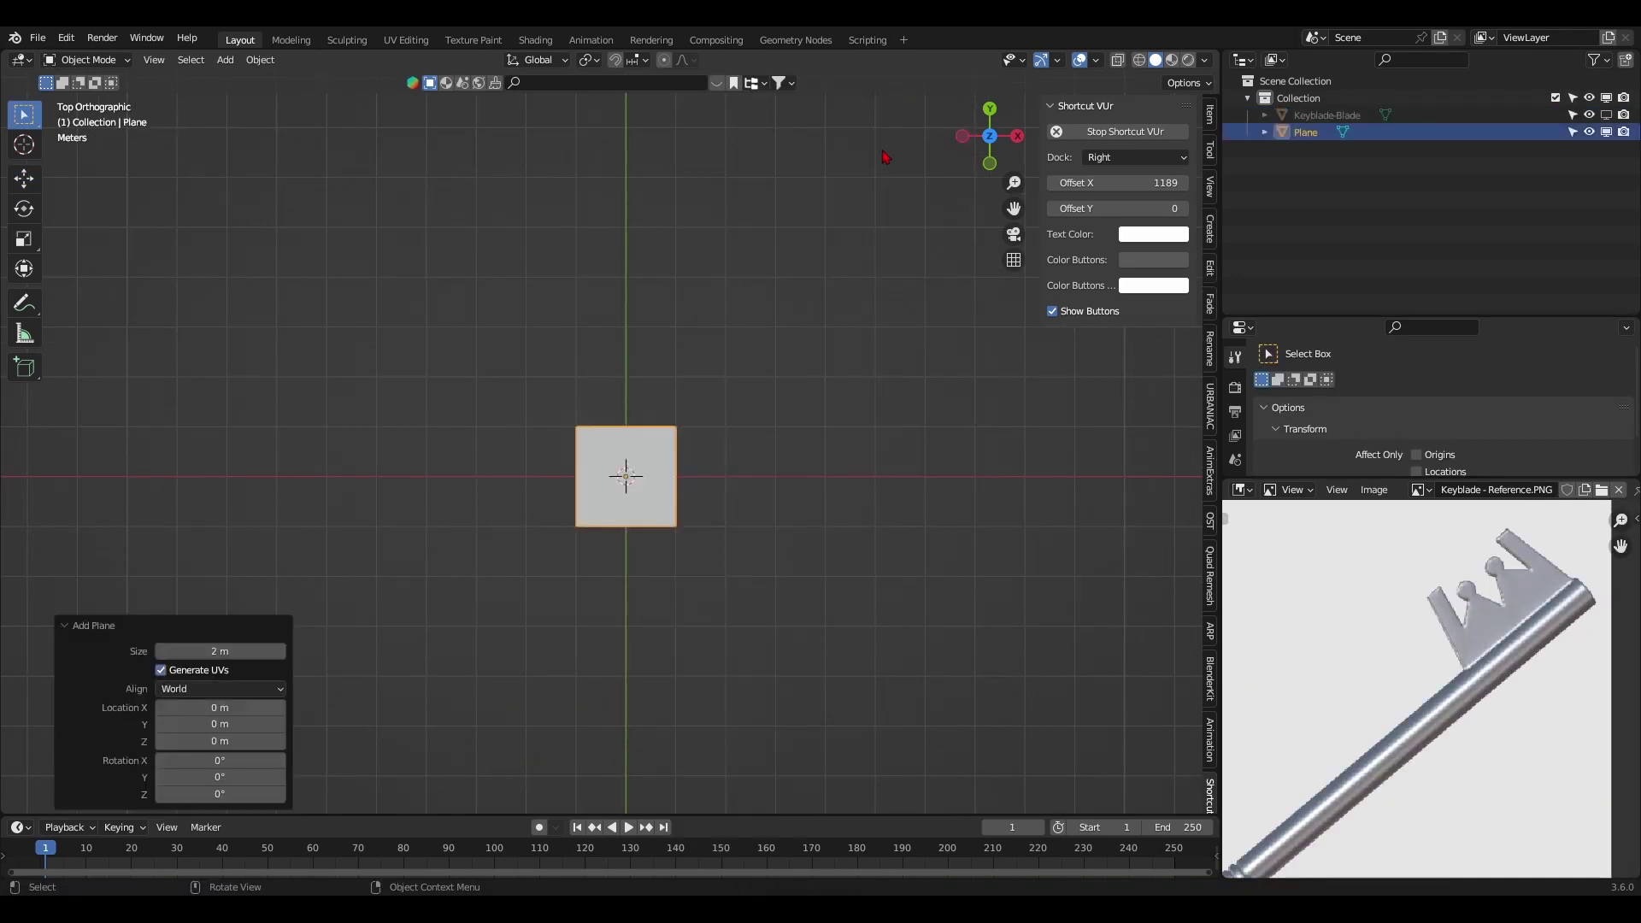
{"action": "key", "text": "Tab"}
{"action": "key", "text": "ctrl+r"}
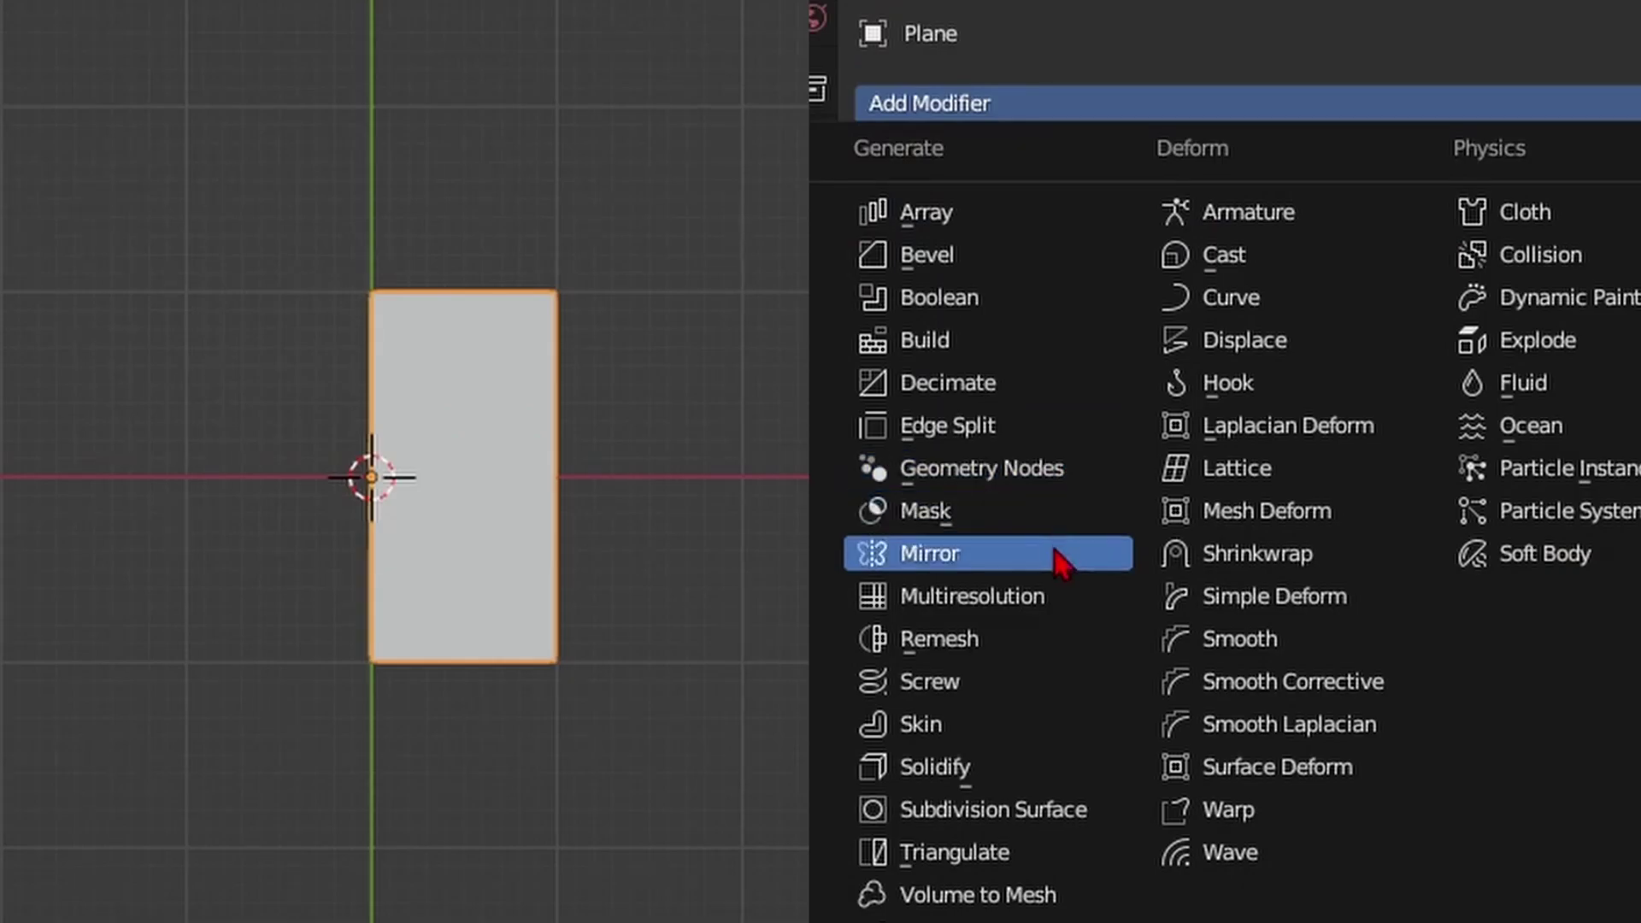
{"action": "left_click", "coordinate": [1058, 556]}
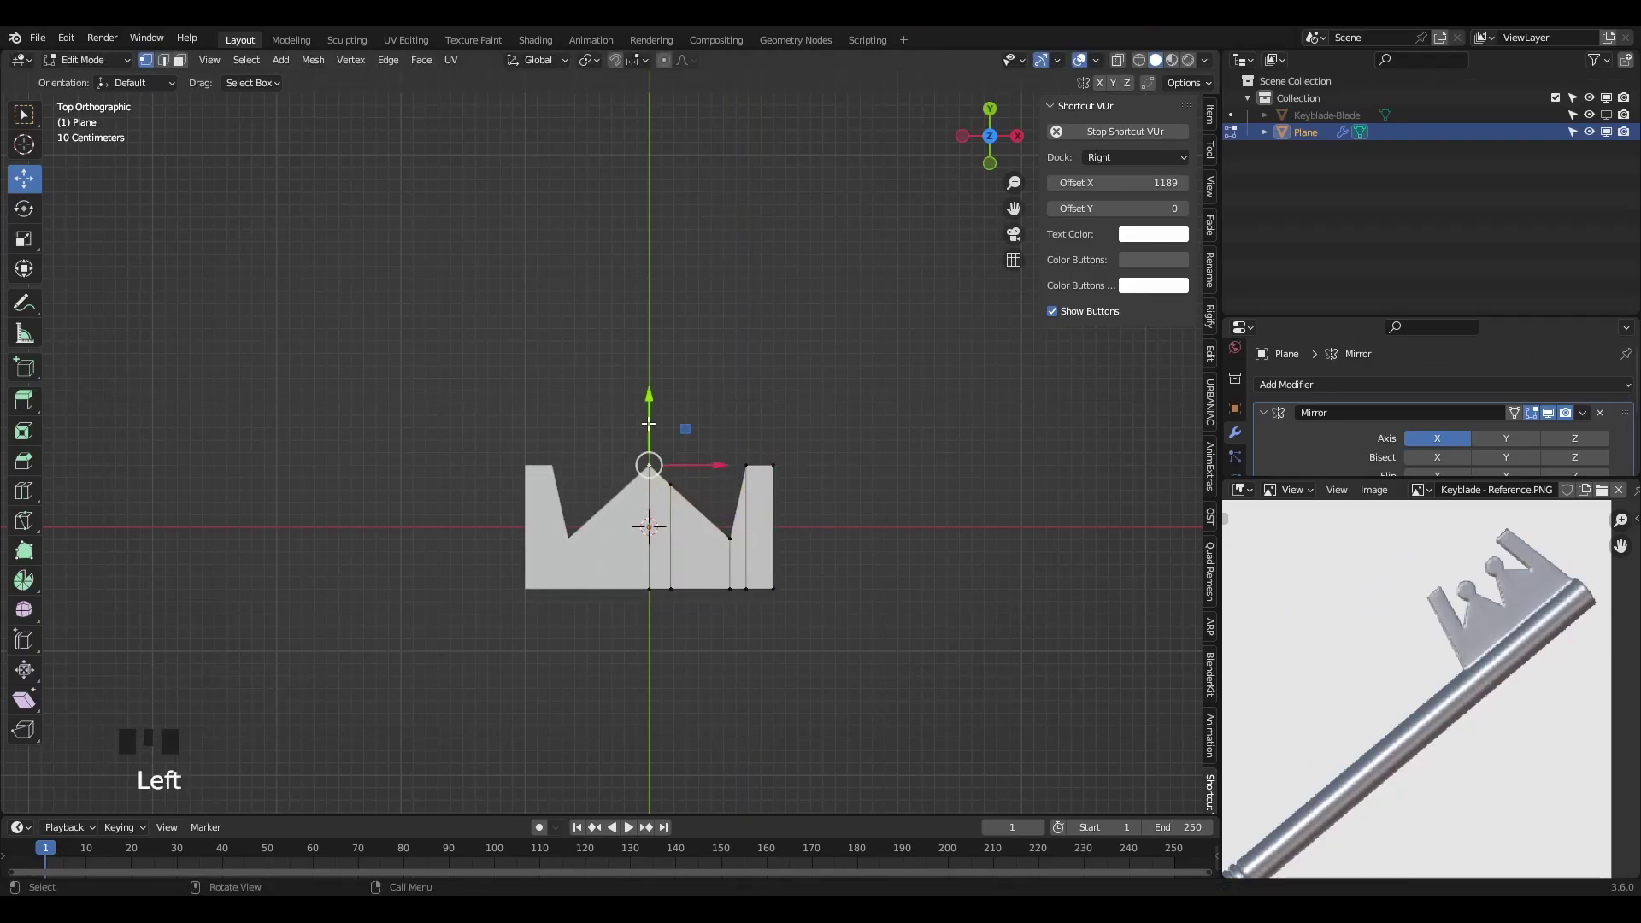
{"action": "scroll", "coordinate": [868, 649], "scroll_direction": "up", "scroll_amount": 3}
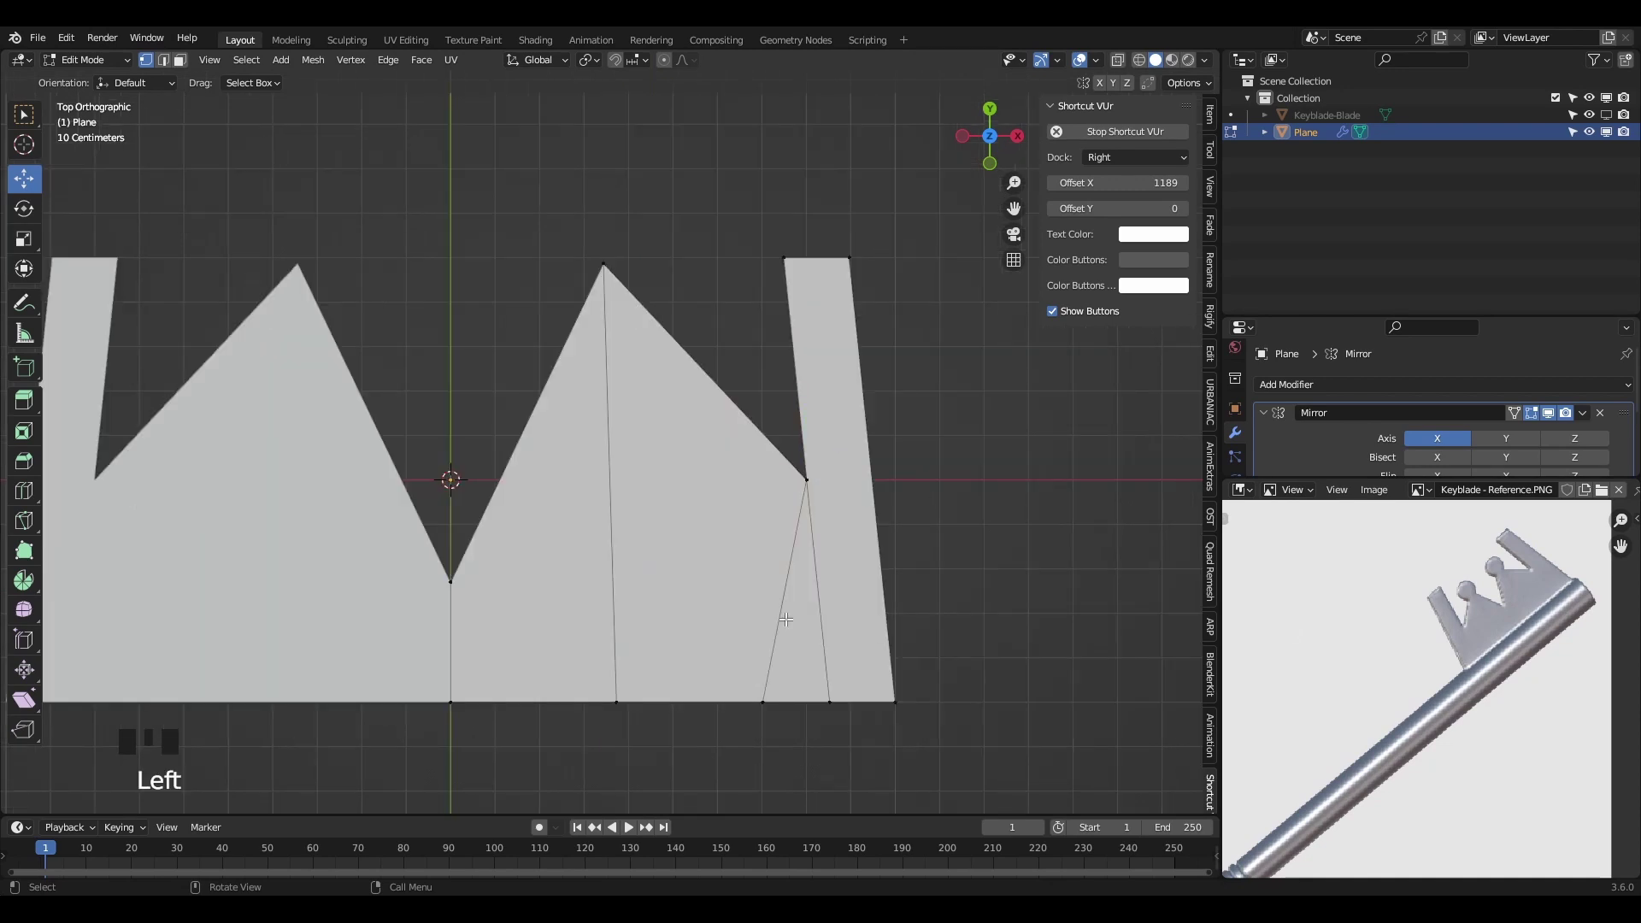
- Move vertices to shape the crown outline with round-topped peaks and side prongs
{"action": "key", "text": "g"}
{"action": "left_click", "coordinate": [727, 480]}
{"action": "scroll", "coordinate": [728, 481], "scroll_direction": "down", "scroll_amount": 3}
{"action": "middle_click_drag", "start_coordinate": [619, 422], "coordinate": [727, 480], "text": "shift"}
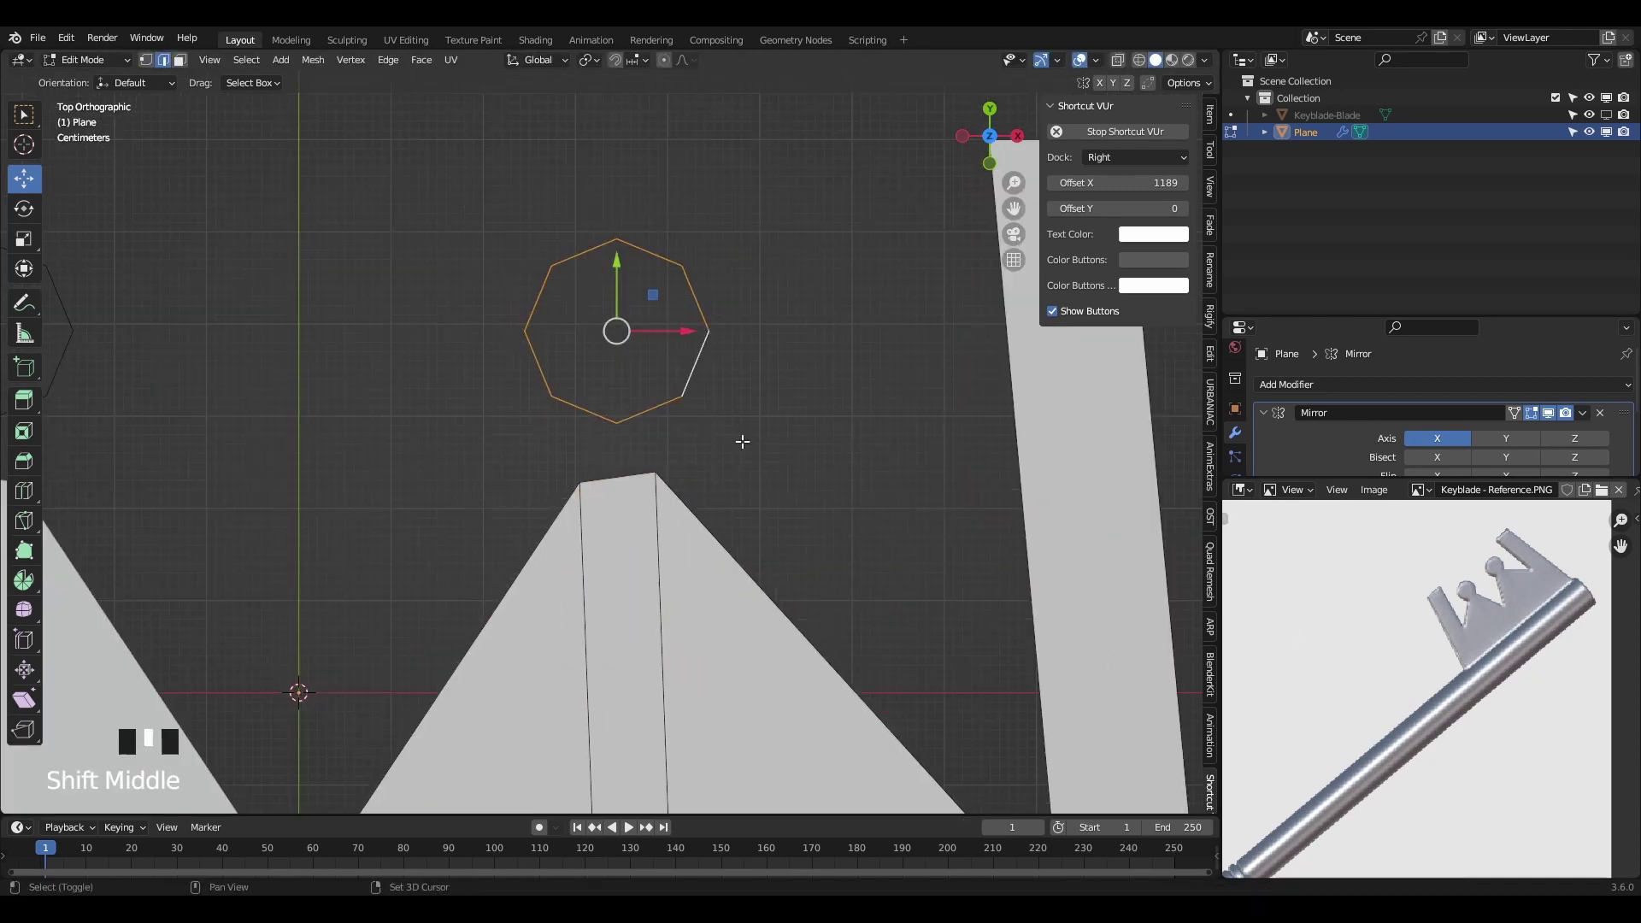
{"action": "scroll", "coordinate": [731, 508], "scroll_direction": "down", "scroll_amount": 6}
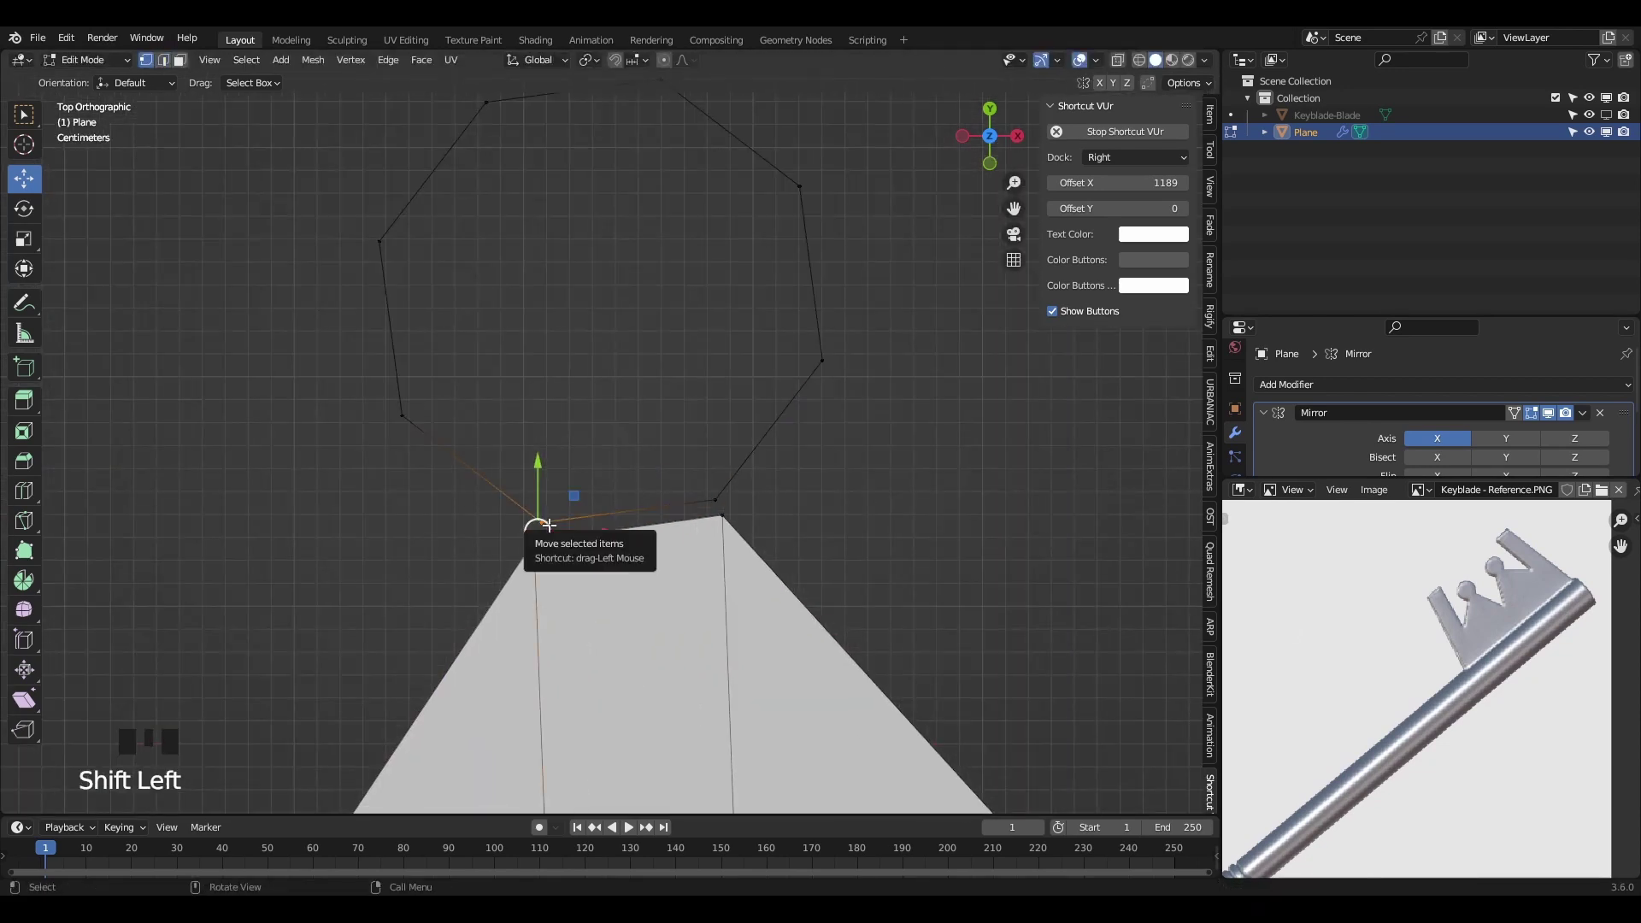
{"action": "left_click", "coordinate": [721, 494], "text": "shift"}
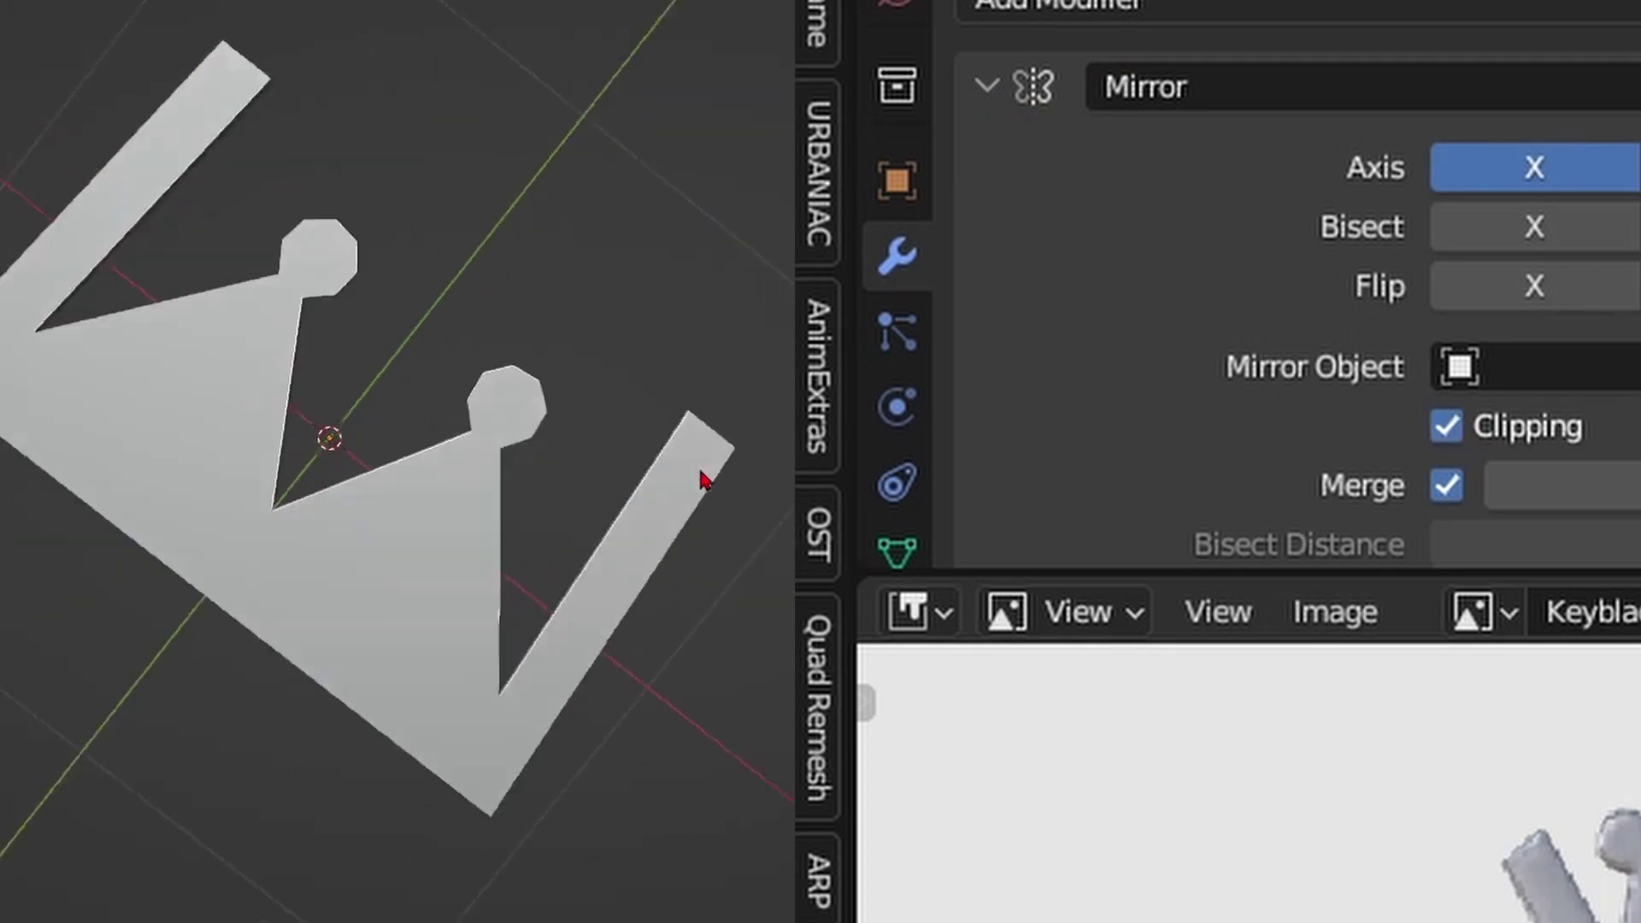
{"action": "key", "text": "KP_1"}
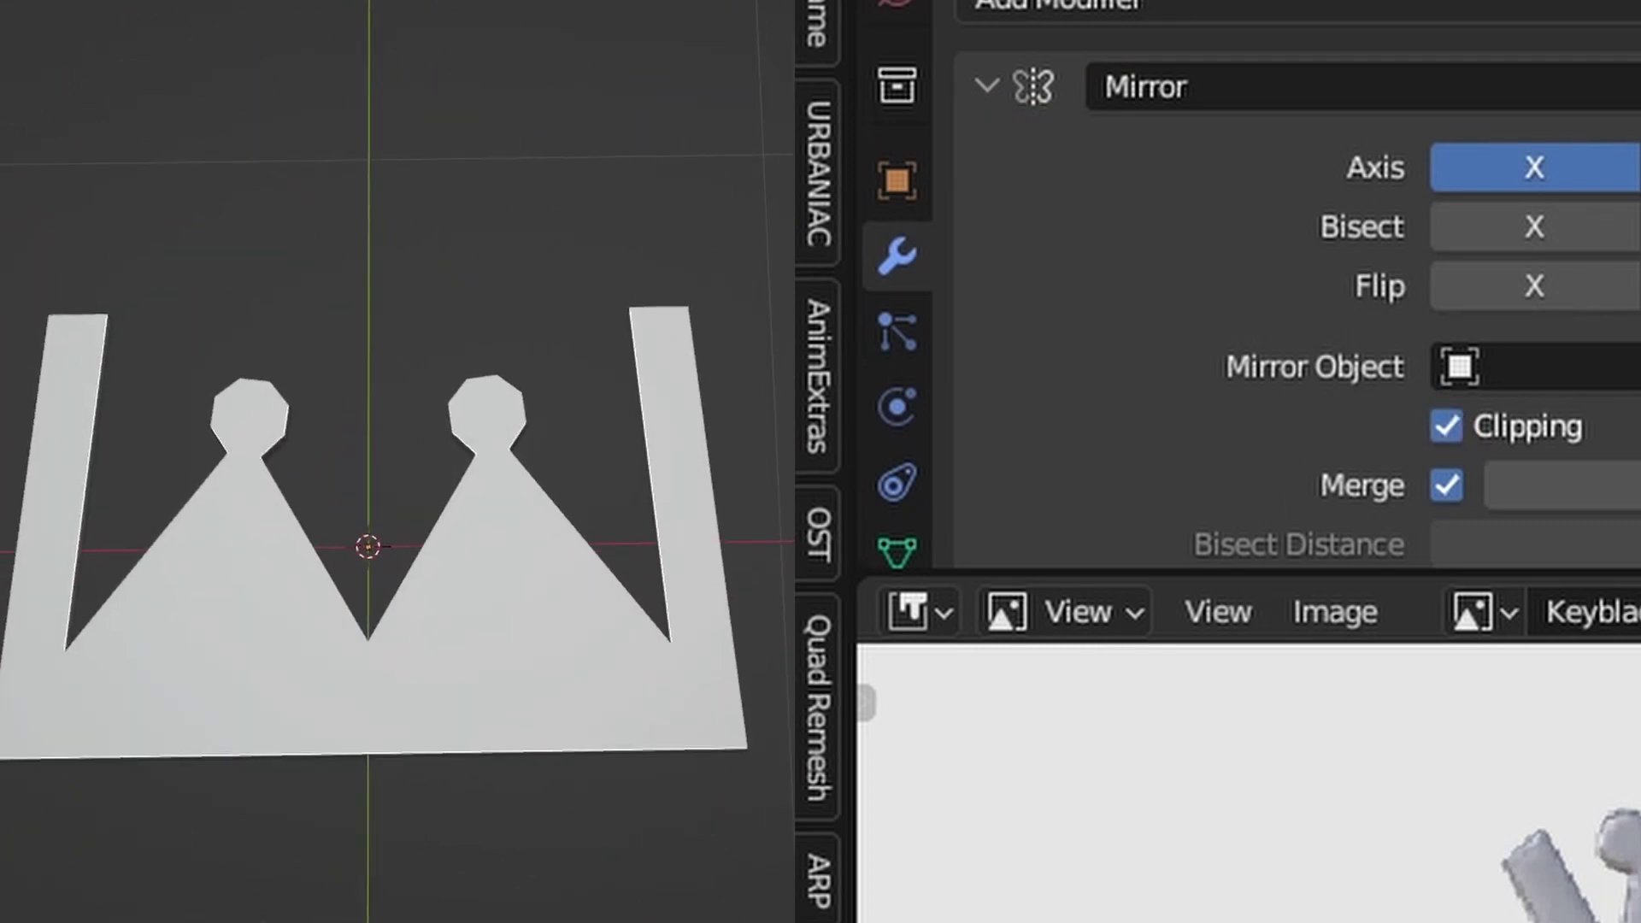
{"action": "scroll", "coordinate": [581, 573], "scroll_direction": "down", "scroll_amount": 4}
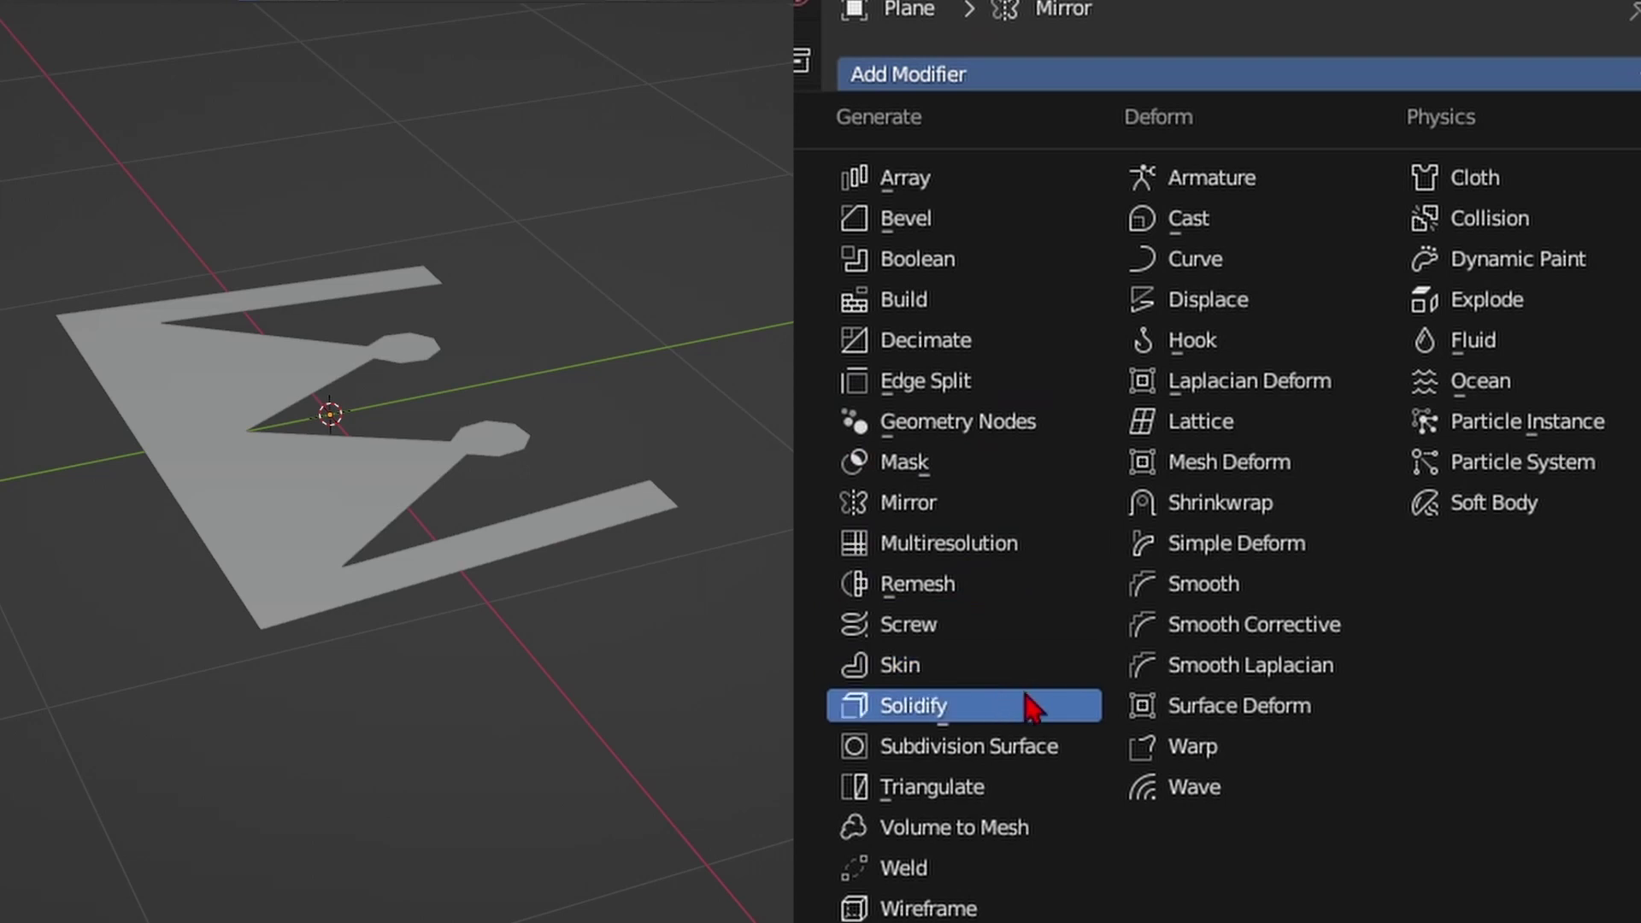
- Add a Solidify modifier to the crown with thickness 0.06 m
{"action": "left_click", "coordinate": [1037, 706]}
{"action": "scroll", "coordinate": [1017, 376], "scroll_direction": "down", "scroll_amount": 4}
{"action": "mouse_move", "coordinate": [1384, 138]}
{"action": "left_mouse_down"}
{"action": "mouse_move", "coordinate": [1452, 138]}
{"action": "mouse_move", "coordinate": [1333, 139]}
{"action": "mouse_move", "coordinate": [1410, 138]}
{"action": "left_mouse_up"}
{"action": "left_click_drag", "start_coordinate": [1416, 380], "coordinate": [1370, 373]}
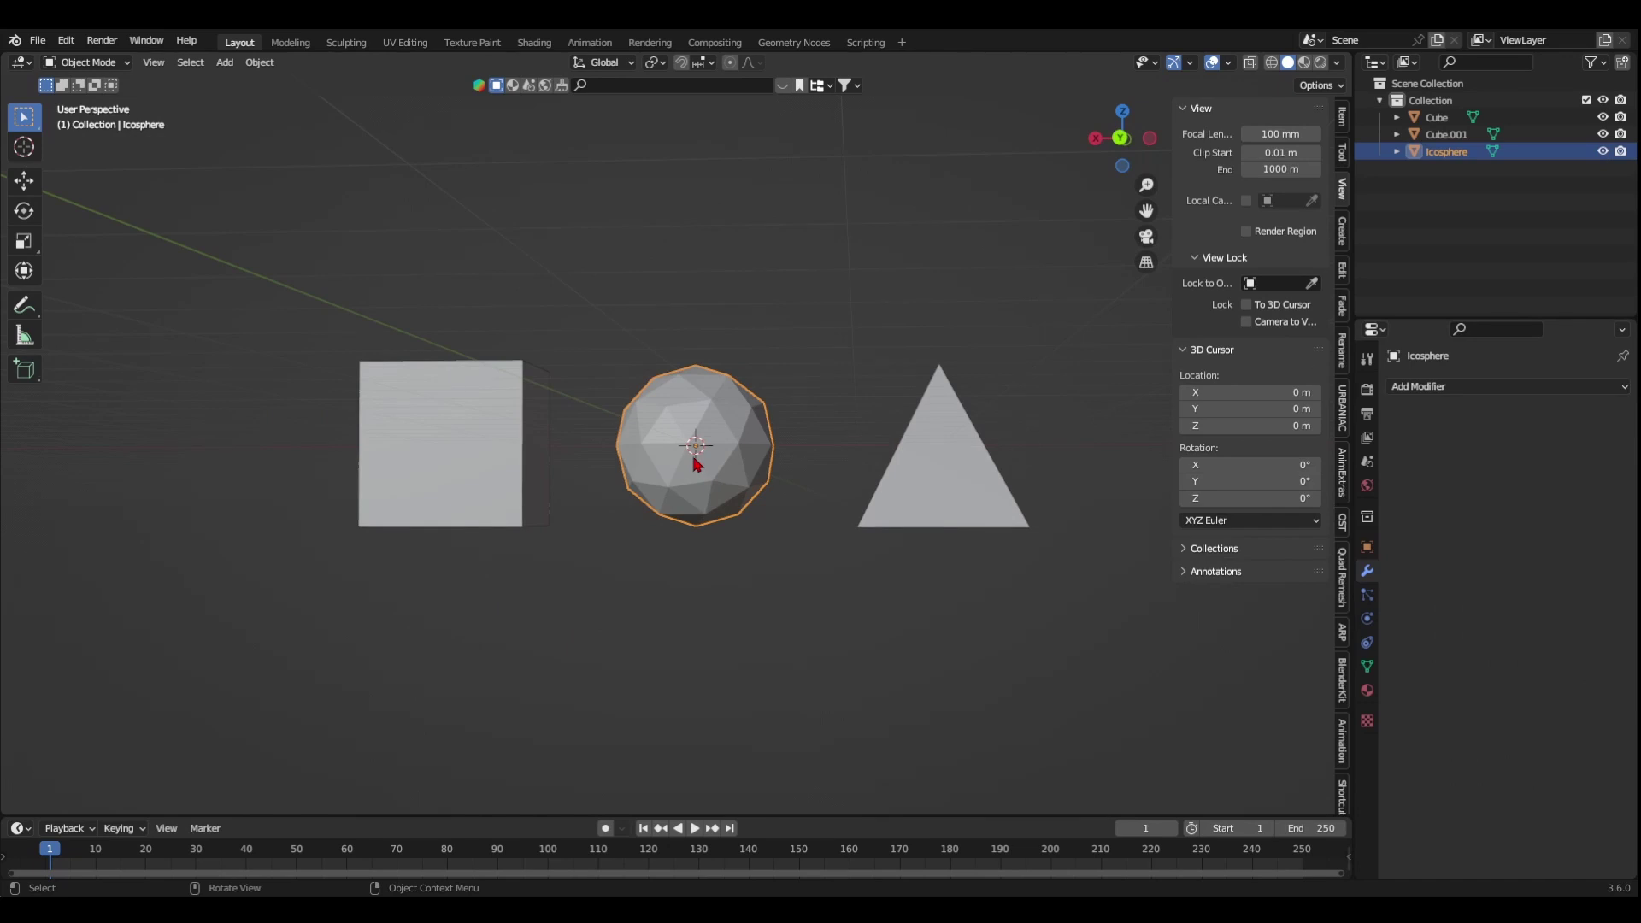
- Isolate the icosphere in local view and move a lower-left vertex in vertex mode
{"action": "key", "text": "slash"}
{"action": "key", "text": "Tab"}
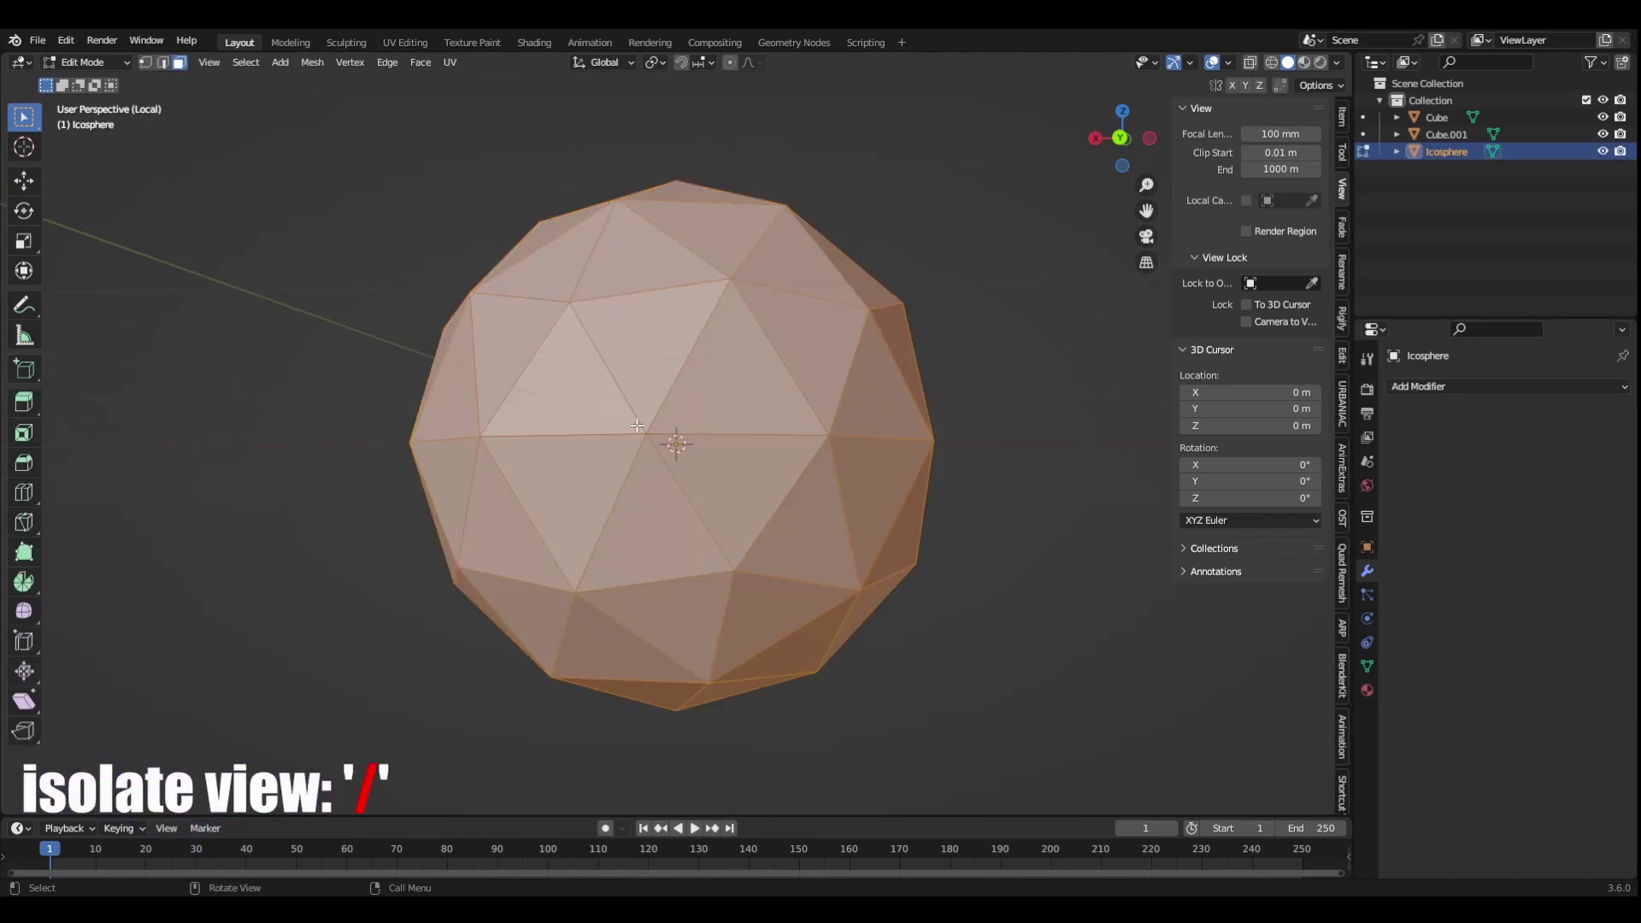
{"action": "middle_click_drag", "start_coordinate": [690, 451], "coordinate": [666, 428]}
{"action": "key", "text": "1"}
{"action": "left_click", "coordinate": [564, 615]}
{"action": "key", "text": "g"}
{"action": "left_click", "coordinate": [466, 711]}
{"action": "key", "text": "alt+a"}
- Pull another vertex outward into a spike and return to the full scene
{"action": "left_click", "coordinate": [807, 517]}
{"action": "key", "text": "g"}
{"action": "left_click", "coordinate": [1111, 581]}
{"action": "key", "text": "Tab"}
{"action": "key", "text": "slash"}
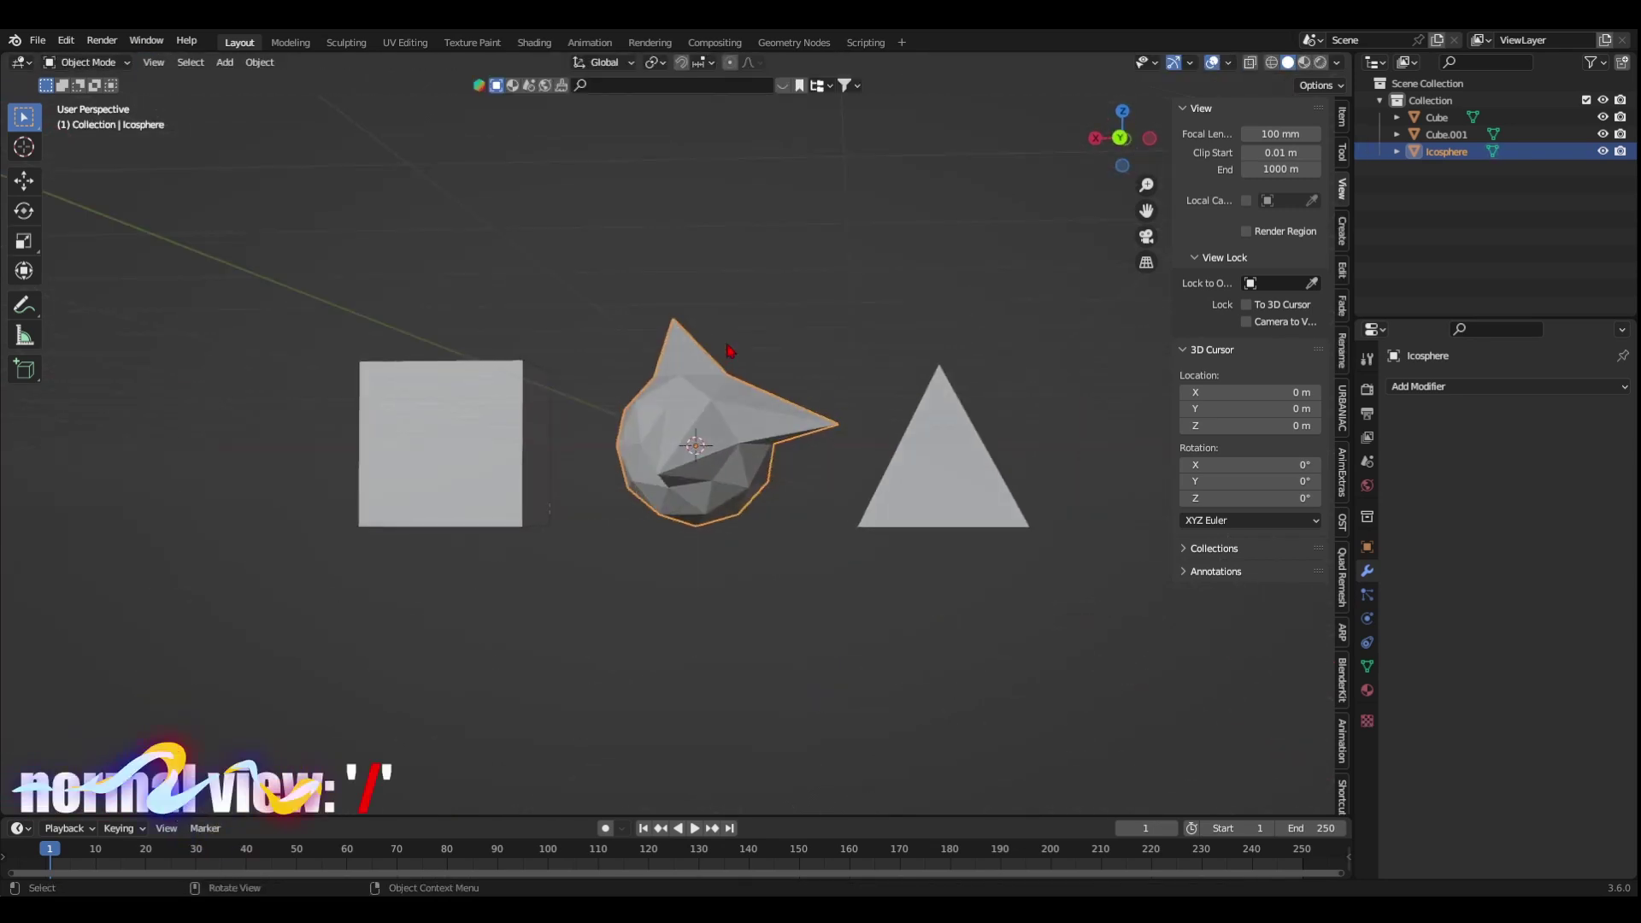
{"action": "middle_click_drag", "start_coordinate": [729, 350], "coordinate": [691, 420]}
- Add a new plane to the scene
{"action": "key", "text": "shift+a"}
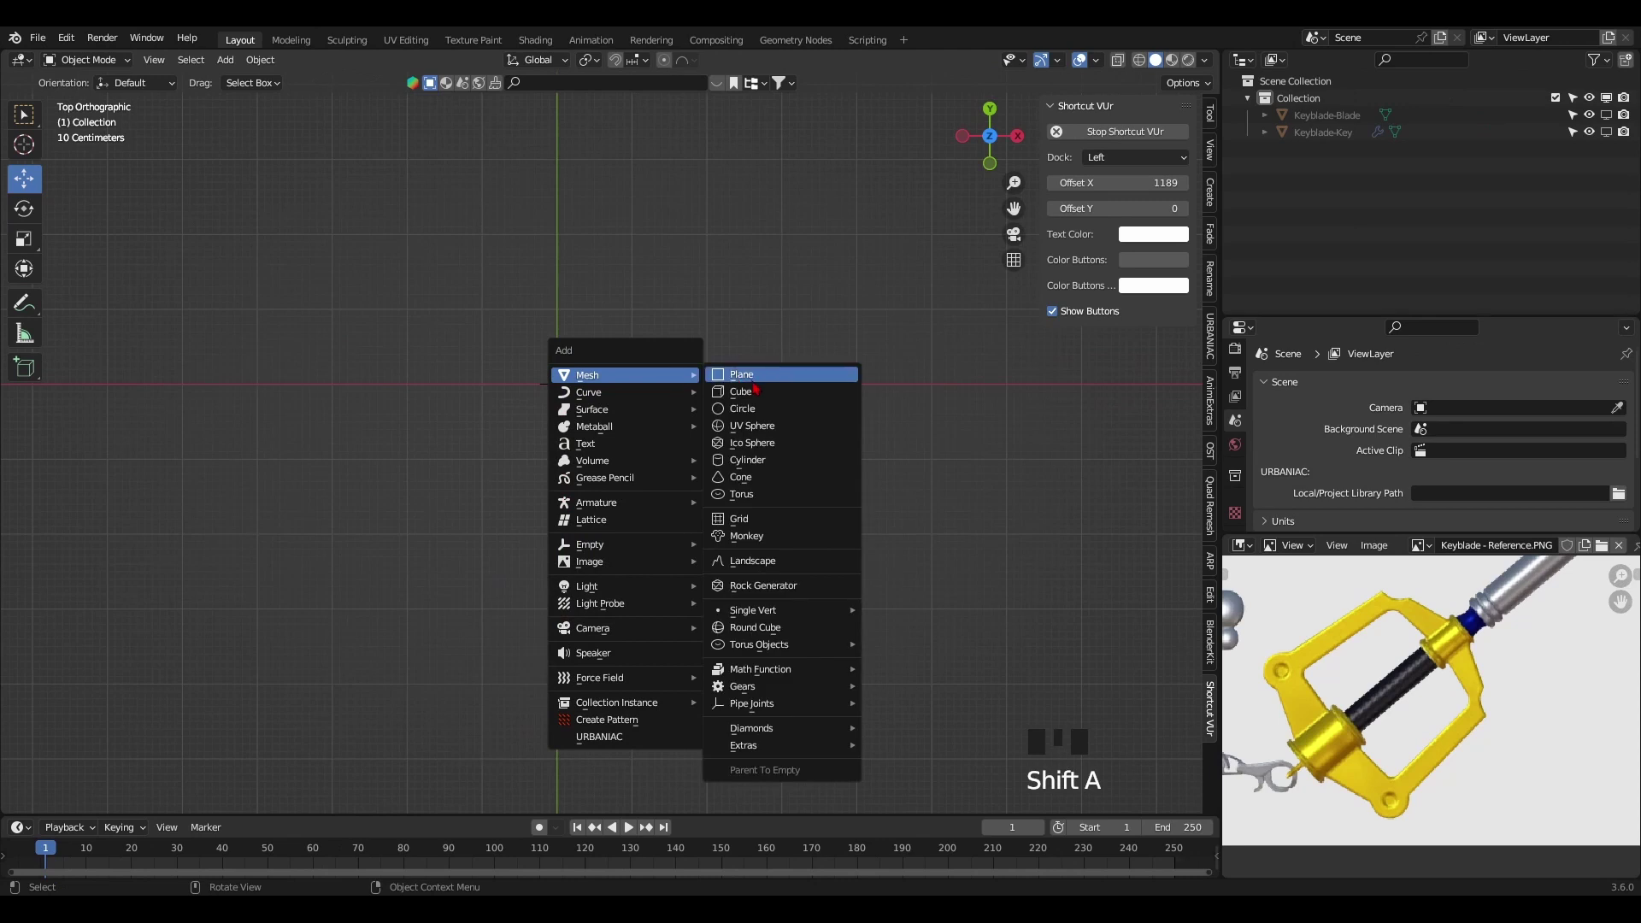
{"action": "left_click", "coordinate": [743, 378]}
{"action": "scroll", "coordinate": [648, 411], "scroll_direction": "up", "scroll_amount": 3}
{"action": "middle_click_drag", "start_coordinate": [648, 410], "coordinate": [766, 524], "text": "shift"}
- Inset the plane, add a middle loop cut and delete inner faces to leave a bent bar
{"action": "key", "text": "Tab"}
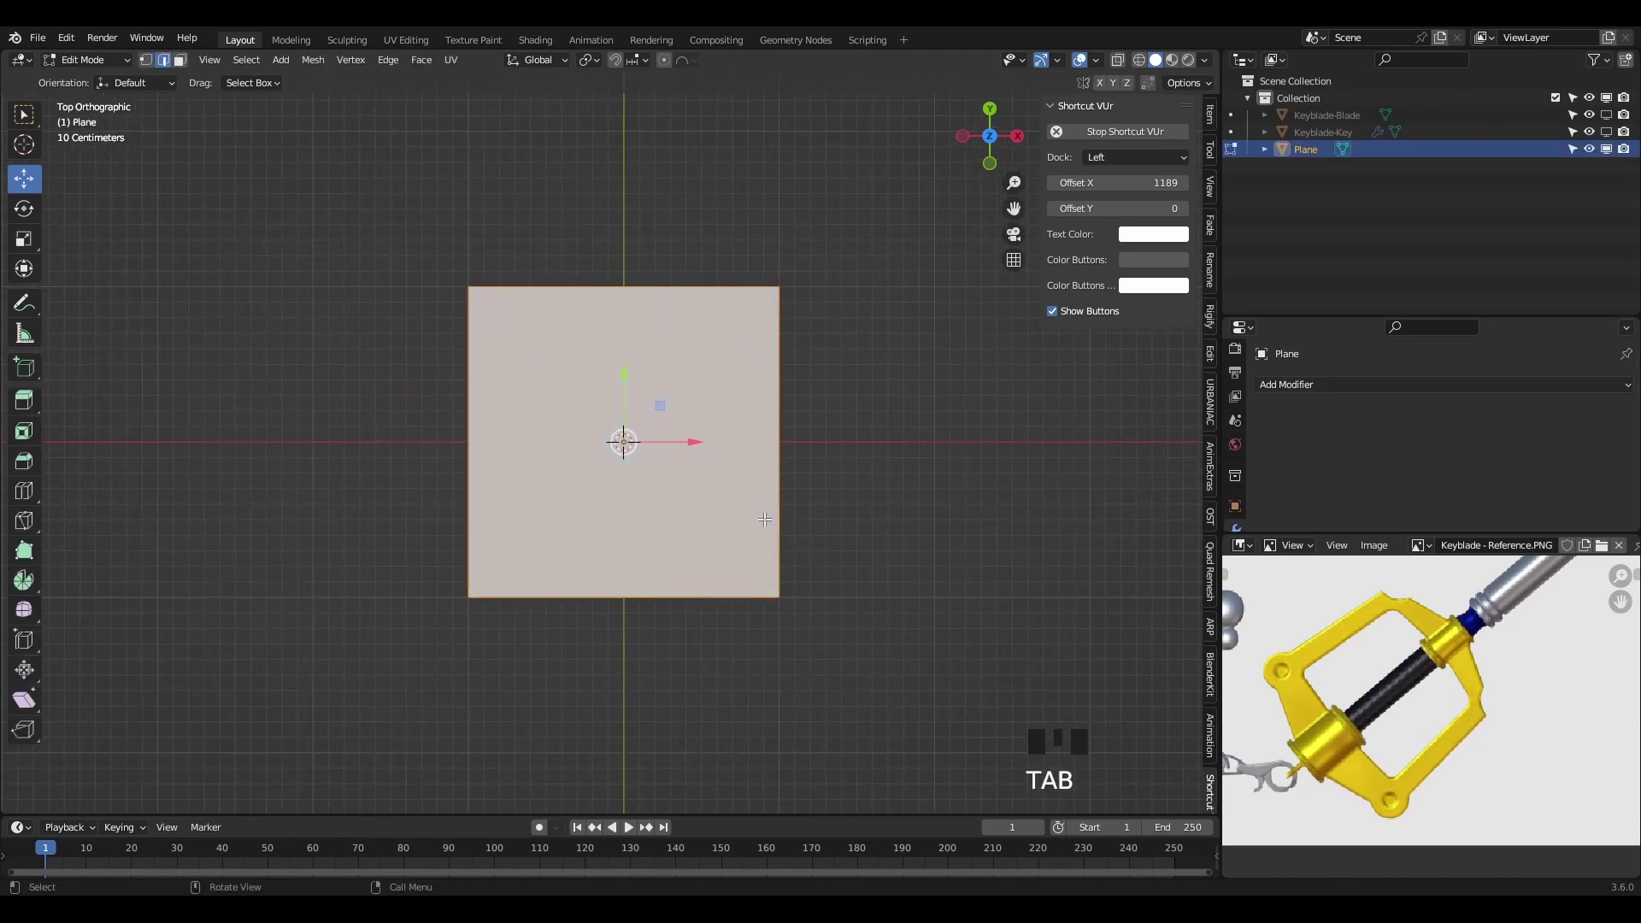
{"action": "key", "text": "i"}
{"action": "left_click", "coordinate": [638, 427]}
{"action": "key", "text": "ctrl+r"}
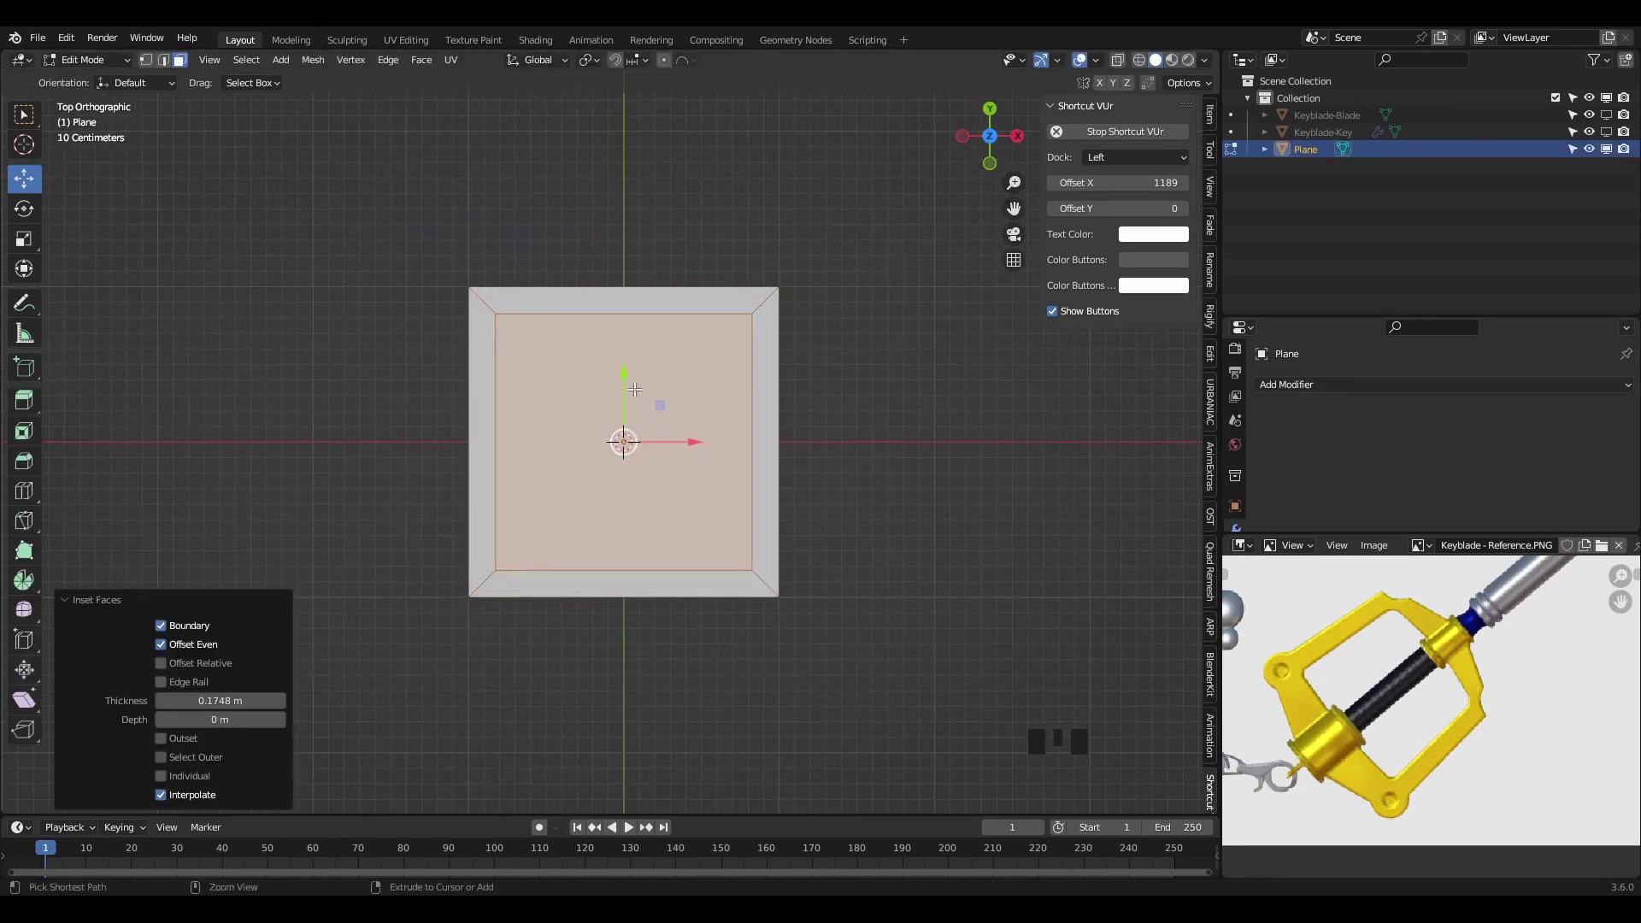
{"action": "left_click", "coordinate": [623, 427]}
{"action": "key", "text": "x"}
{"action": "left_click", "coordinate": [492, 376]}
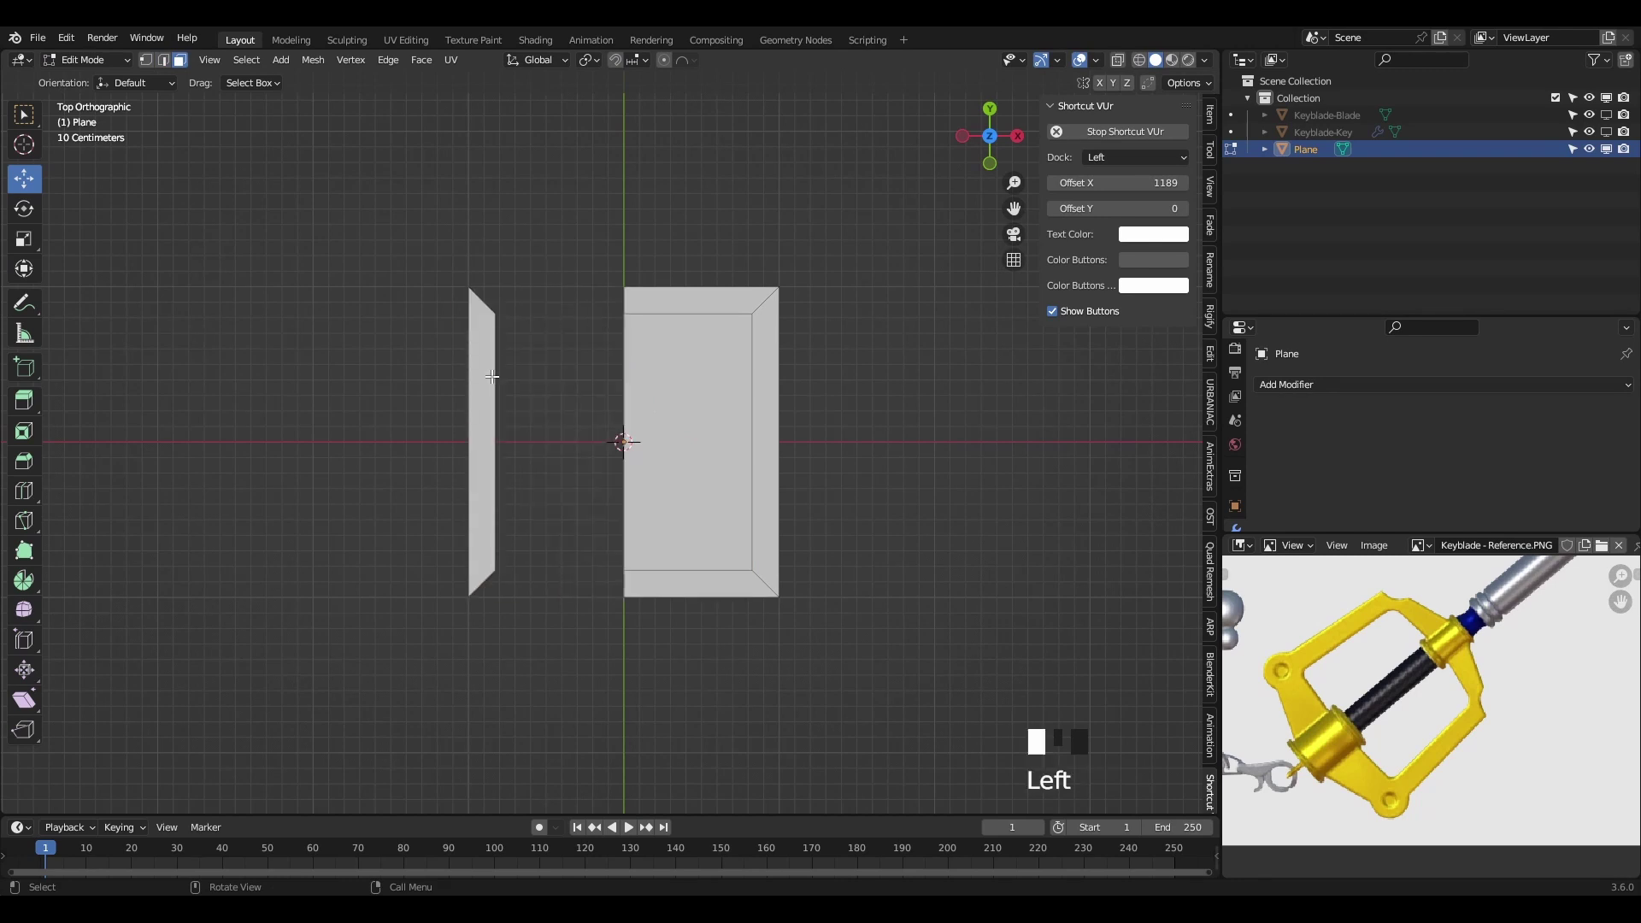
{"action": "key", "text": "x"}
{"action": "left_click", "coordinate": [690, 446]}
- Bevel the bar's top-right corner edge
{"action": "scroll", "coordinate": [689, 446], "scroll_direction": "up", "scroll_amount": 5}
{"action": "key", "text": "2"}
{"action": "left_click", "coordinate": [725, 381]}
{"action": "scroll", "coordinate": [725, 381], "scroll_direction": "down", "scroll_amount": 2}
{"action": "key", "text": "ctrl+b"}
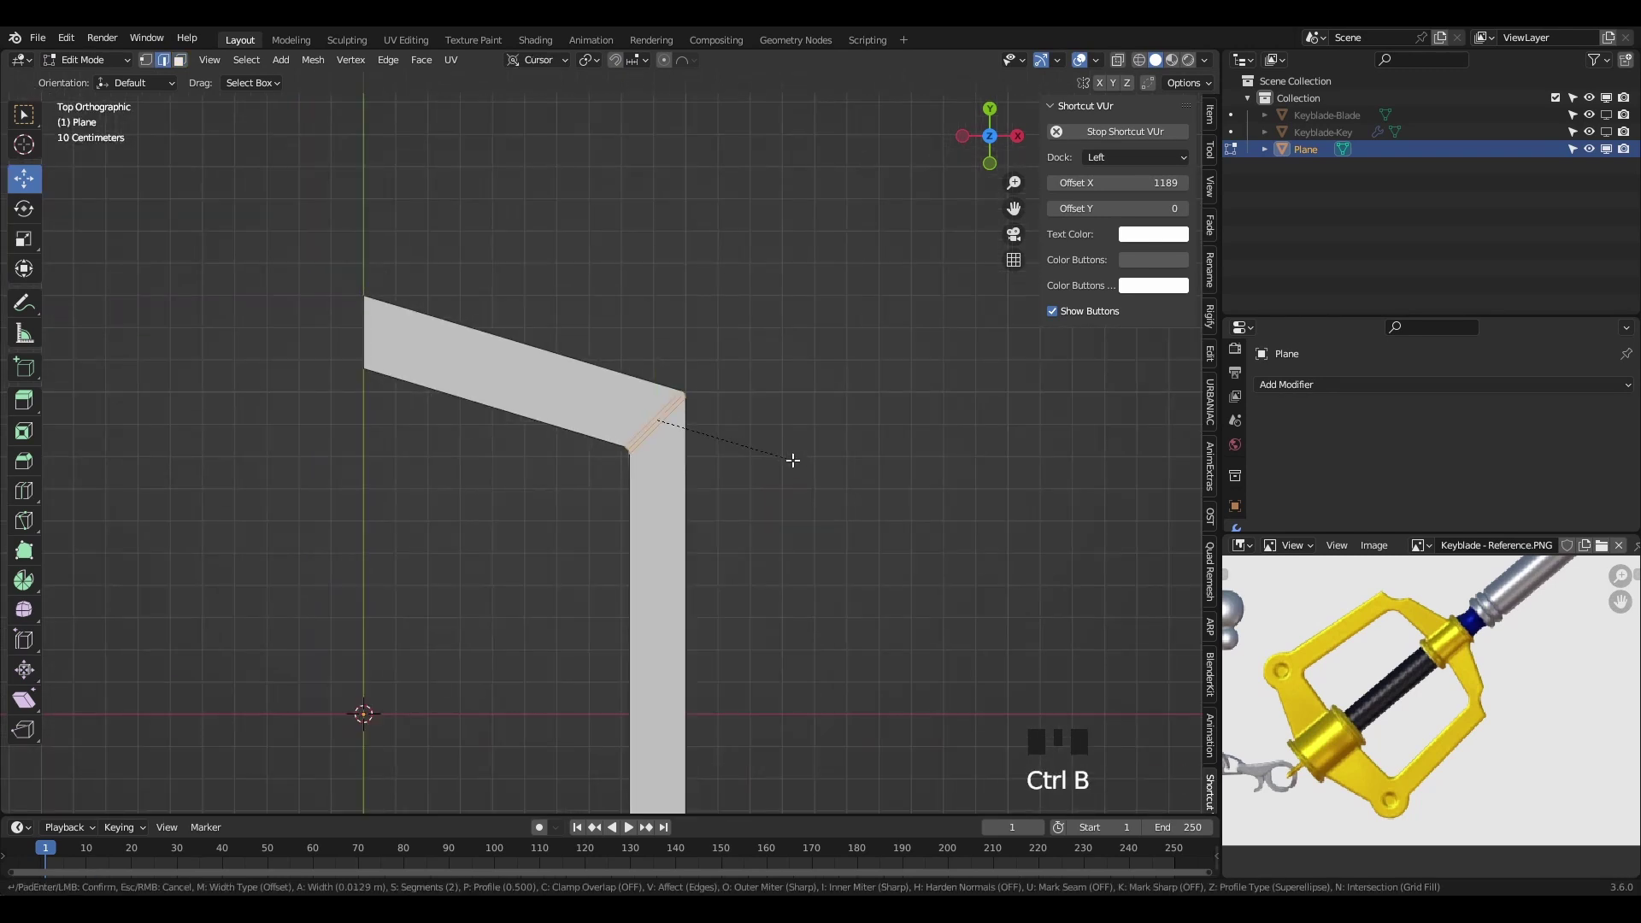
{"action": "scroll", "coordinate": [808, 476], "scroll_direction": "up", "scroll_amount": 2}
{"action": "left_click", "coordinate": [808, 476]}
{"action": "scroll", "coordinate": [730, 338], "scroll_direction": "up", "scroll_amount": 3}
- Reposition the corner vertices to smooth the bend
{"action": "left_click", "coordinate": [730, 337]}
{"action": "left_click", "coordinate": [744, 355]}
{"action": "left_click", "coordinate": [785, 370]}
{"action": "left_click_drag", "start_coordinate": [773, 400], "coordinate": [745, 389]}
{"action": "left_click_drag", "start_coordinate": [742, 370], "coordinate": [733, 372]}
{"action": "left_click", "coordinate": [855, 353]}
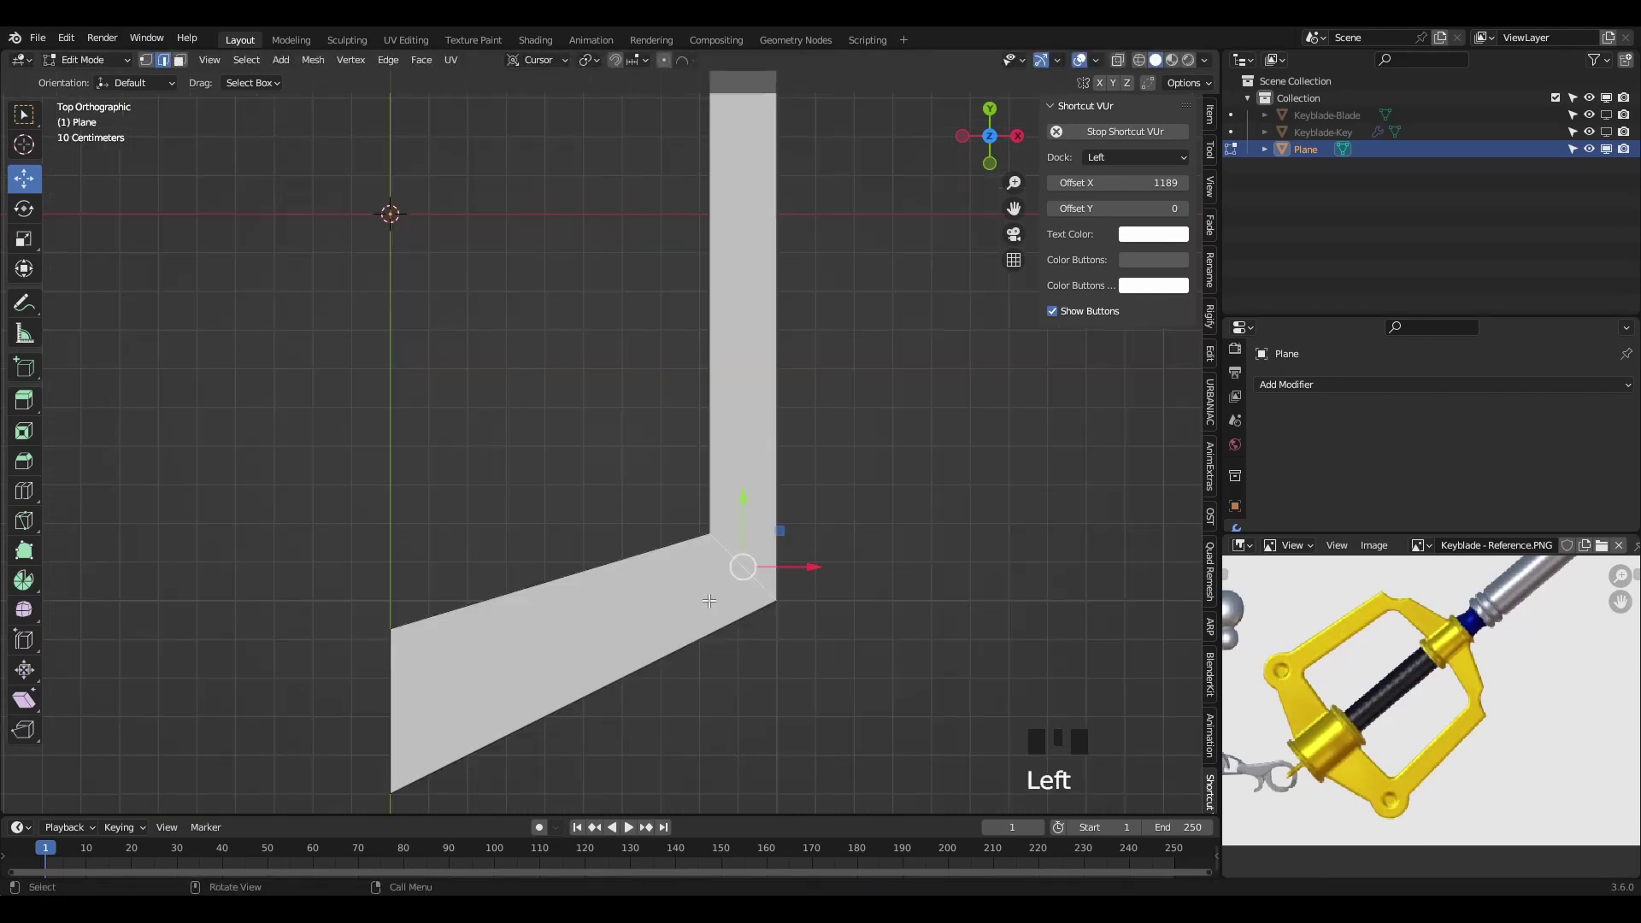
- Rip the corner vertex and pull the lower piece along its Normal orientation
{"action": "key", "text": "v"}
{"action": "key", "text": "comma"}
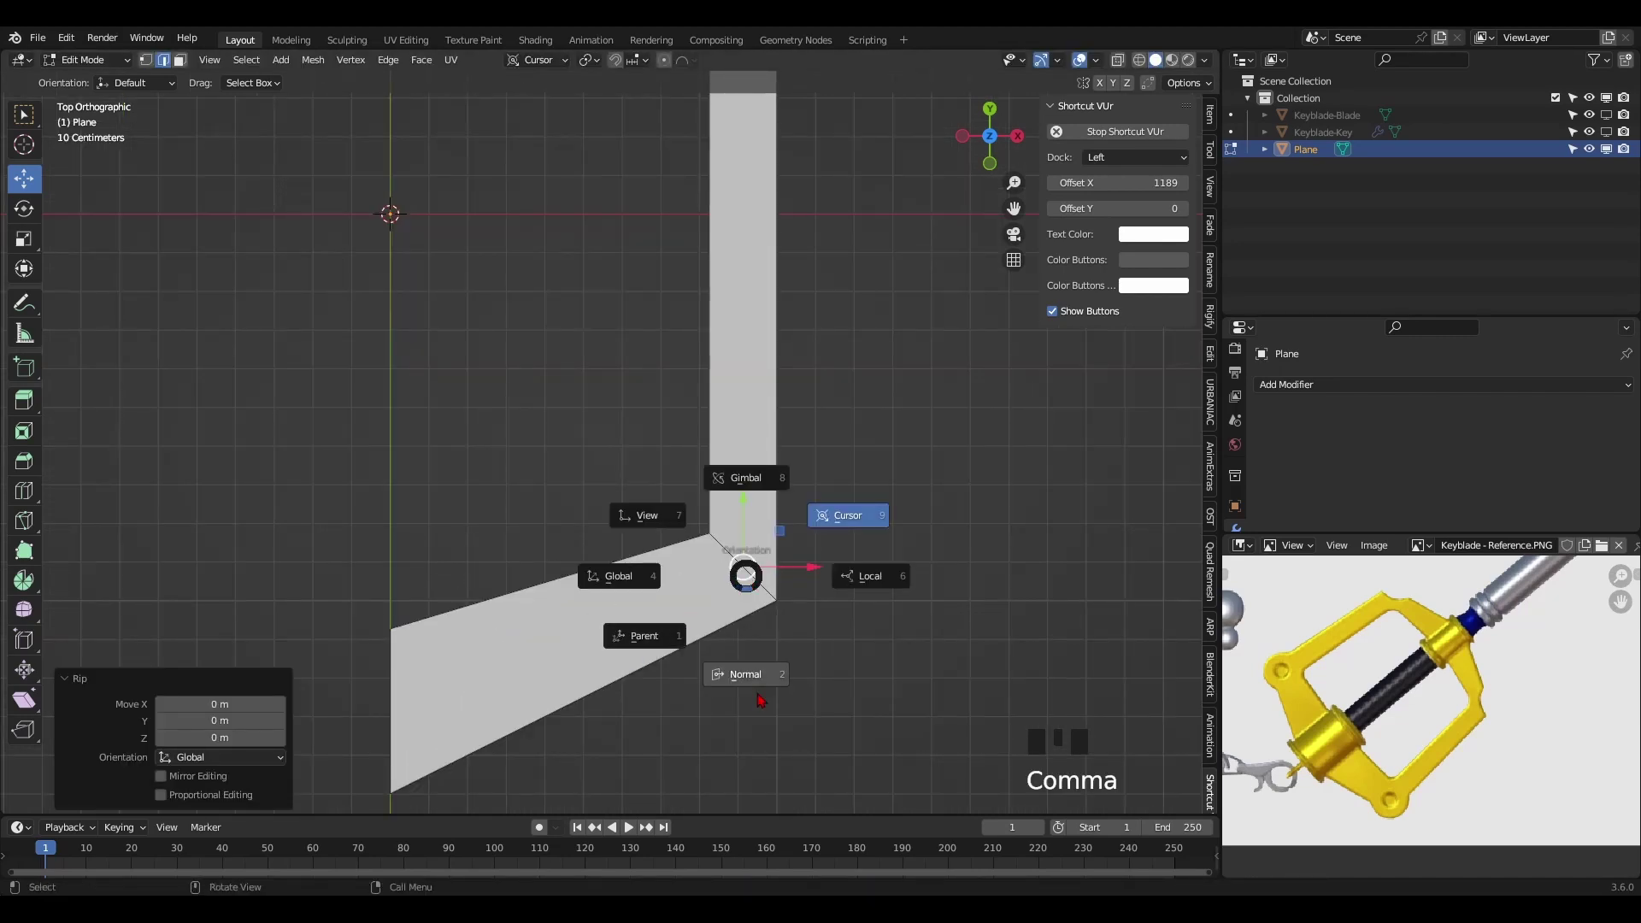
{"action": "left_click_drag", "start_coordinate": [759, 636], "coordinate": [709, 696]}
- Add an 8-vertex circle and move its vertices onto the strip's bend
{"action": "key", "text": "shift+a"}
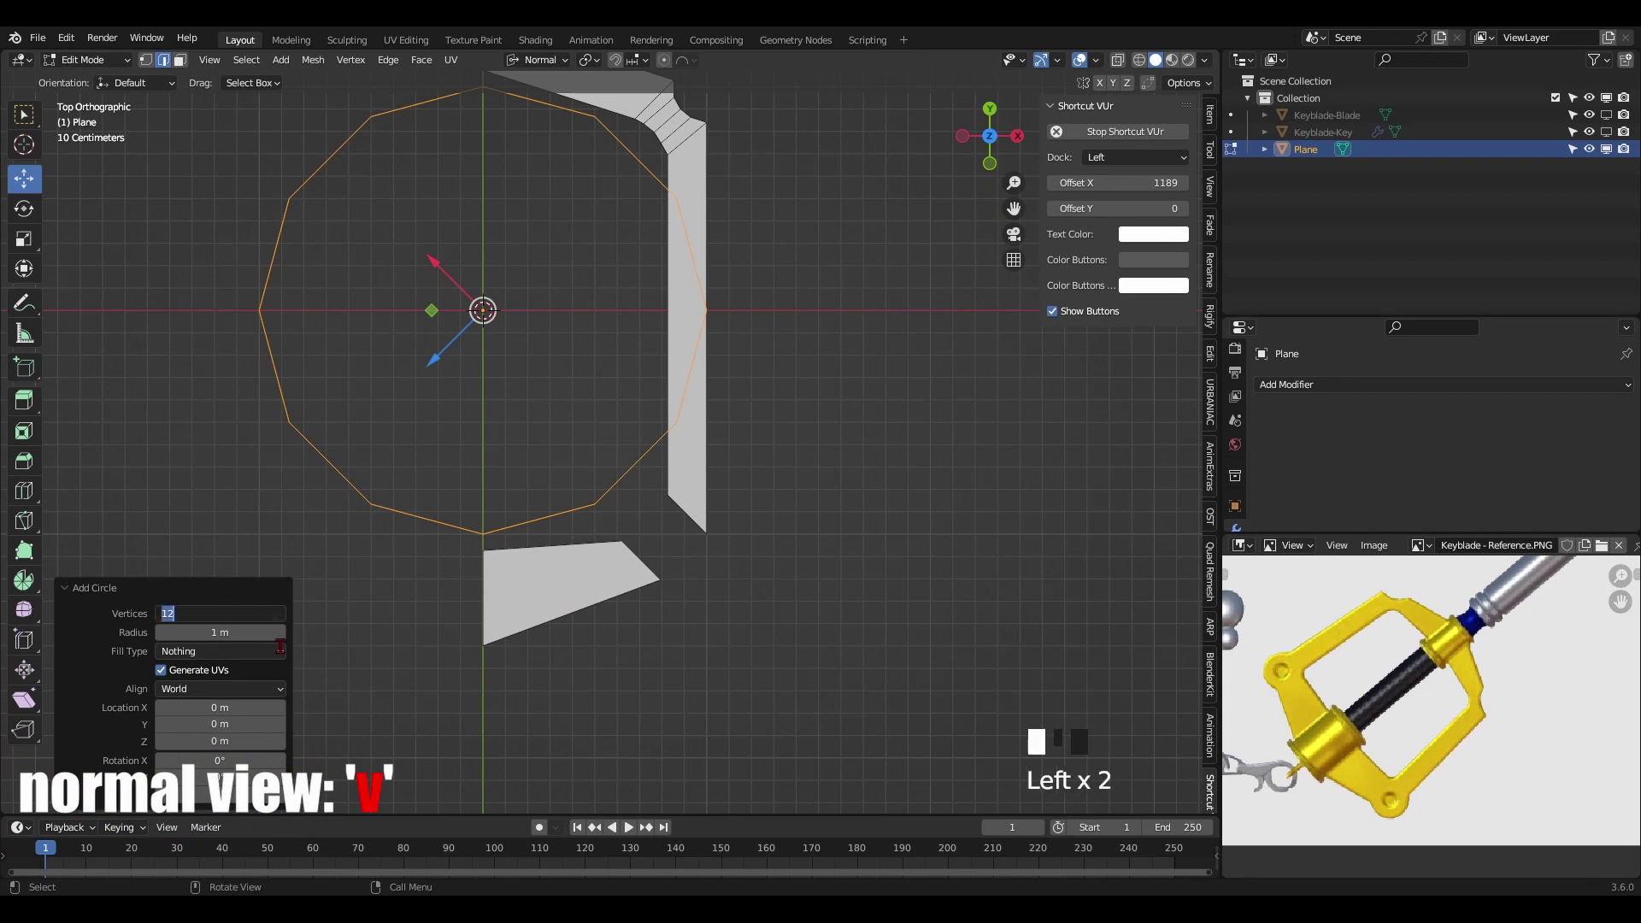
{"action": "type", "text": "8"}
{"action": "left_click", "coordinate": [688, 578]}
{"action": "scroll", "coordinate": [627, 642], "scroll_direction": "up", "scroll_amount": 2}
{"action": "left_click", "coordinate": [786, 519]}
{"action": "left_click", "coordinate": [663, 469]}
{"action": "left_click", "coordinate": [629, 567]}
{"action": "left_click_drag", "start_coordinate": [622, 526], "coordinate": [635, 532]}
{"action": "scroll", "coordinate": [738, 494], "scroll_direction": "up", "scroll_amount": 5}
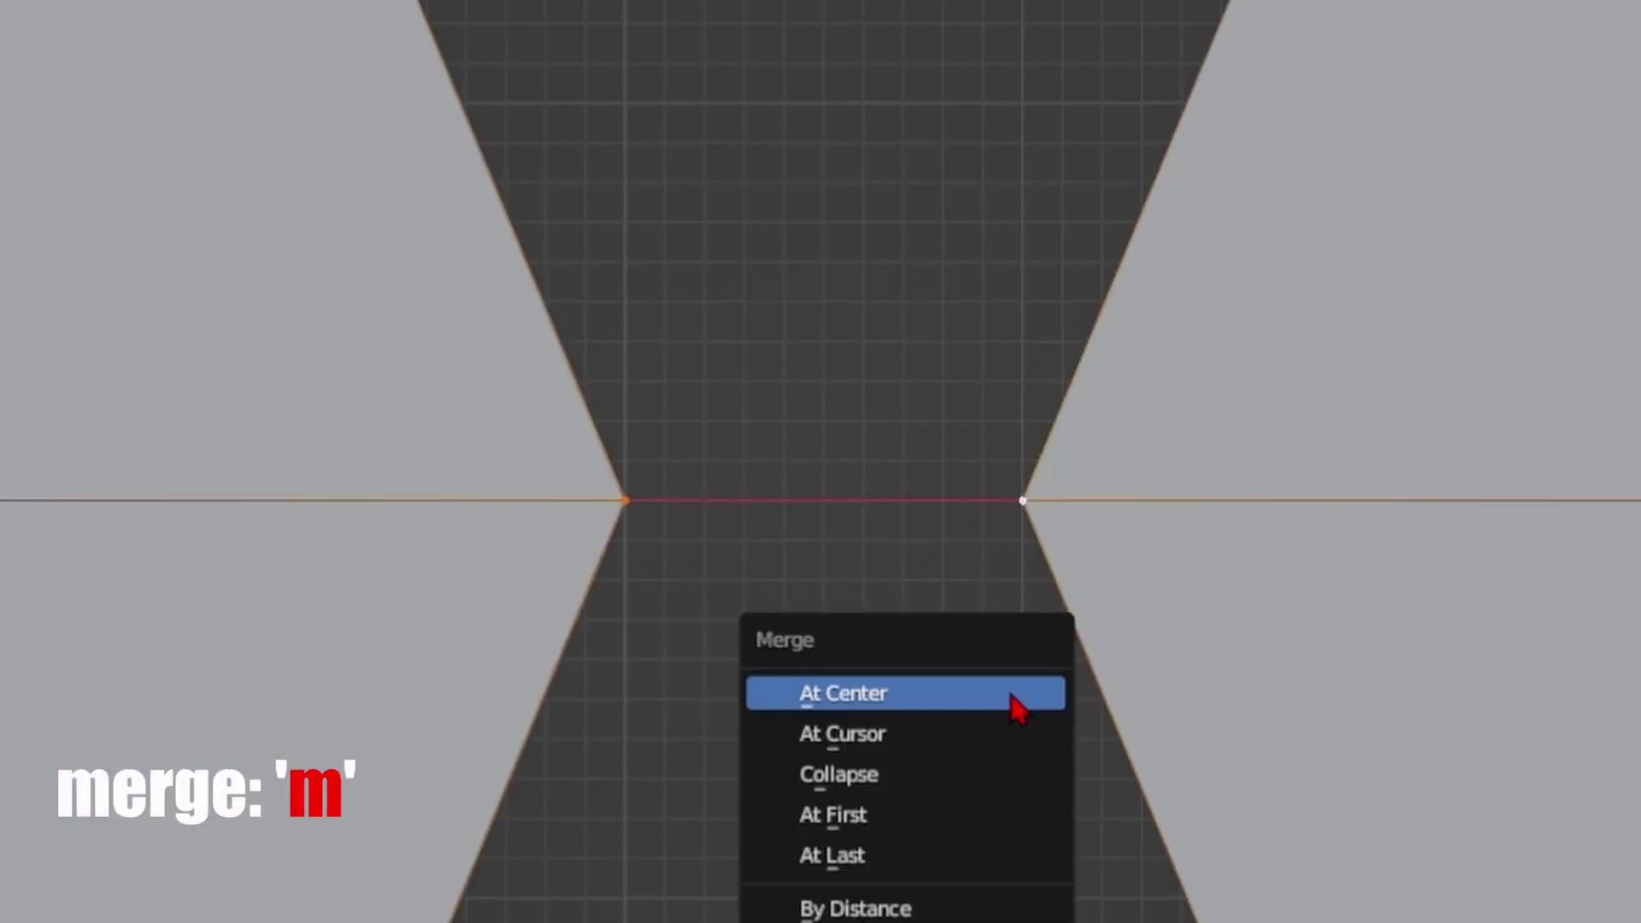
- Merge the short edges, settling on M > At Center after trying At Last and At First
{"action": "left_click", "coordinate": [960, 851]}
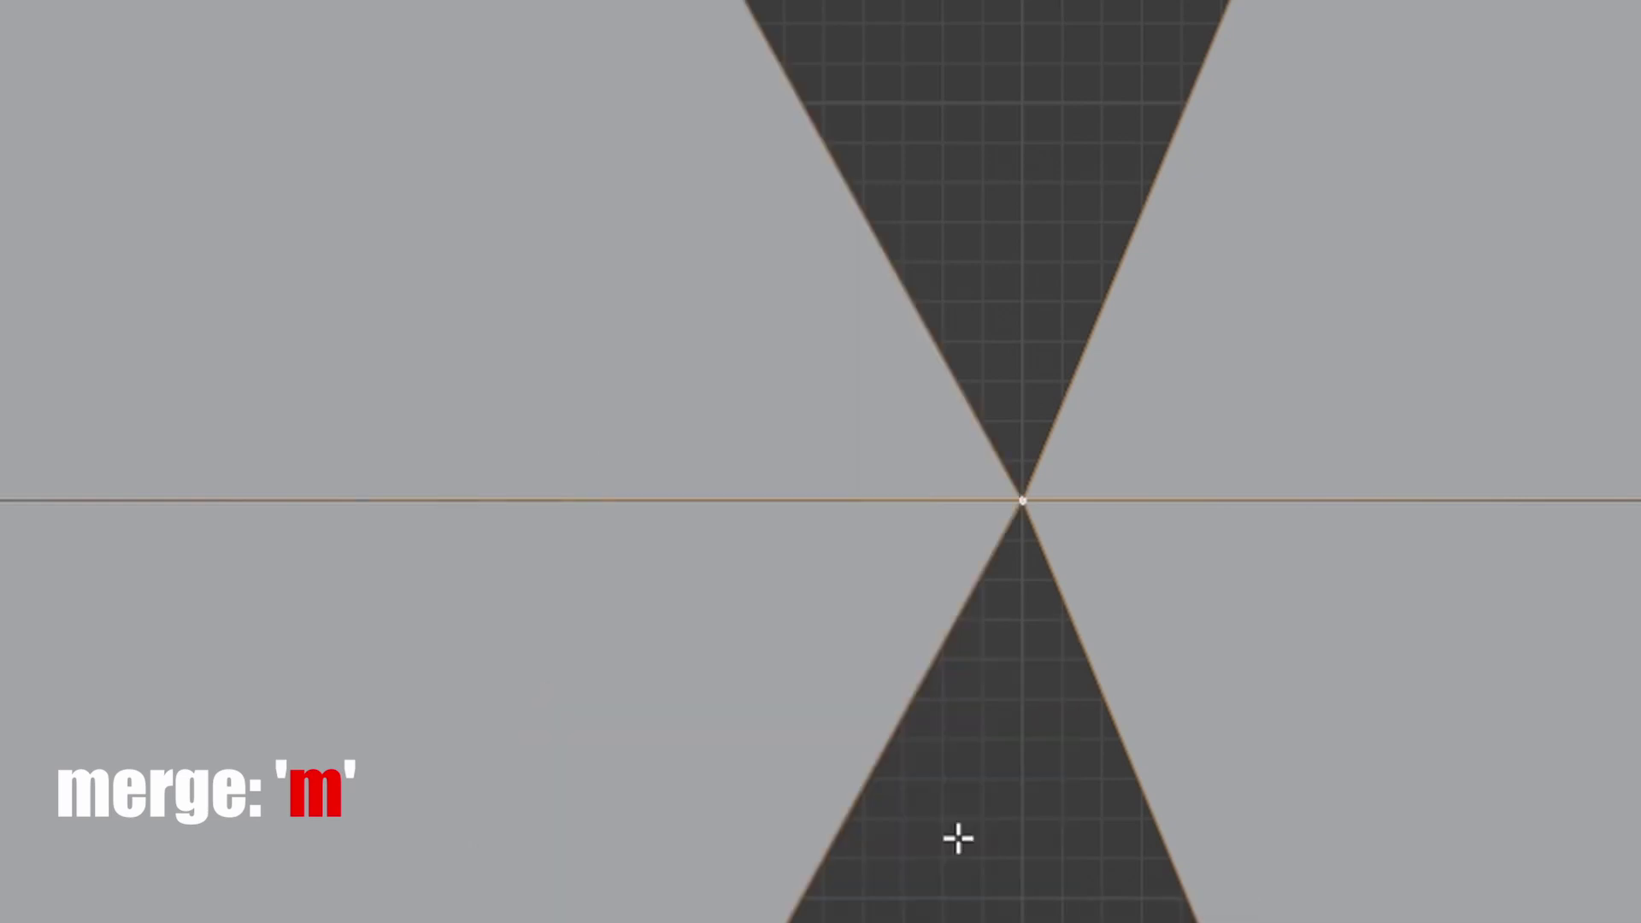
{"action": "key", "text": "ctrl+z"}
{"action": "key", "text": "m"}
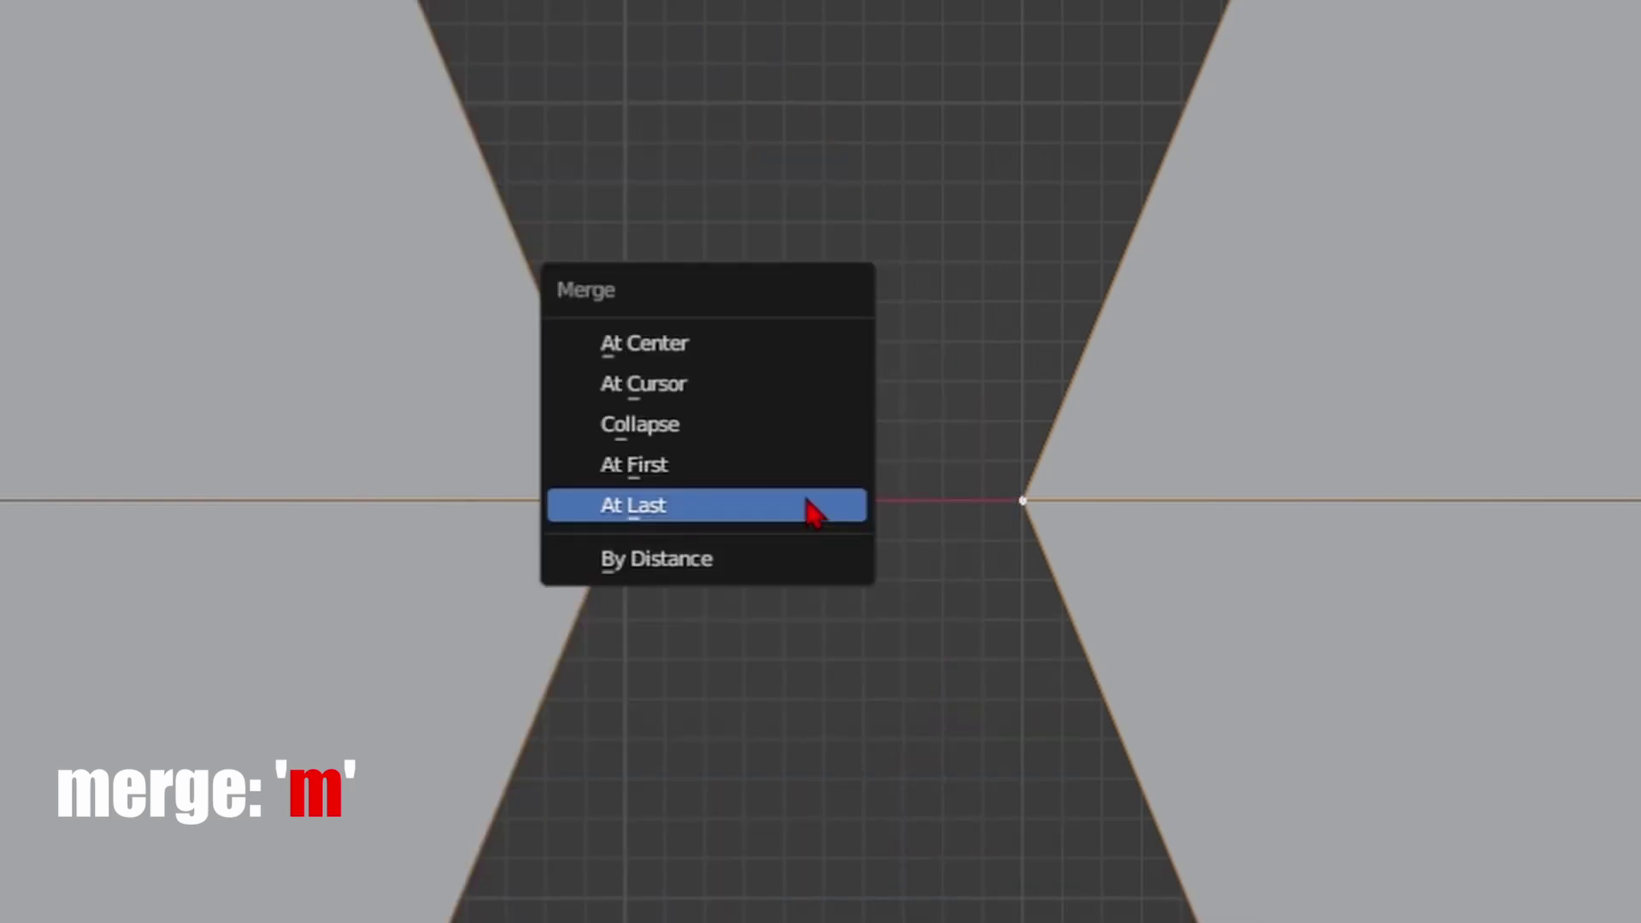
{"action": "left_click", "coordinate": [792, 467]}
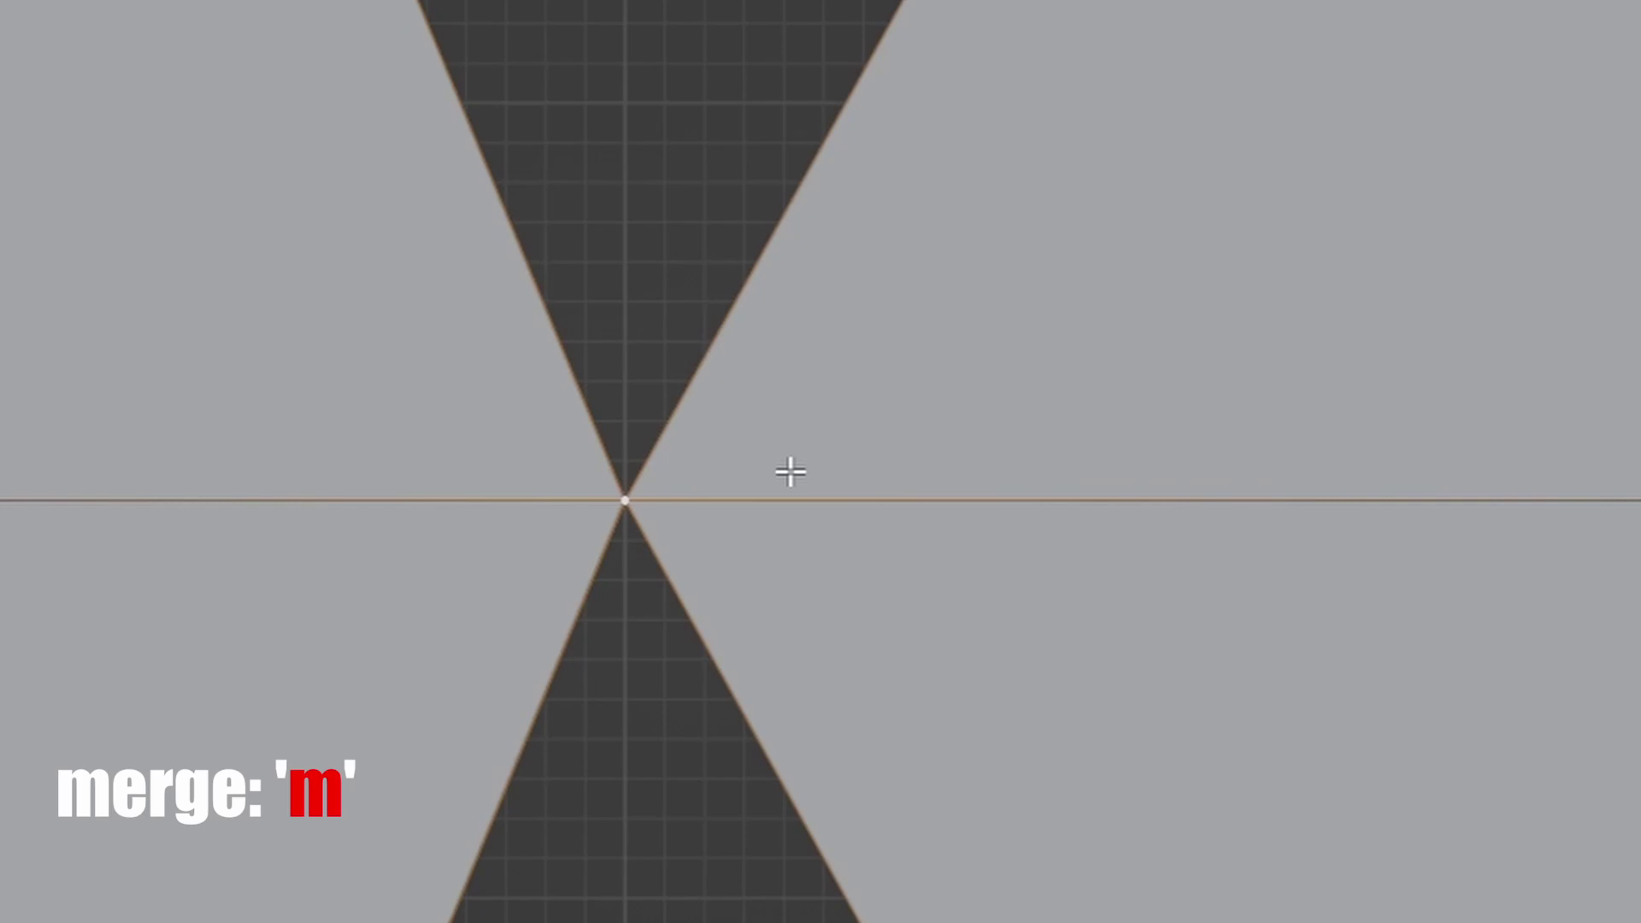
{"action": "key", "text": "ctrl+z"}
{"action": "key", "text": "m"}
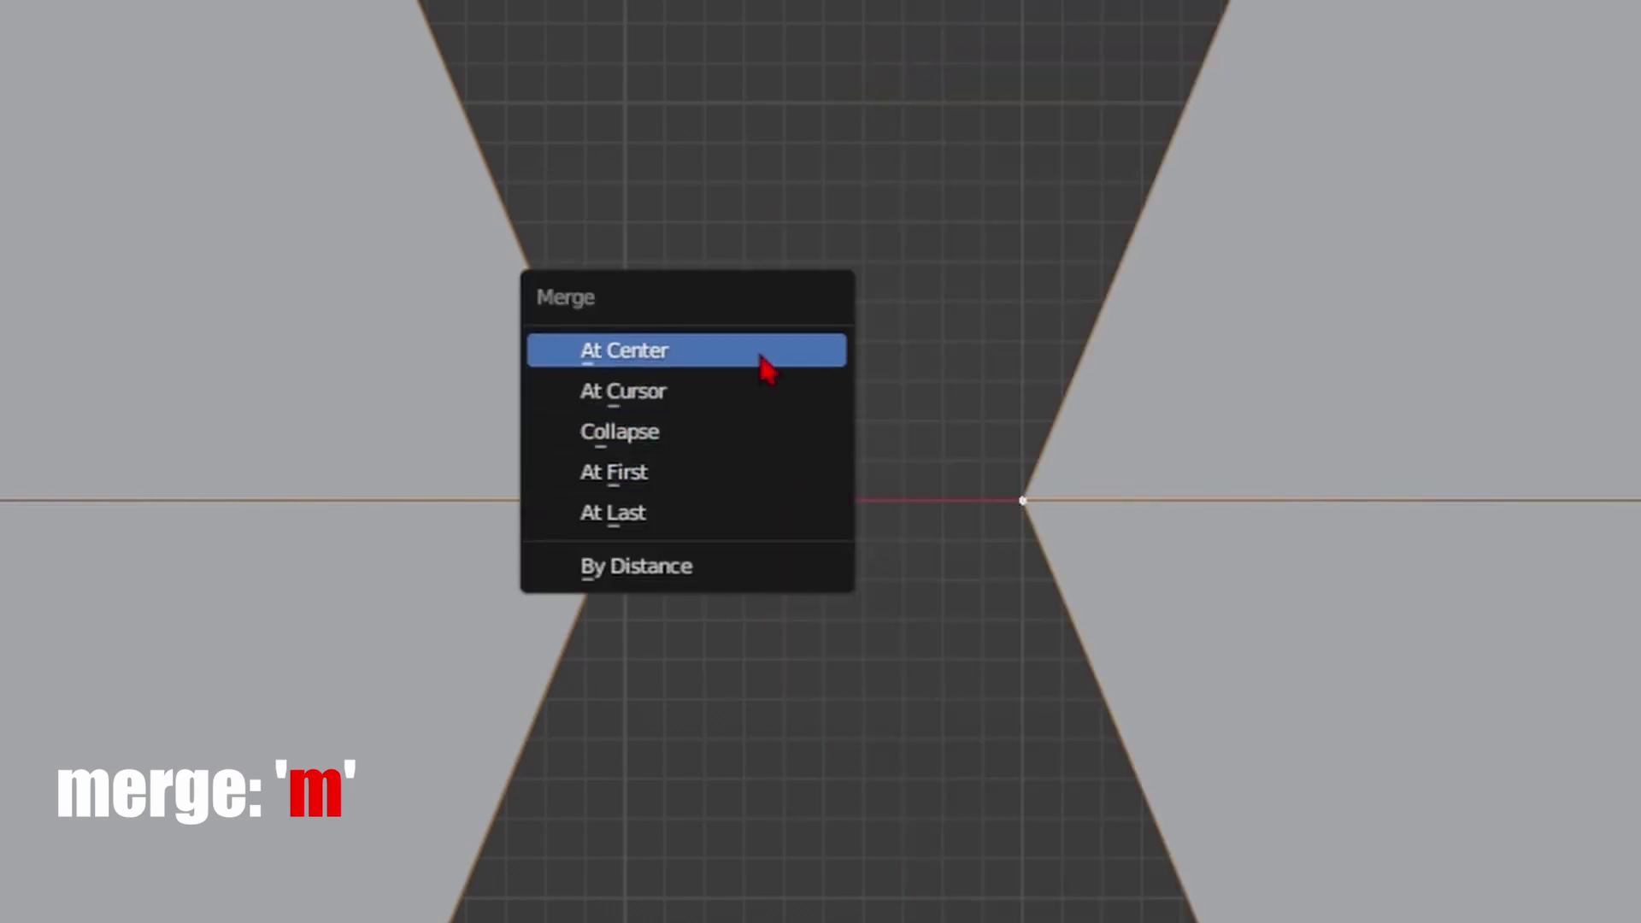
{"action": "left_click", "coordinate": [759, 353]}
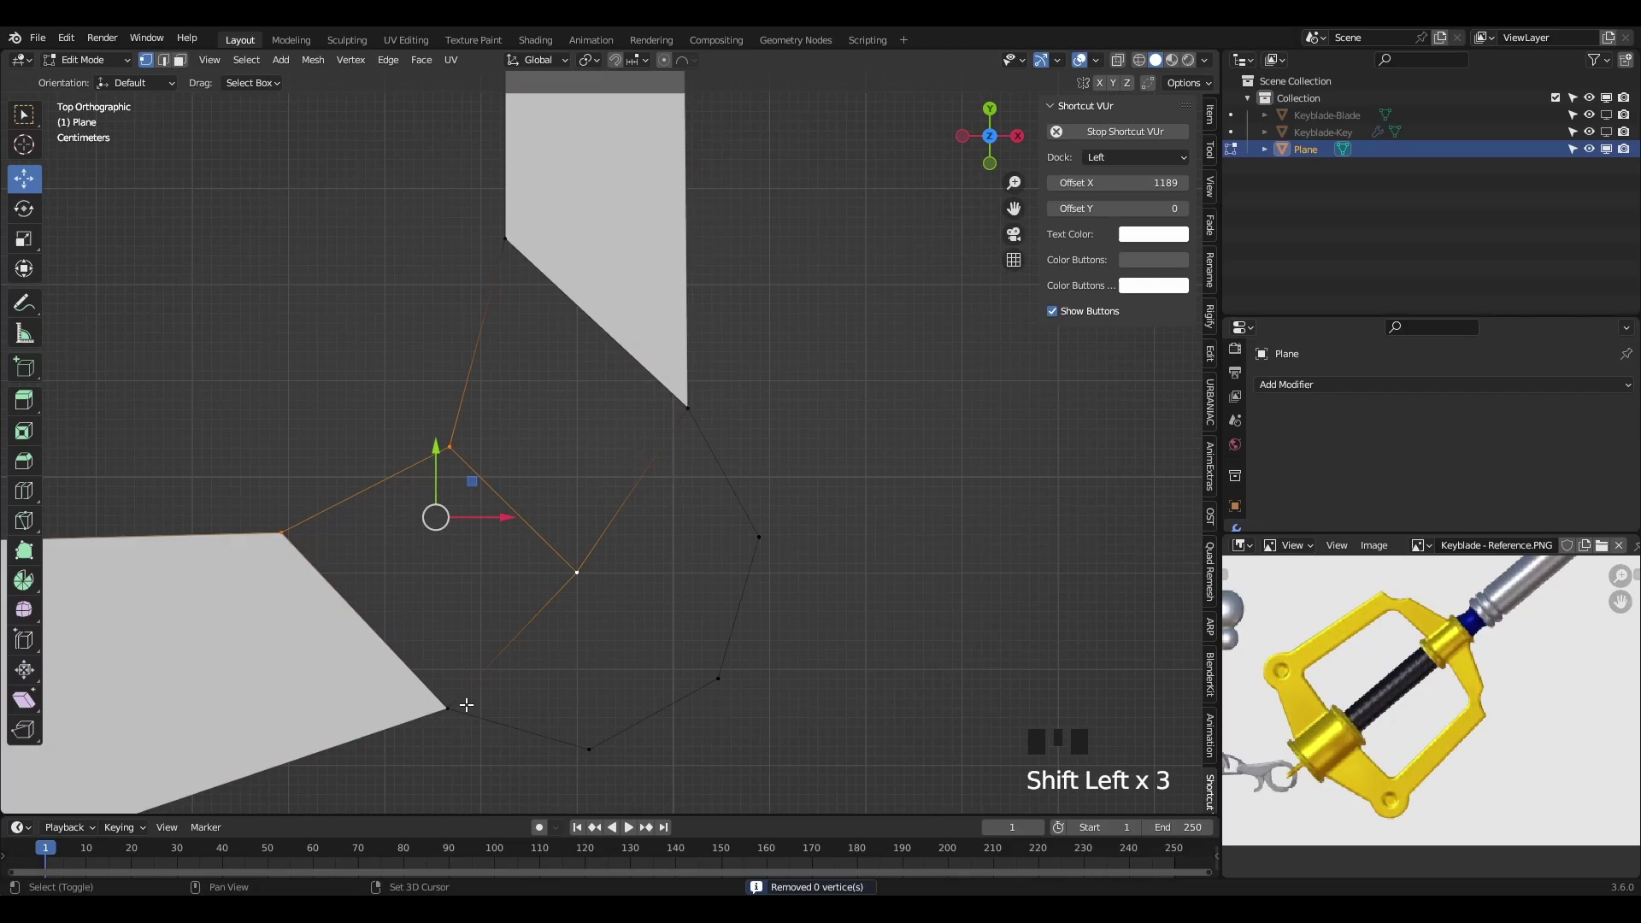
- Fill faces across the bend's vertices and extrude the inner edge loop
{"action": "key", "text": "f"}
{"action": "left_click", "coordinate": [518, 253], "text": "shift"}
{"action": "left_click", "coordinate": [449, 446], "text": "shift"}
{"action": "key", "text": "f"}
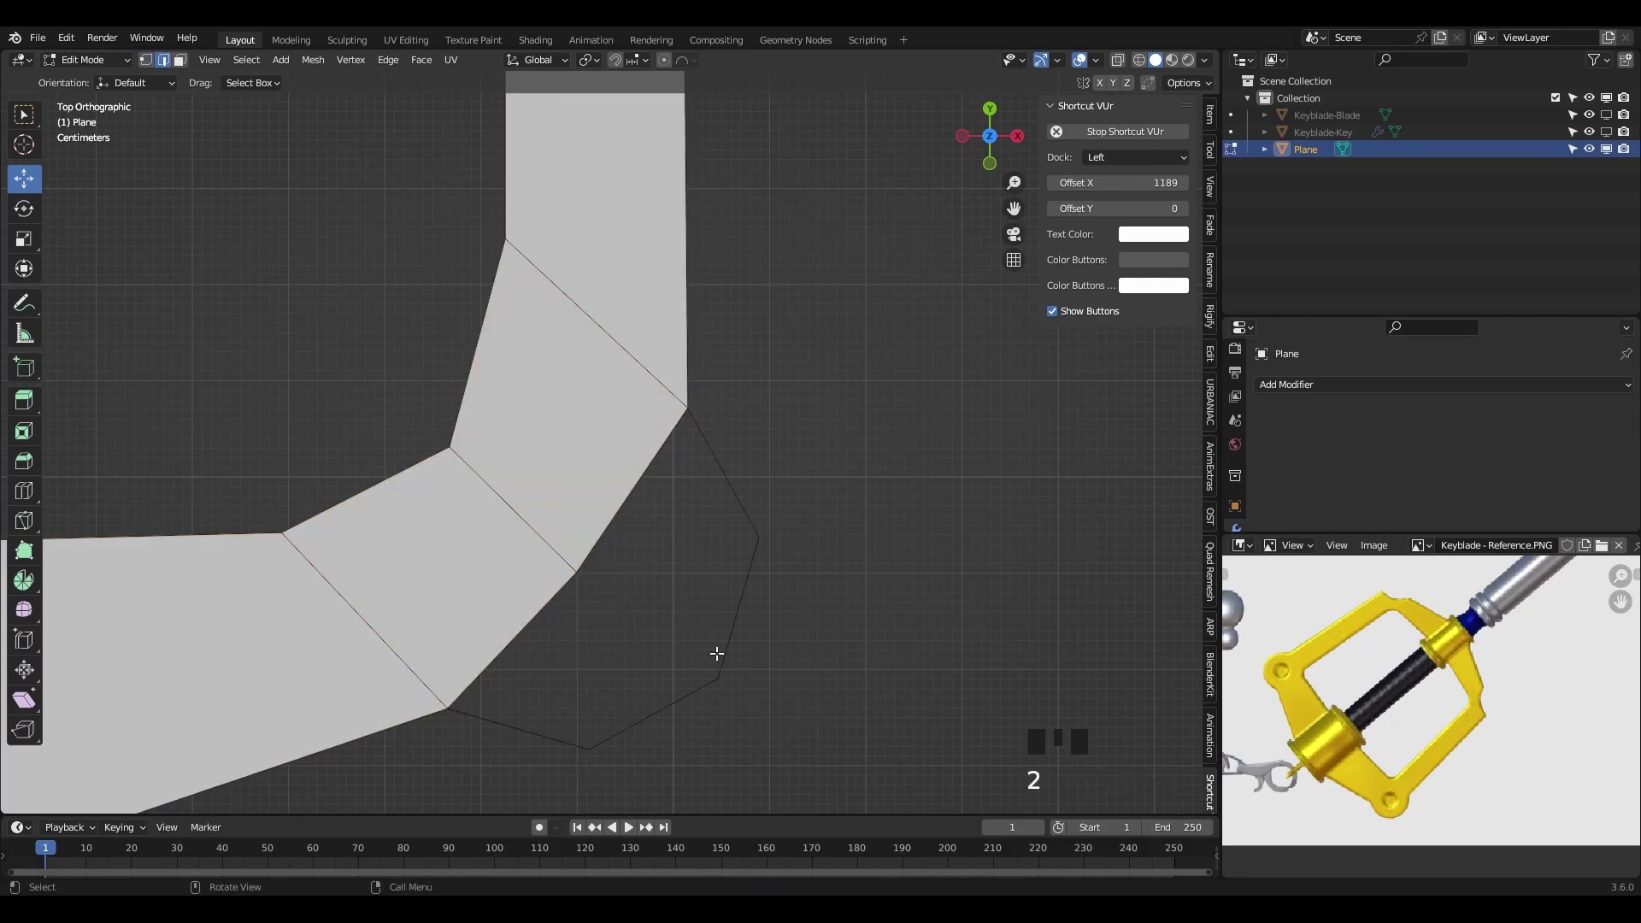
{"action": "key", "text": "e"}
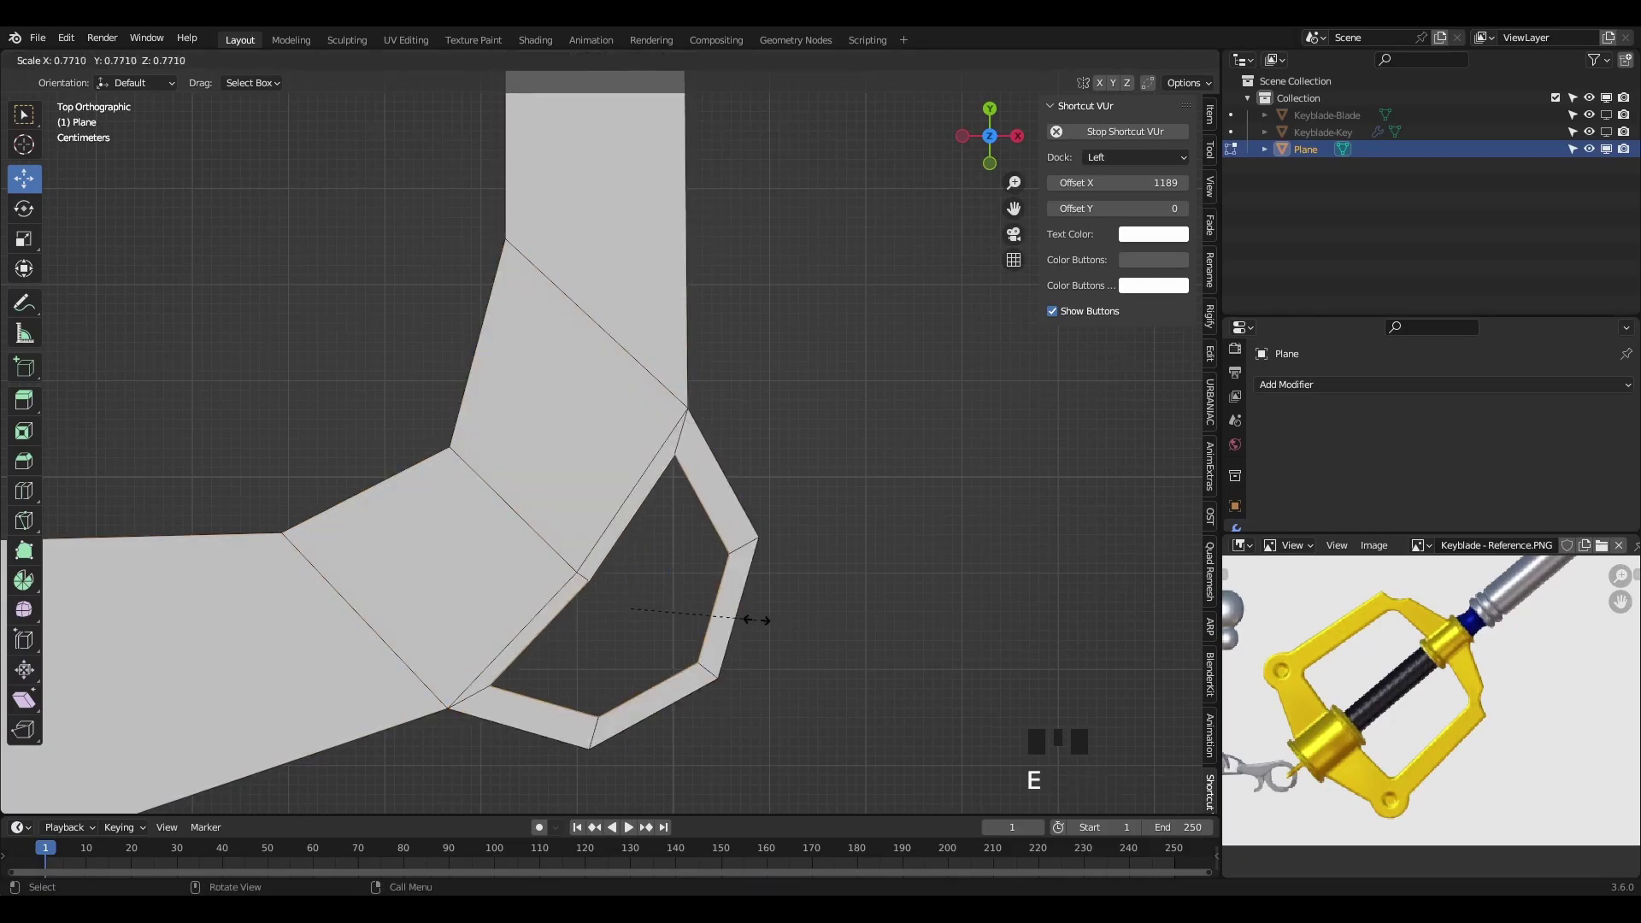
{"action": "left_click", "coordinate": [718, 622]}
{"action": "scroll", "coordinate": [683, 602], "scroll_direction": "down", "scroll_amount": 3}
- Add a Mirror modifier to the guard in Object Mode and shift it along X
{"action": "key", "text": "Tab"}
{"action": "middle_click_drag", "start_coordinate": [681, 598], "coordinate": [854, 547]}
{"action": "left_click", "coordinate": [1350, 385]}
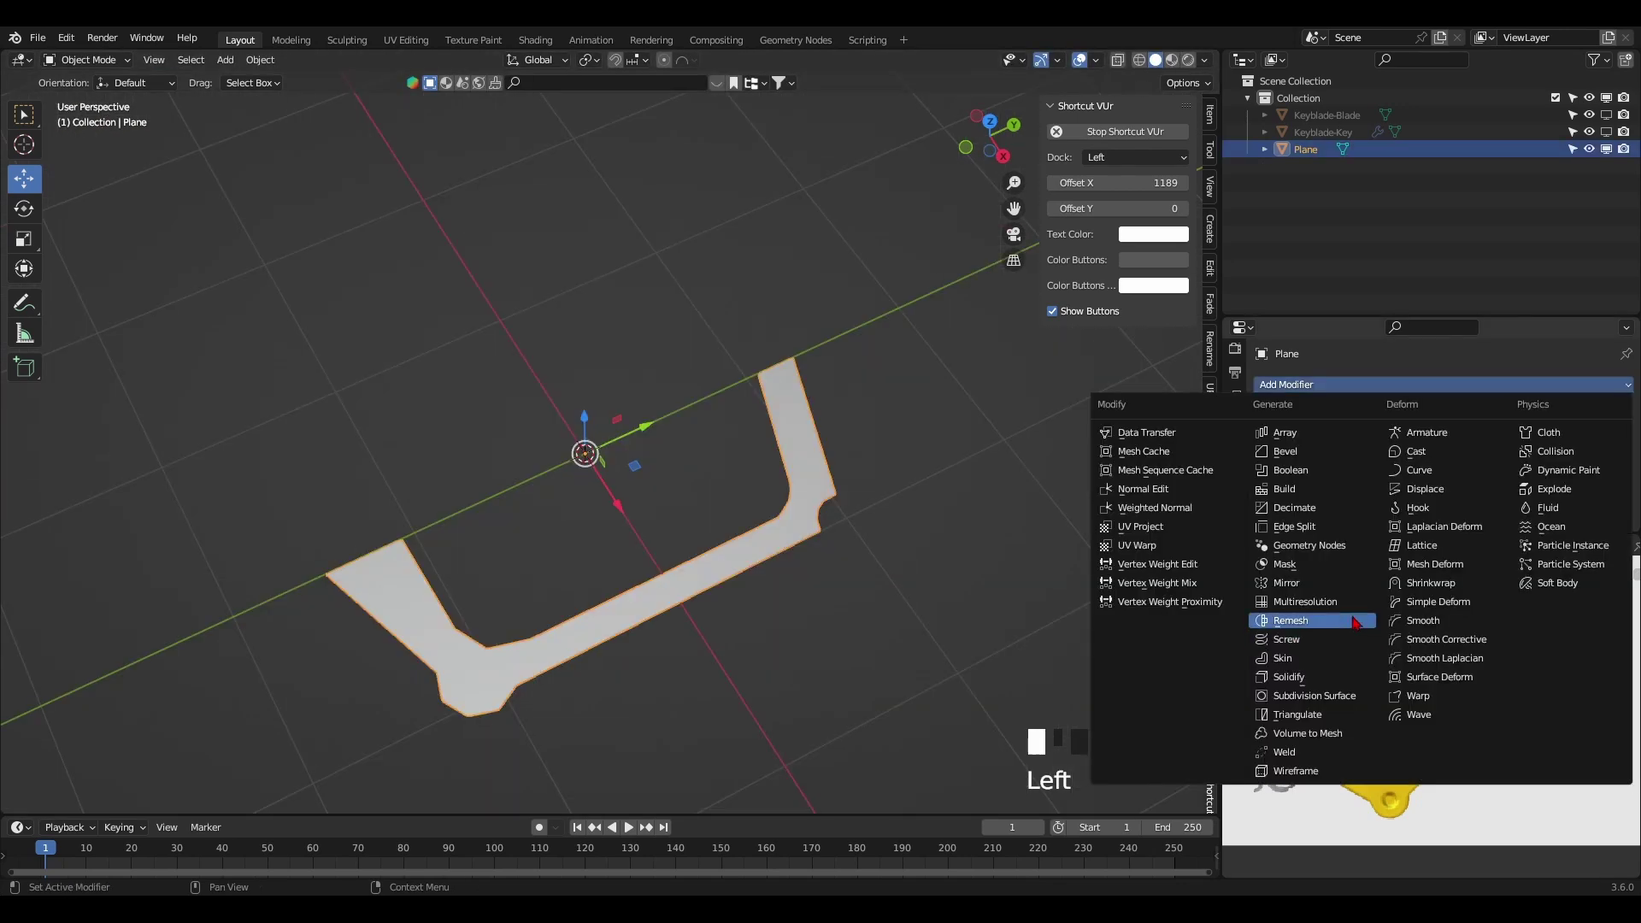
{"action": "left_click", "coordinate": [1311, 583]}
{"action": "left_click_drag", "start_coordinate": [822, 530], "coordinate": [856, 535], "text": "ctrl"}
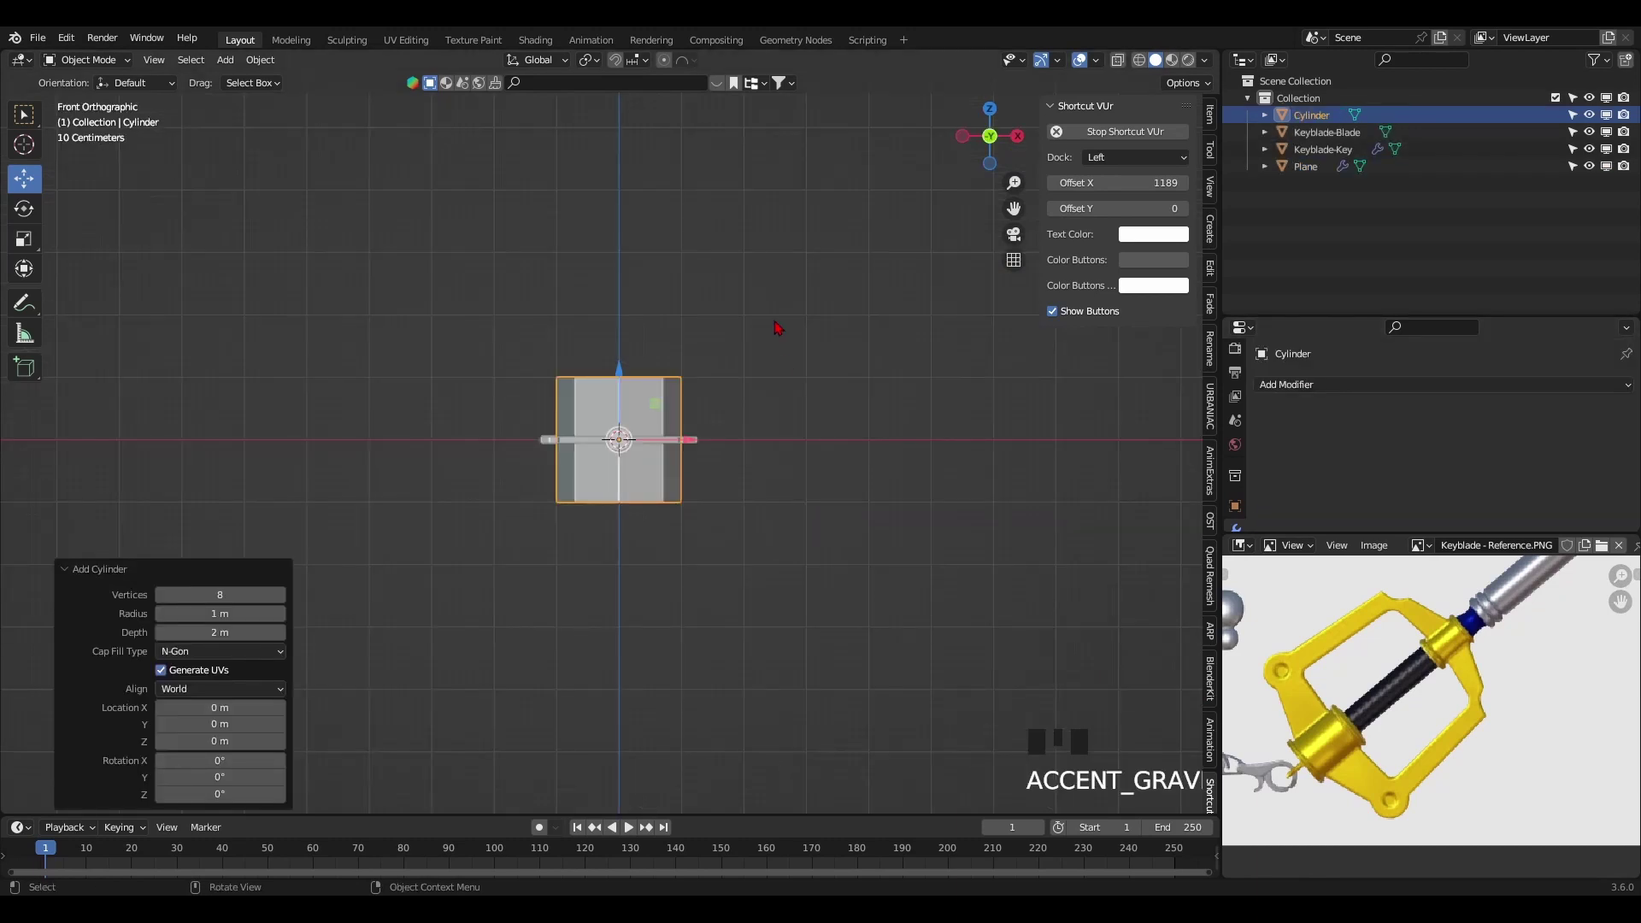
- Add a new 8-sided cylinder and isolate it in front orthographic local view
{"action": "key", "text": "KP_Divide"}
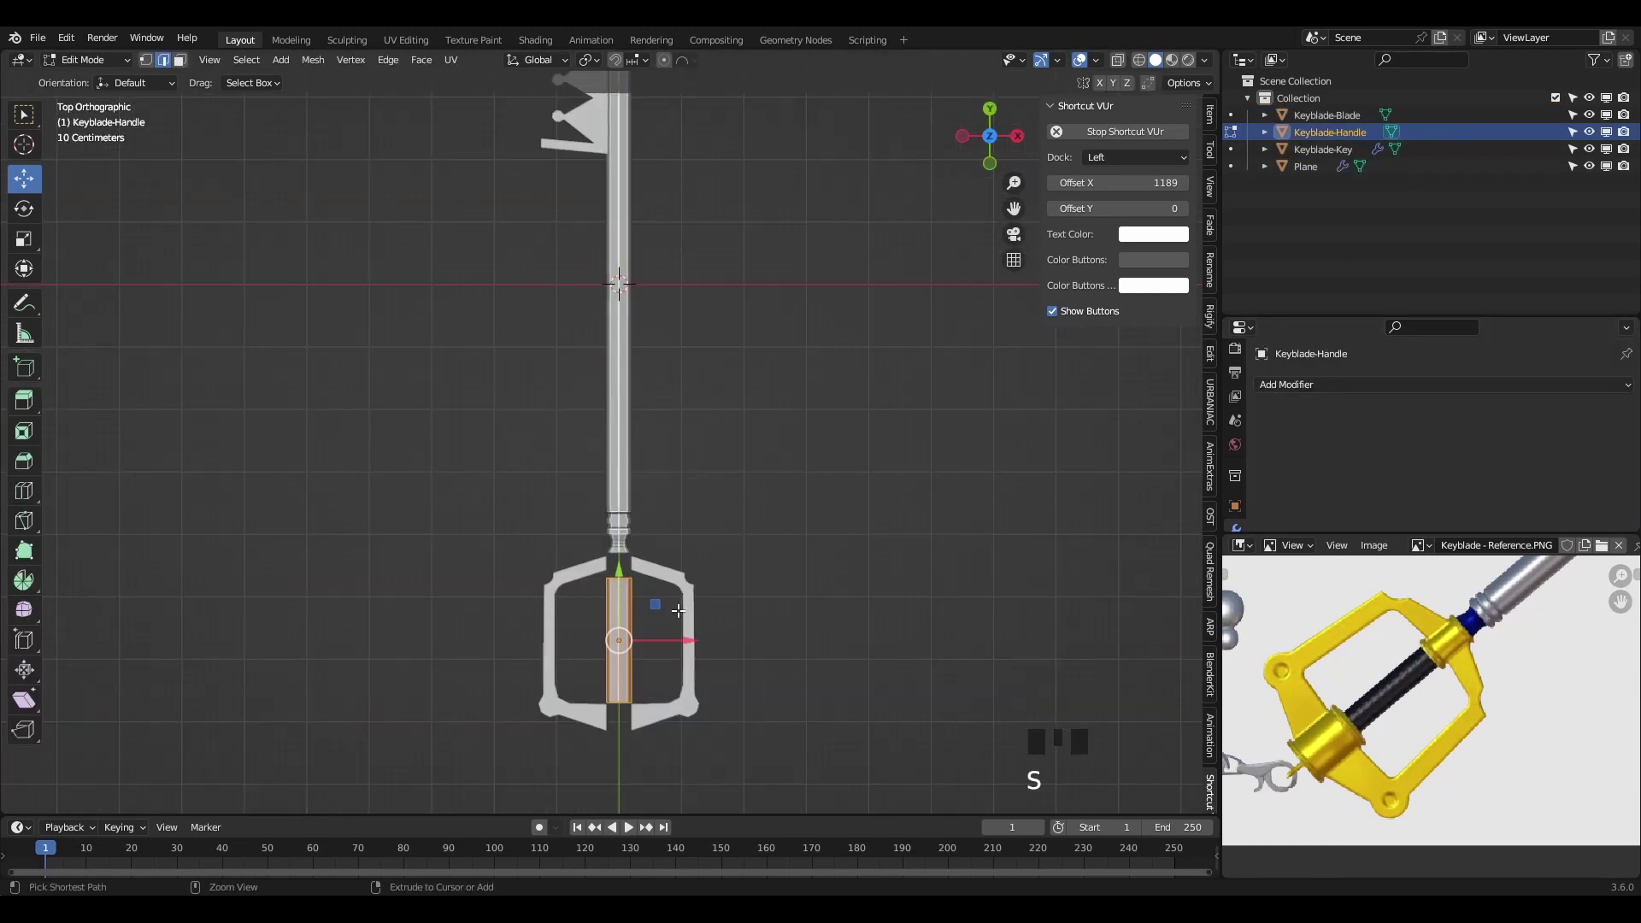
{"action": "middle_click_drag", "start_coordinate": [684, 607], "coordinate": [676, 461]}
{"action": "key", "text": "shift+a"}
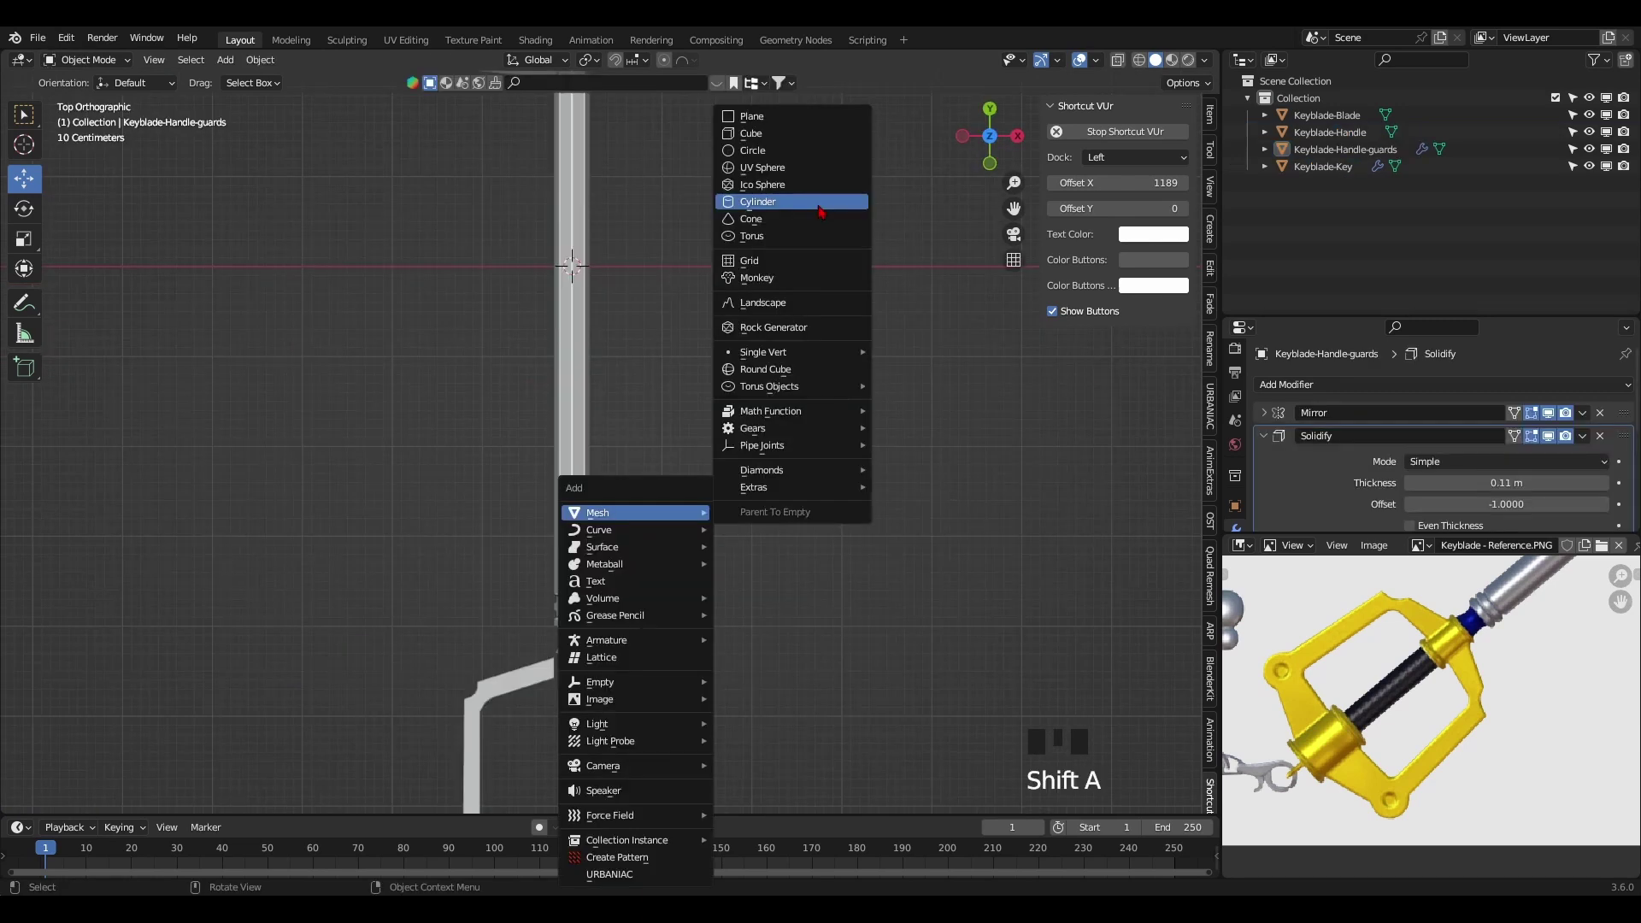
{"action": "left_click", "coordinate": [787, 201]}
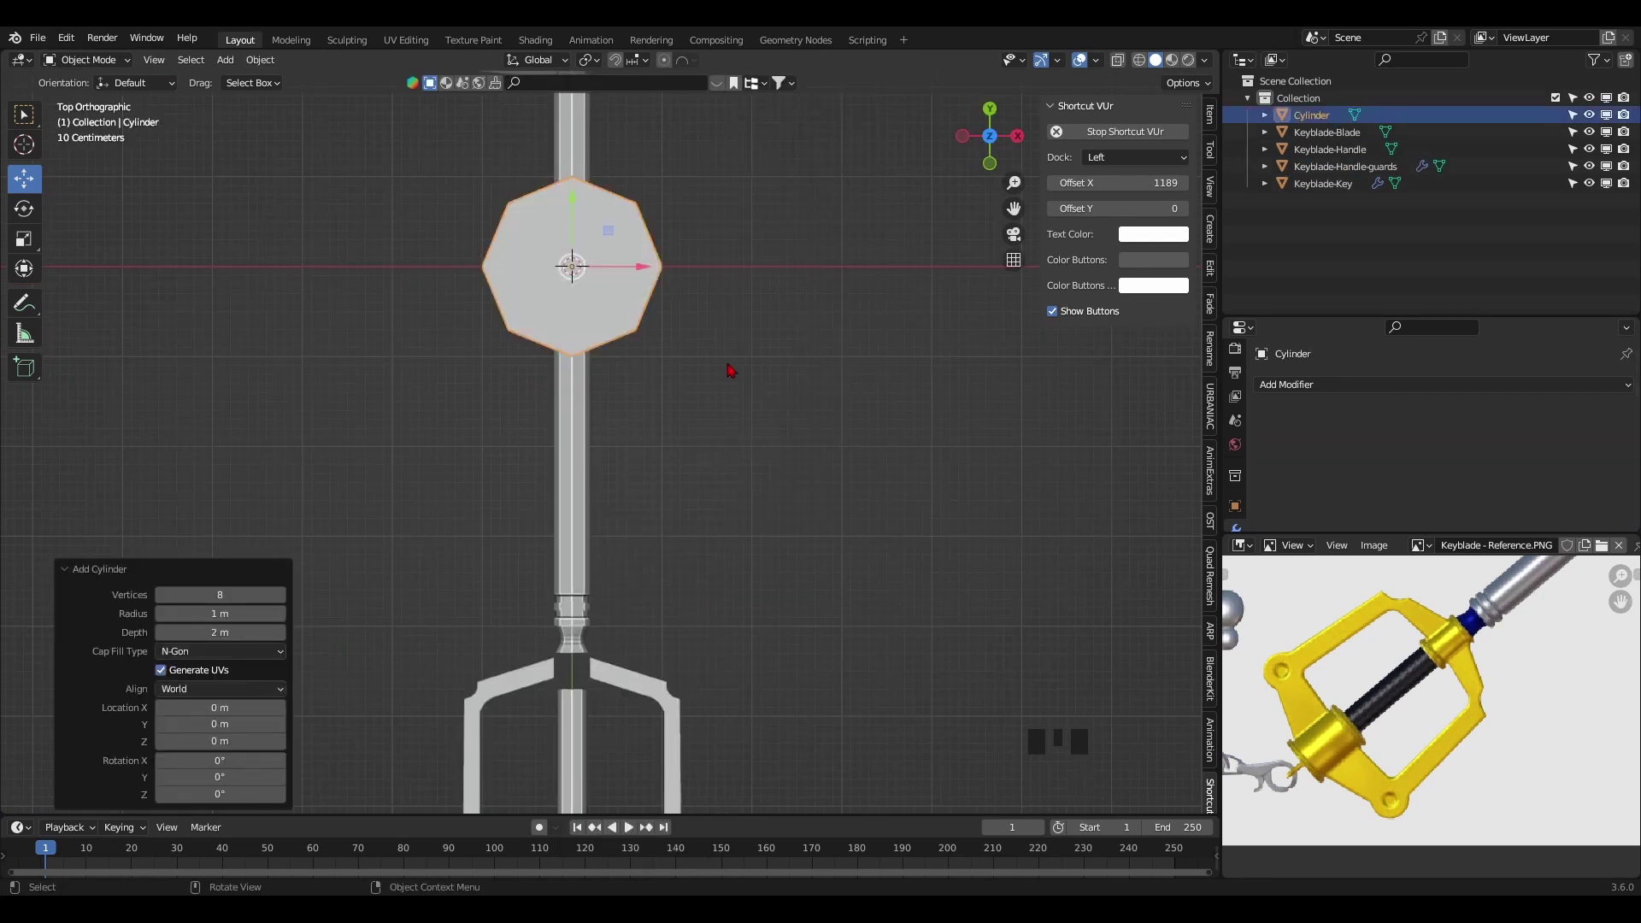
{"action": "key", "text": "slash"}
{"action": "key", "text": "grave"}
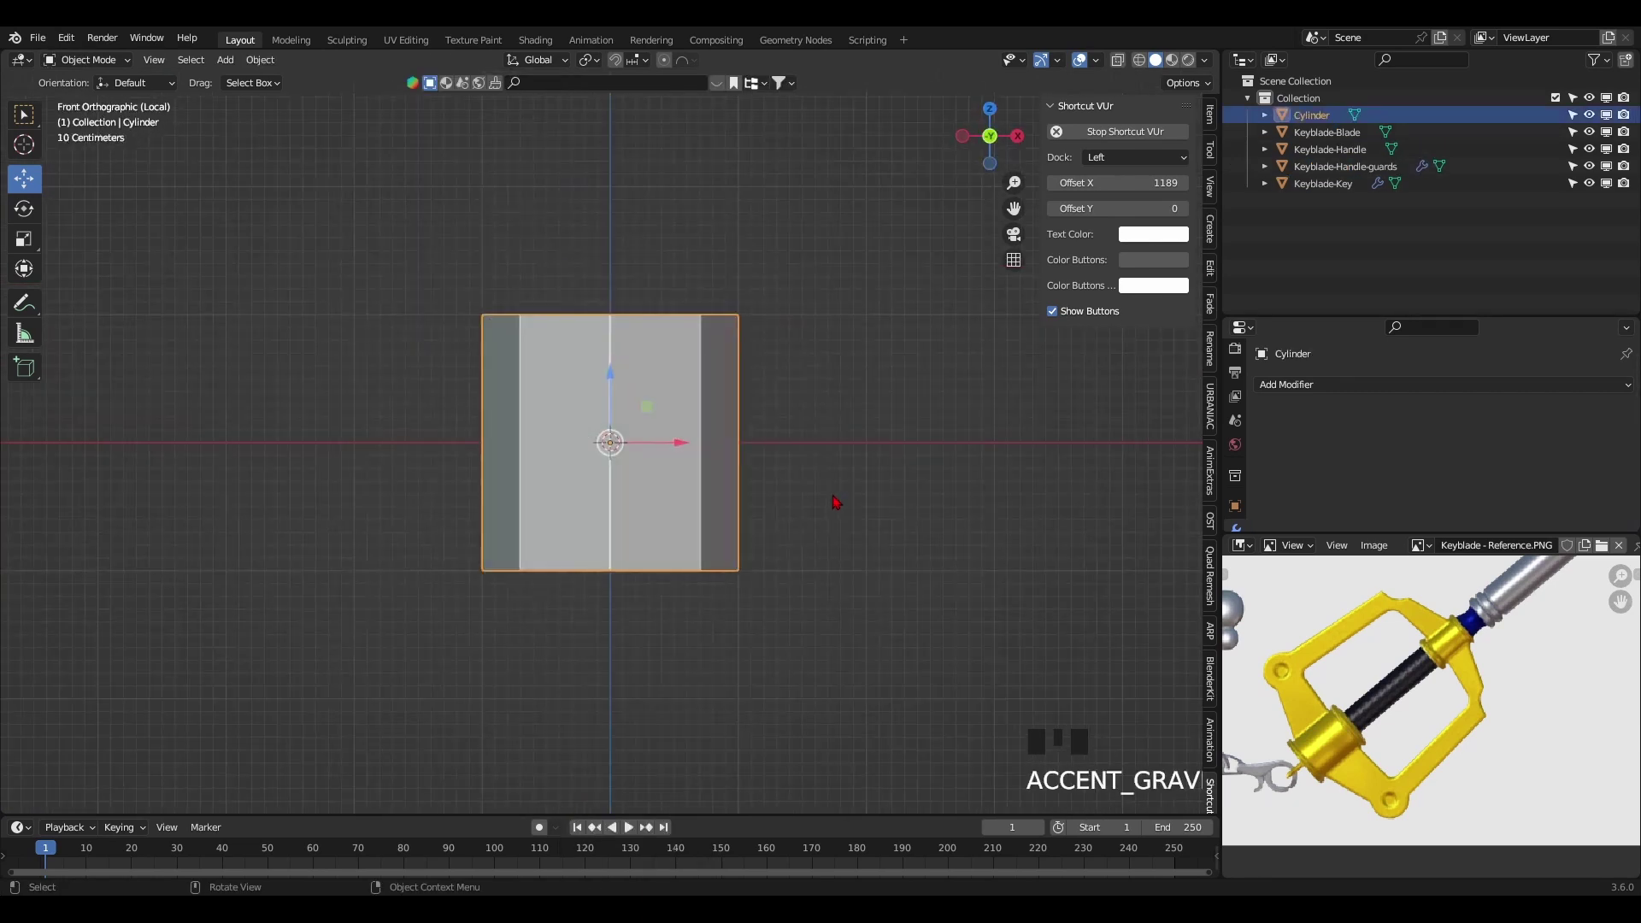
- Loop-cut the cylinder, extrude and scale its top along Z into a stepped collar ring
{"action": "key", "text": "ctrl+r"}
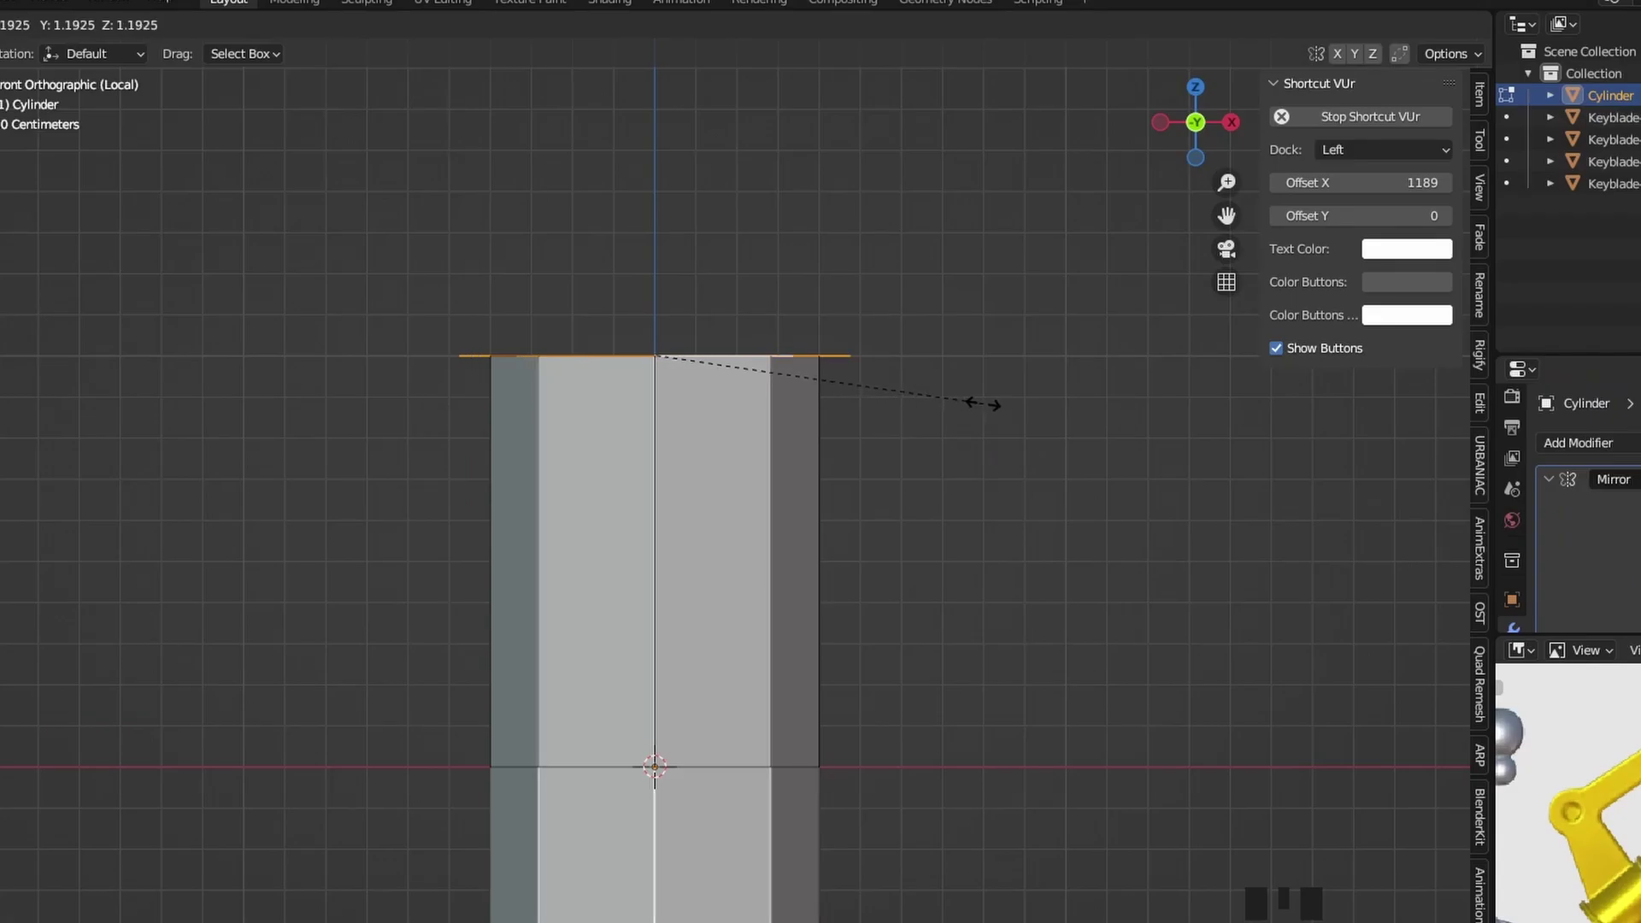
{"action": "left_click", "coordinate": [979, 403]}
{"action": "key", "text": "e"}
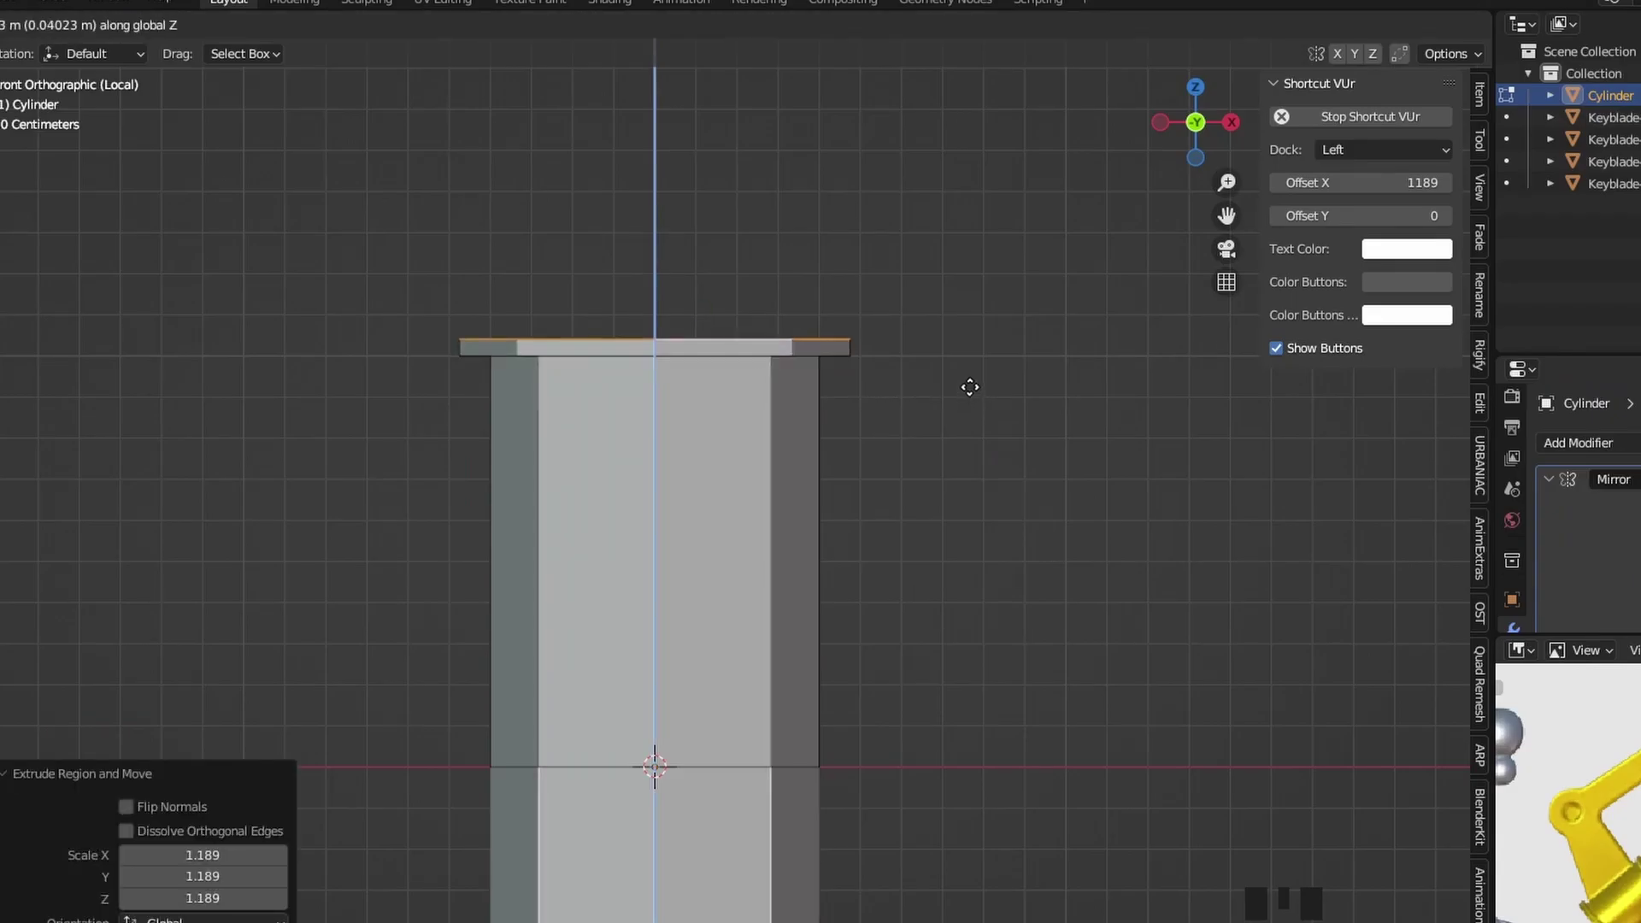
{"action": "left_click", "coordinate": [974, 374]}
{"action": "middle_click_drag", "start_coordinate": [975, 373], "coordinate": [852, 376]}
{"action": "key", "text": "s"}
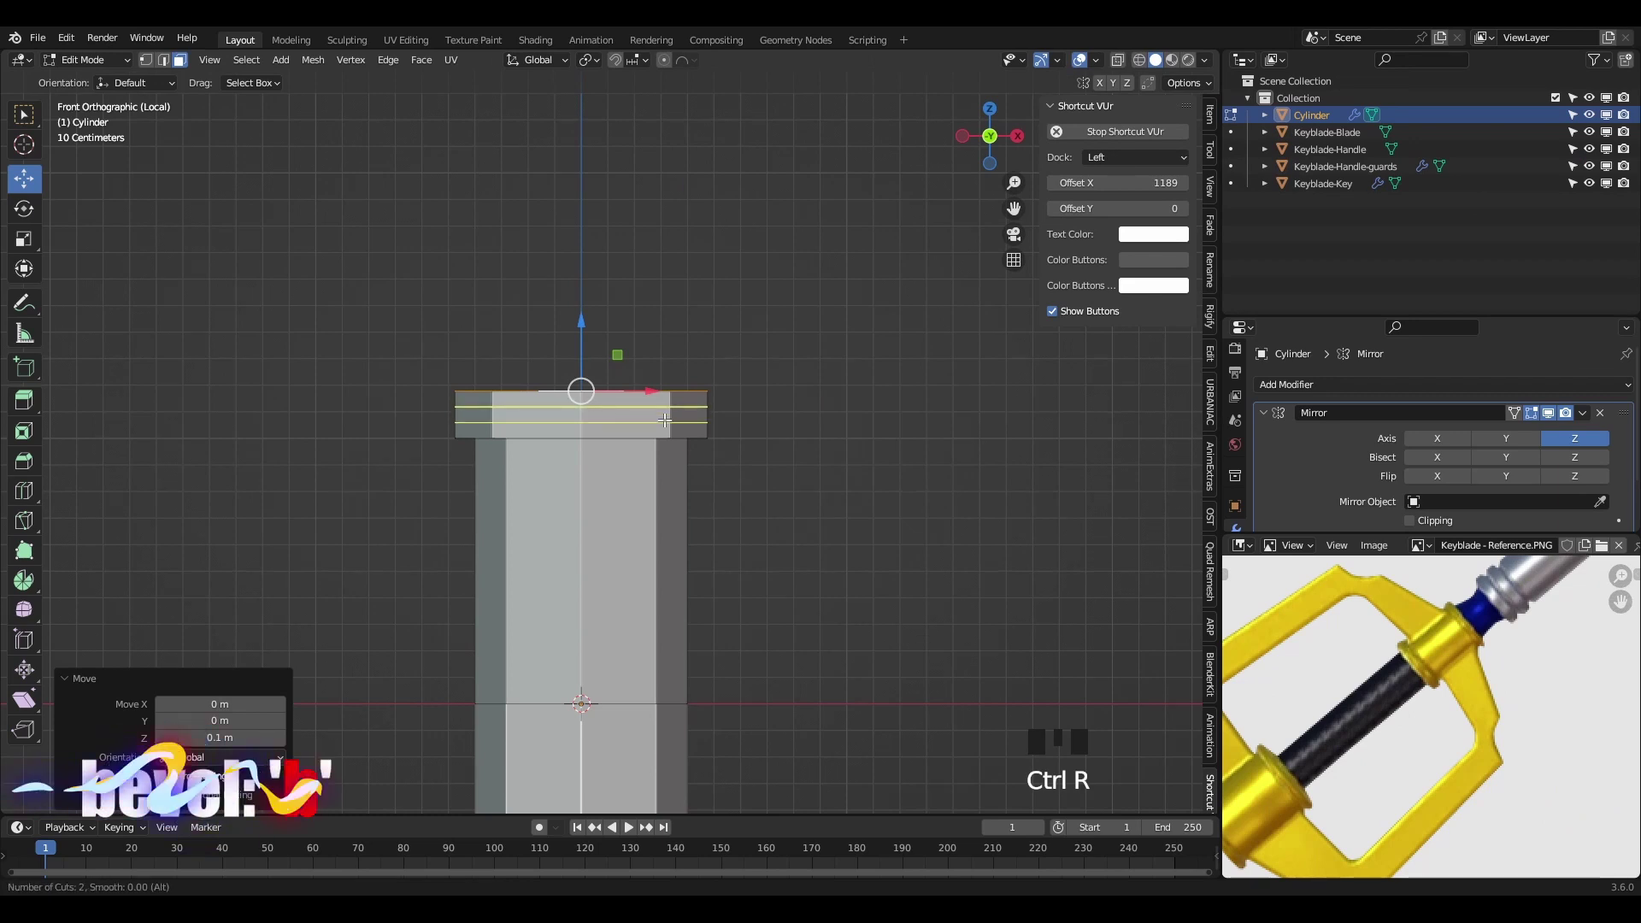
{"action": "left_click", "coordinate": [665, 419]}
{"action": "key", "text": "e"}
{"action": "key", "text": "s"}
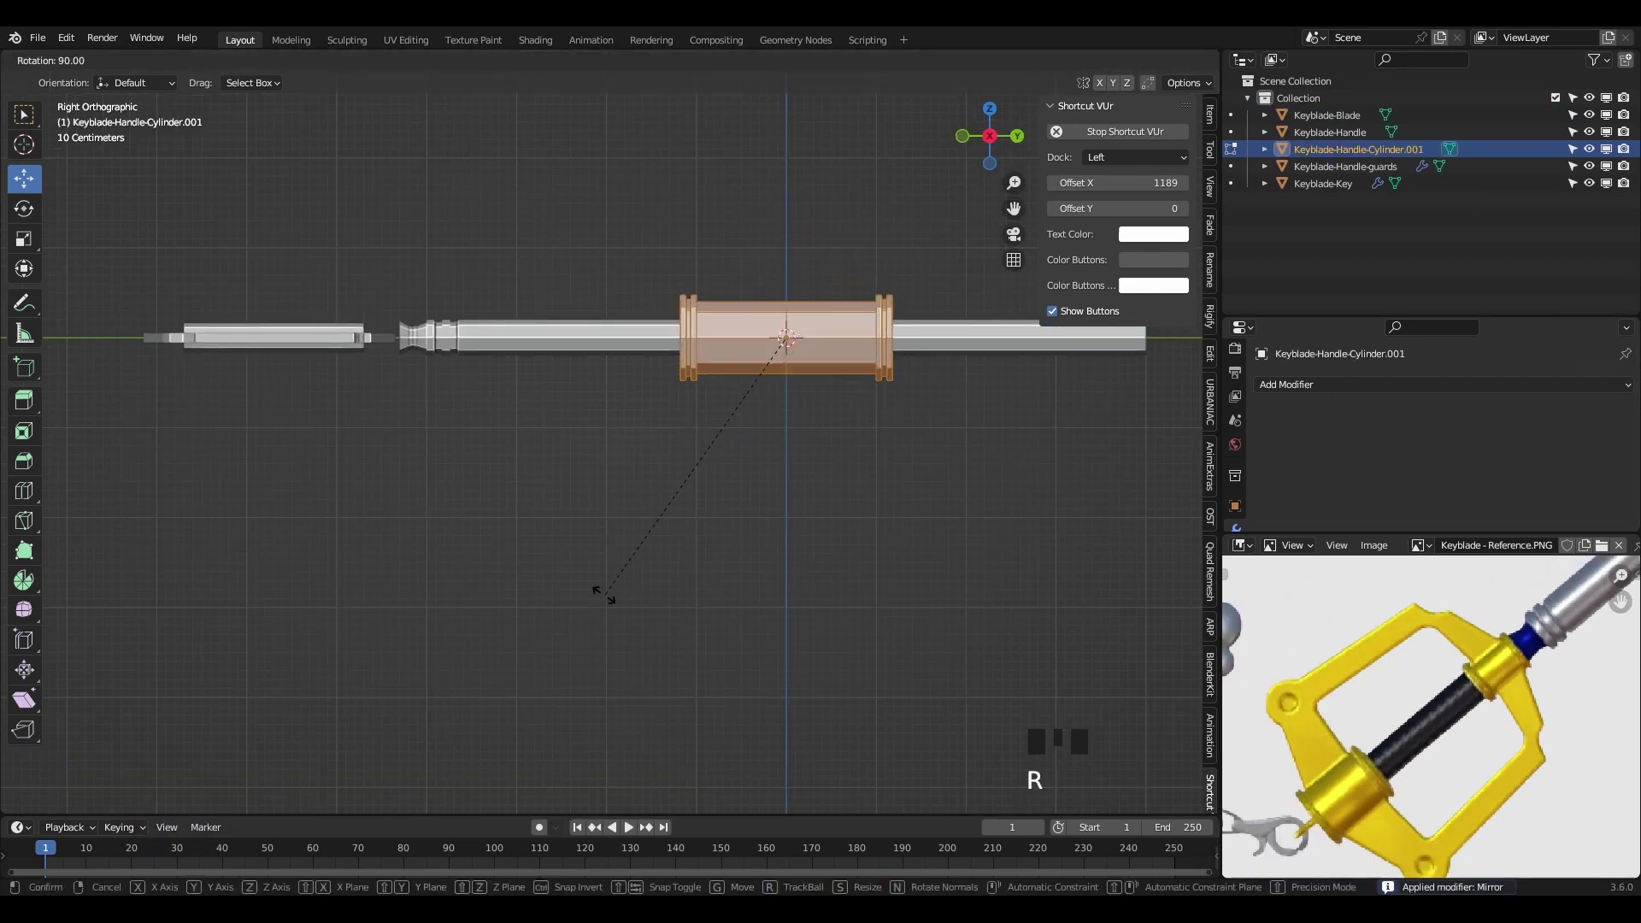
- Confirm the handle cylinder's rotation and size, then view it in top orthographic
{"action": "left_click", "coordinate": [605, 586]}
{"action": "key", "text": "s"}
{"action": "left_click", "coordinate": [846, 347]}
{"action": "key", "text": "Tab"}
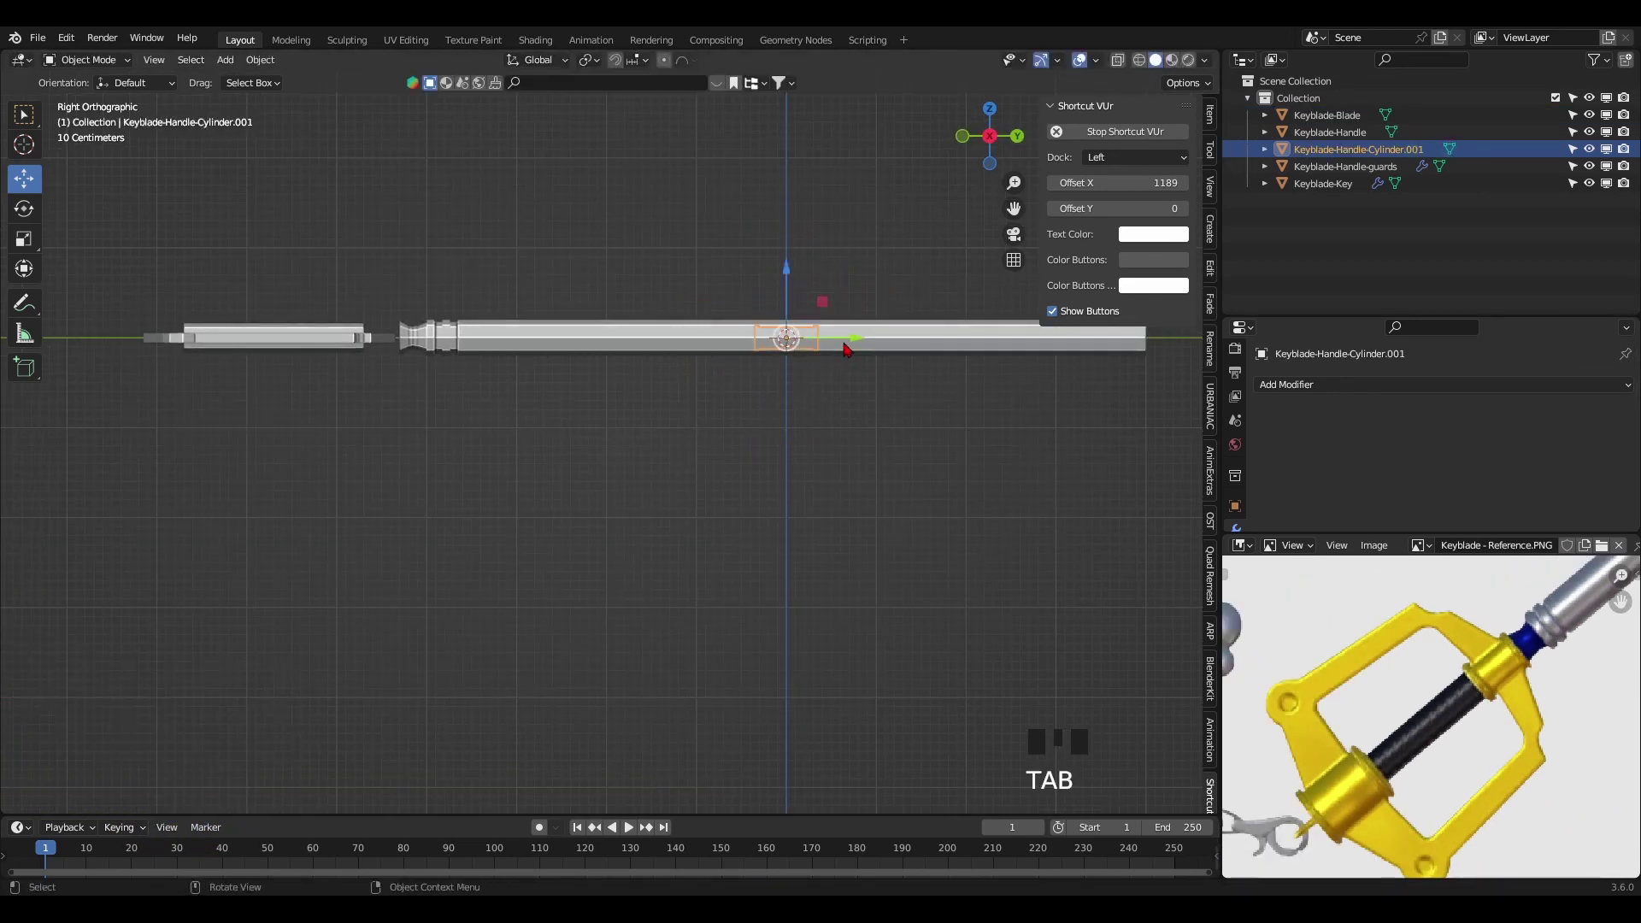
{"action": "key", "text": "grave"}
{"action": "left_click", "coordinate": [425, 208]}
{"action": "scroll", "coordinate": [781, 458], "scroll_direction": "down", "scroll_amount": 5}
- Widen Cylinder.001 across X and Z to 1.672, then lengthen it along Y
{"action": "key", "text": "Tab"}
{"action": "key", "text": "s"}
{"action": "key", "text": "shift+y"}
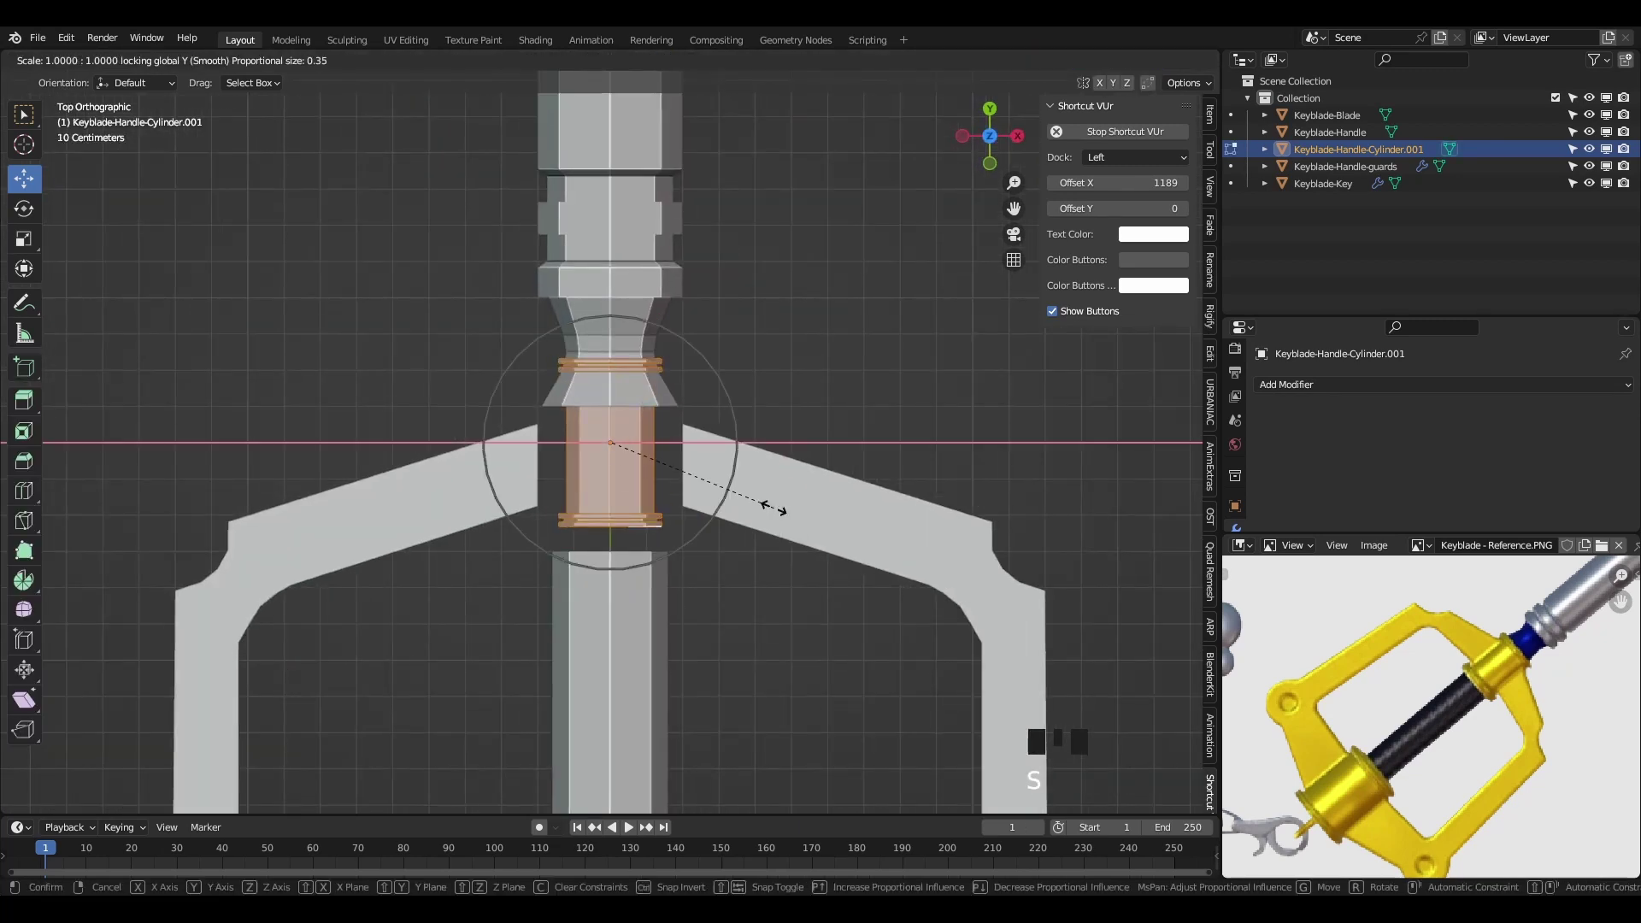
{"action": "left_click", "coordinate": [854, 590]}
{"action": "key", "text": "s"}
{"action": "key", "text": "y"}
{"action": "scroll", "coordinate": [593, 142], "scroll_direction": "up", "scroll_amount": 10}
{"action": "left_click", "coordinate": [593, 142]}
{"action": "key", "text": "Tab"}
{"action": "scroll", "coordinate": [647, 469], "scroll_direction": "down", "scroll_amount": 5}
- Duplicate the collar as Cylinder.002 at the guard's base and lengthen it along Y
{"action": "key", "text": "shift+d"}
{"action": "key", "text": "y"}
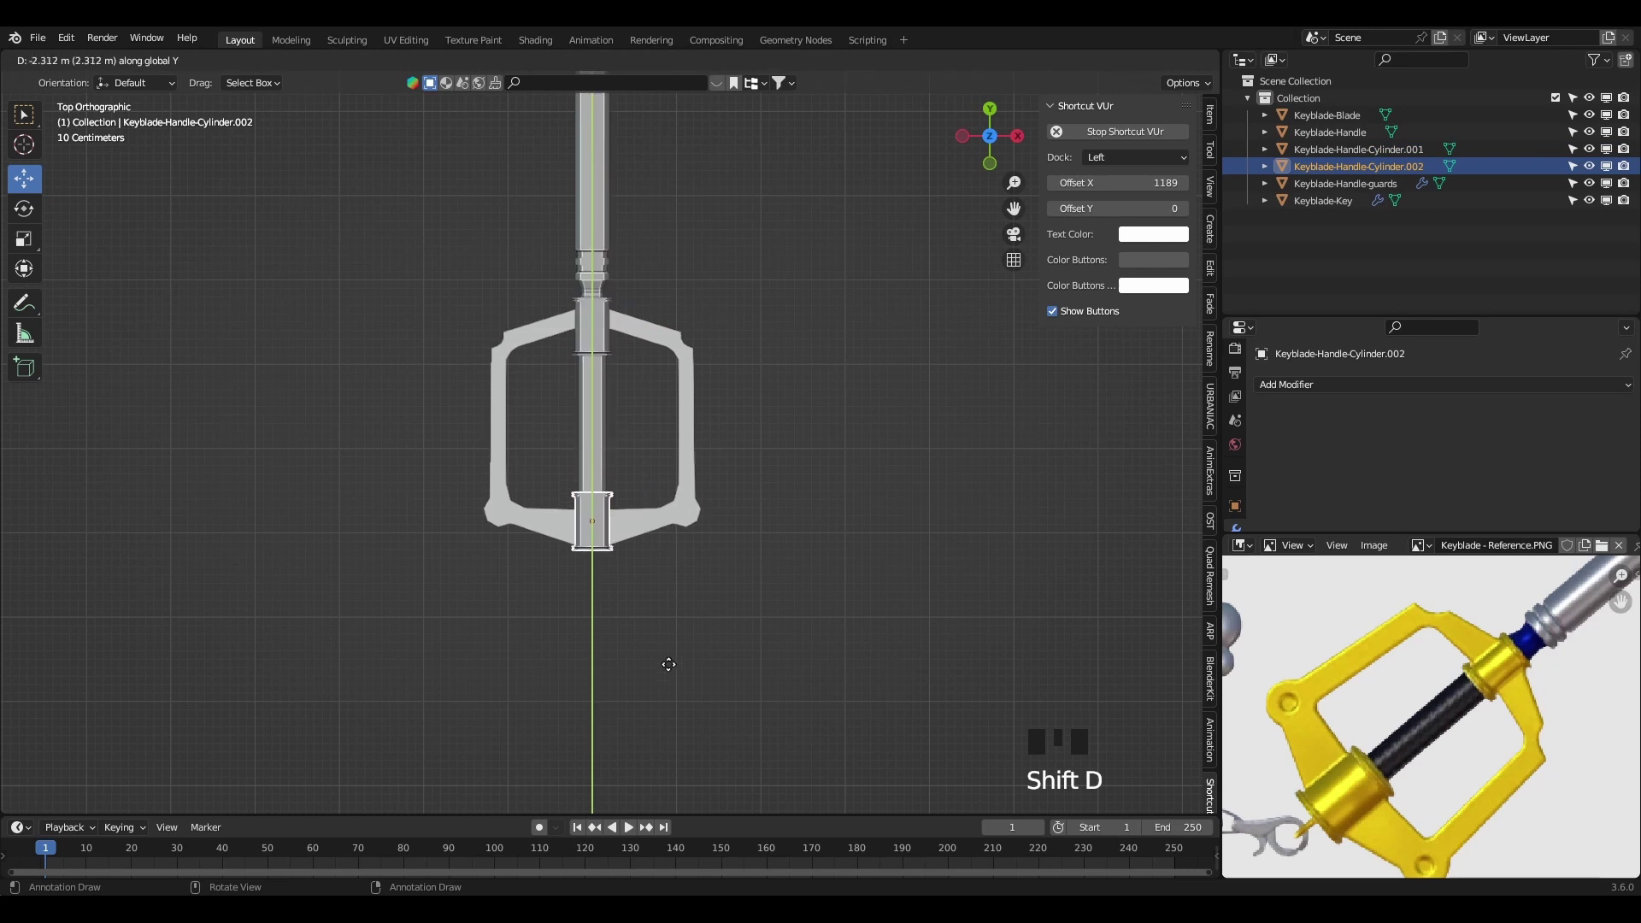
{"action": "left_click", "coordinate": [676, 660]}
{"action": "key", "text": "Tab"}
{"action": "key", "text": "s"}
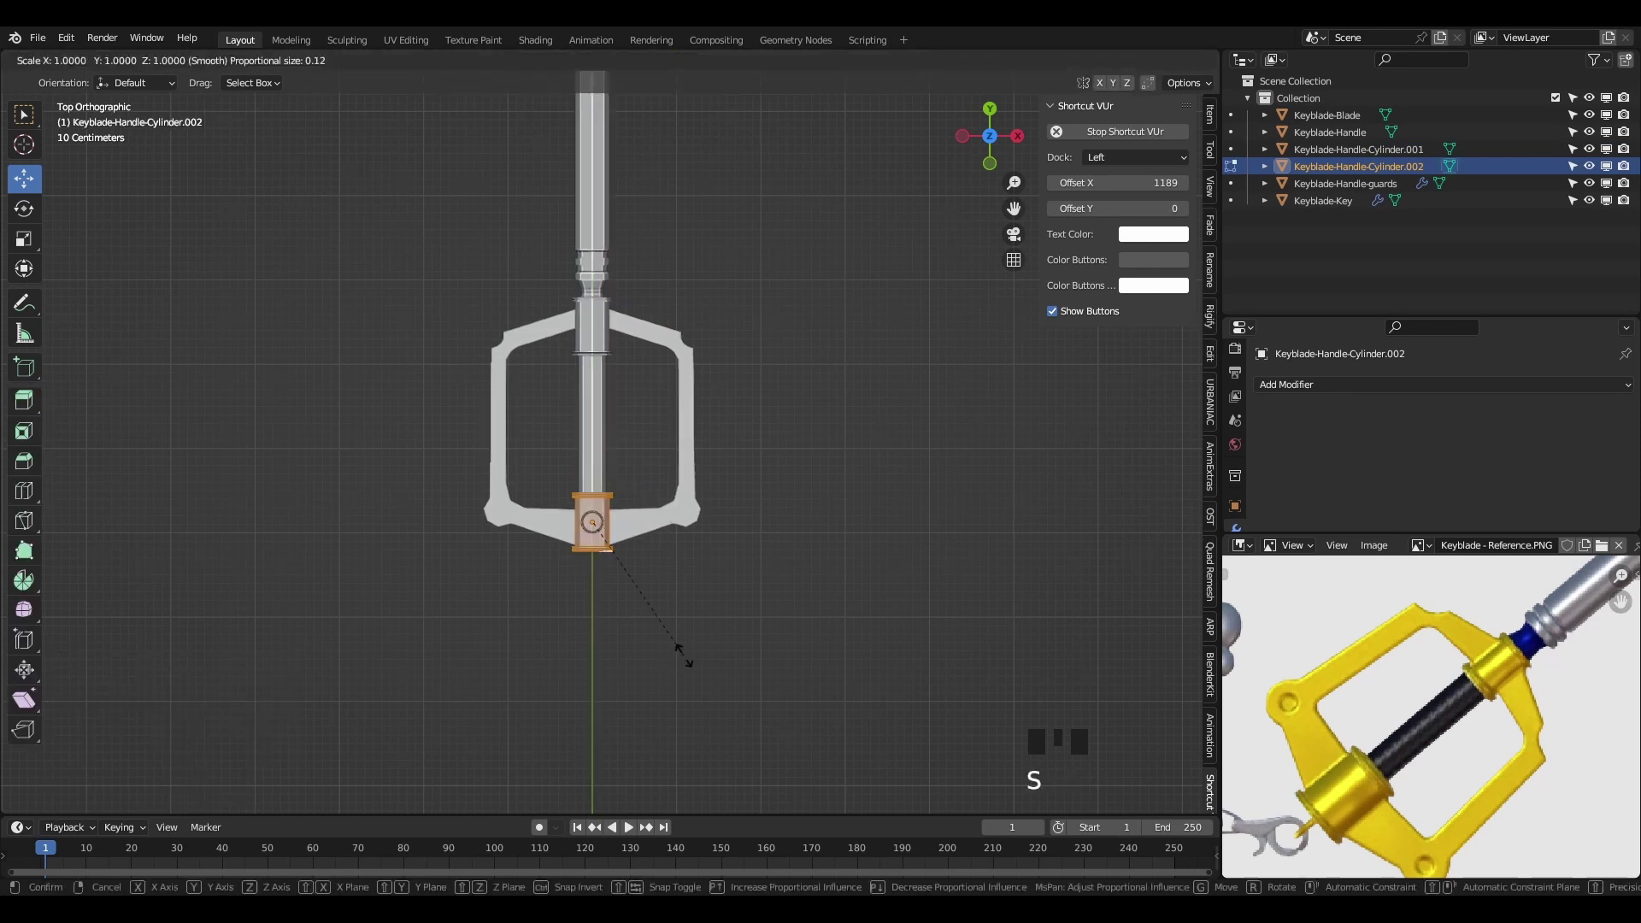
{"action": "key", "text": "y"}
{"action": "left_click", "coordinate": [810, 642]}
{"action": "key", "text": "Tab"}
{"action": "middle_click_drag", "start_coordinate": [810, 643], "coordinate": [629, 373]}
- Select Keyblade-Handle and switch the viewport shading lighting to MatCap
{"action": "left_click", "coordinate": [714, 509]}
{"action": "scroll", "coordinate": [733, 507], "scroll_direction": "down", "scroll_amount": 3}
{"action": "left_click", "coordinate": [1205, 60]}
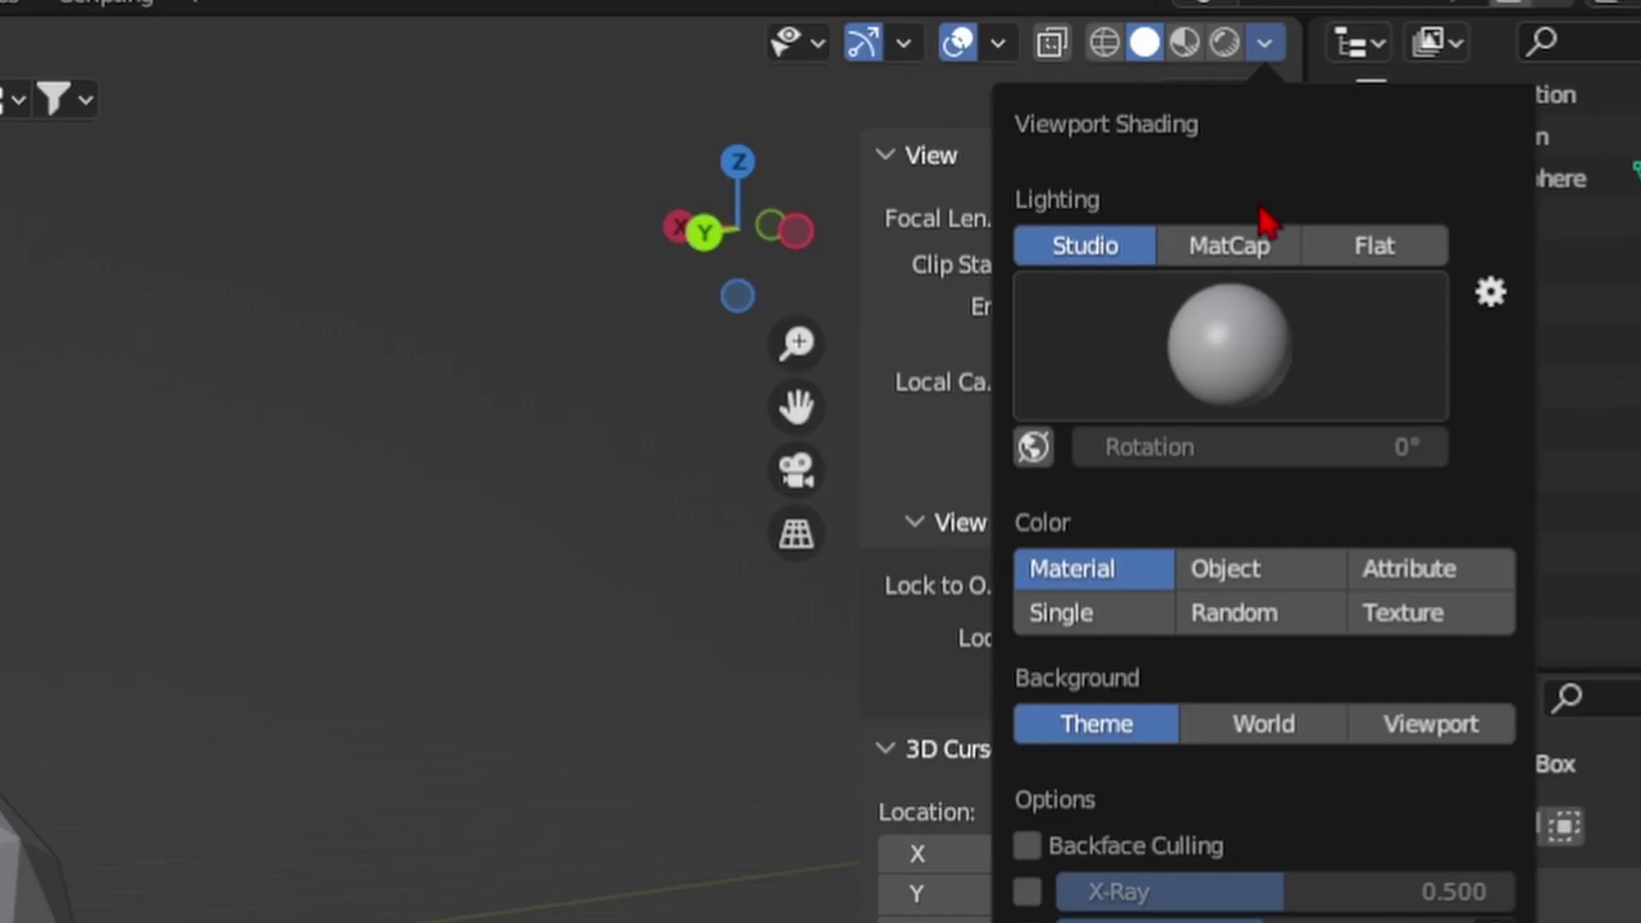
{"action": "left_click", "coordinate": [1198, 142]}
- Try the tan, orange and white disc matcaps before settling on the red one
{"action": "left_click", "coordinate": [1200, 187]}
{"action": "left_click", "coordinate": [943, 246]}
{"action": "left_click", "coordinate": [1146, 195]}
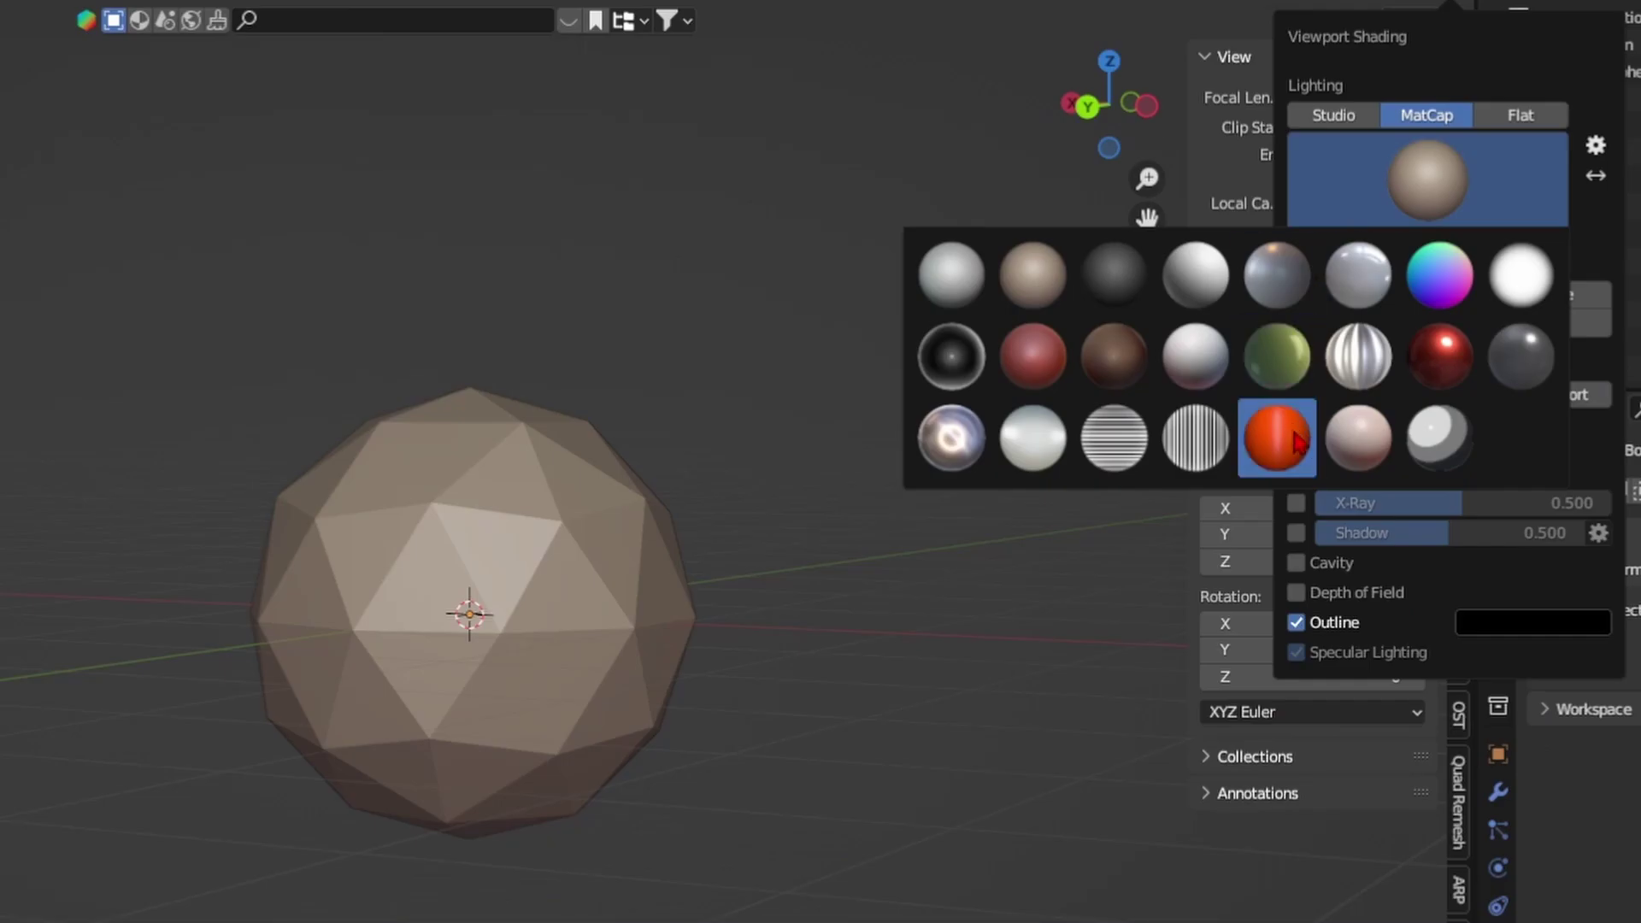
{"action": "left_click", "coordinate": [996, 744]}
{"action": "left_click", "coordinate": [1180, 393]}
{"action": "left_click", "coordinate": [1247, 744]}
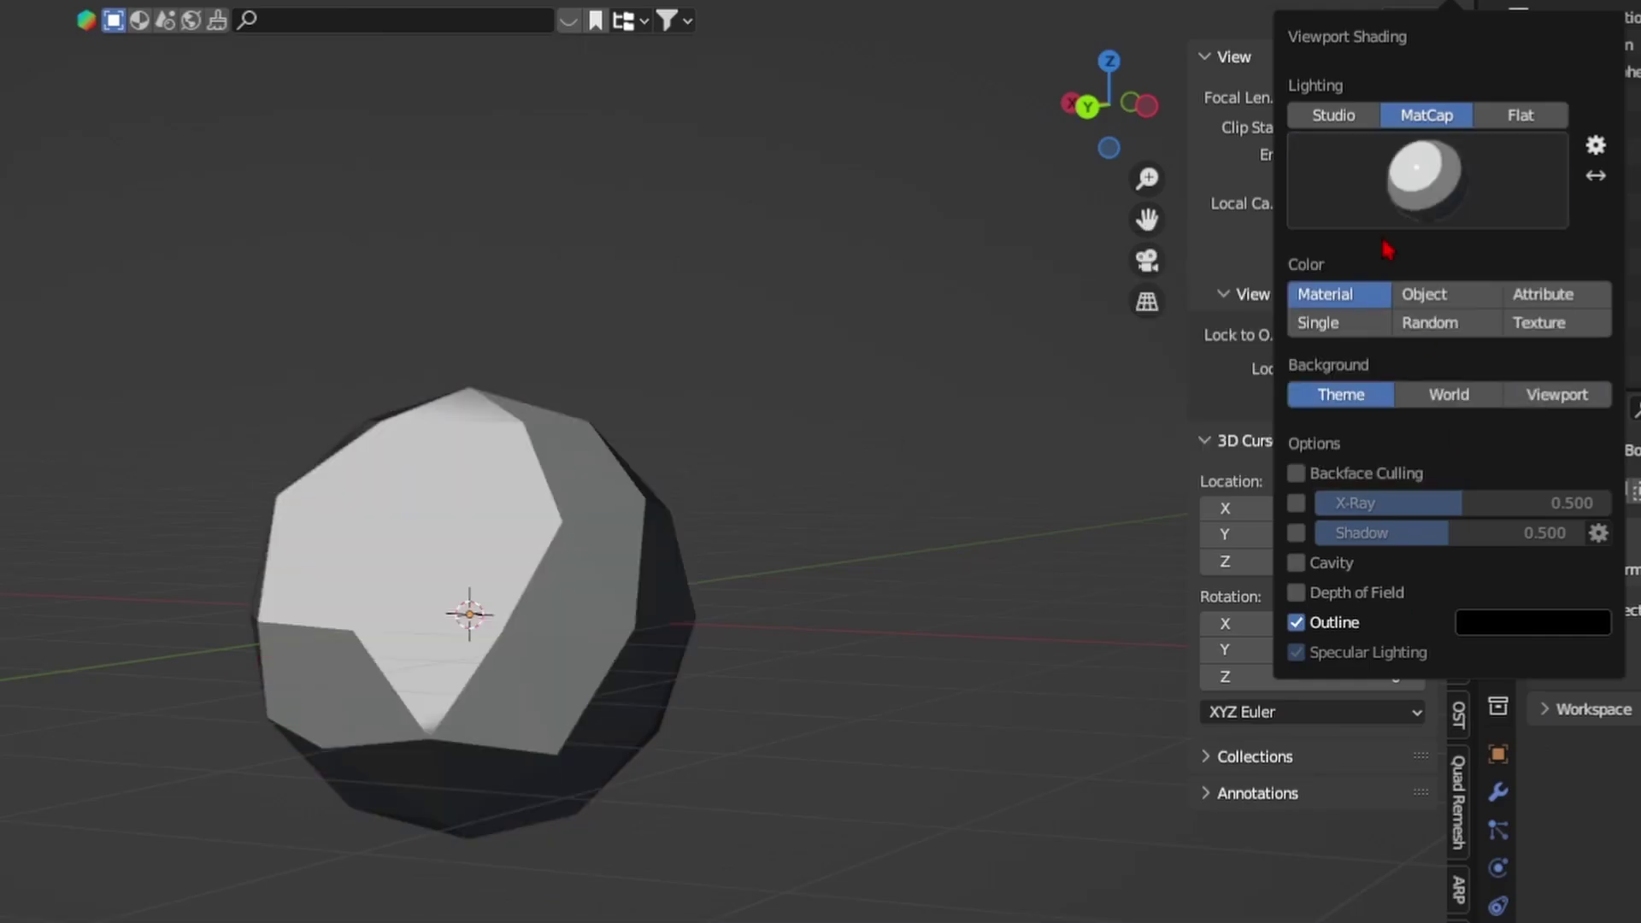
{"action": "left_click", "coordinate": [1383, 205]}
{"action": "left_click", "coordinate": [1444, 375]}
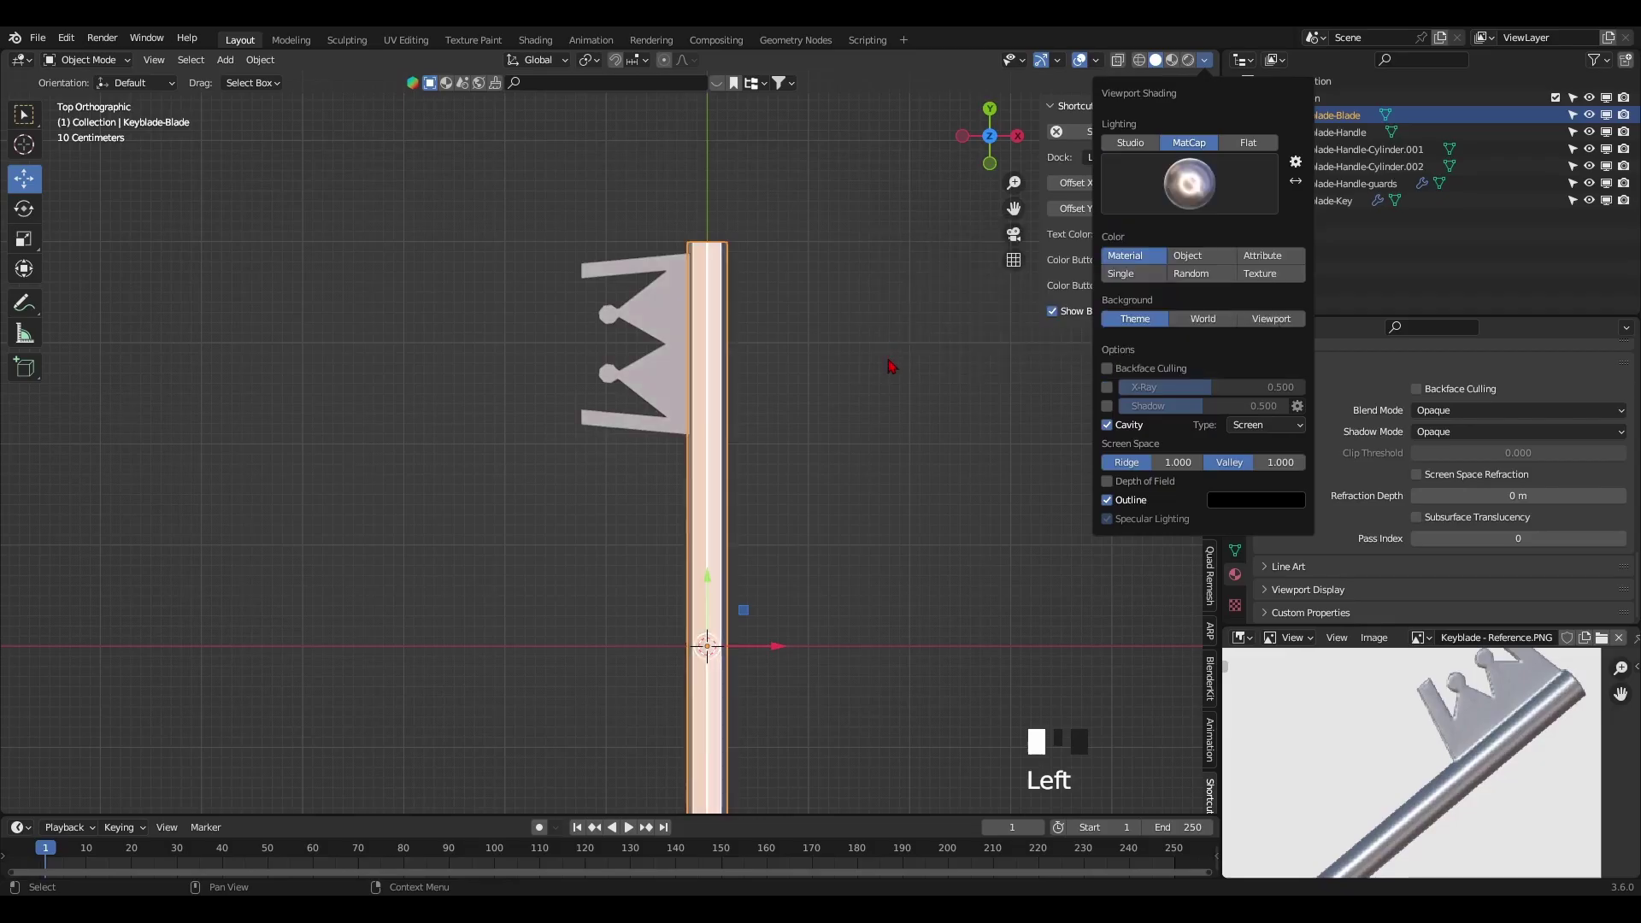
- Set Keyblade-Handle-guards' viewport display colour to yellow
{"action": "left_click", "coordinate": [871, 498]}
{"action": "mouse_move", "coordinate": [872, 498]}
{"action": "middle_mouse_down", "text": "shift"}
{"action": "mouse_move", "coordinate": [834, 611]}
{"action": "mouse_move", "coordinate": [835, 355]}
{"action": "middle_mouse_up", "text": "shift"}
{"action": "scroll", "coordinate": [835, 355], "scroll_direction": "up", "scroll_amount": 4}
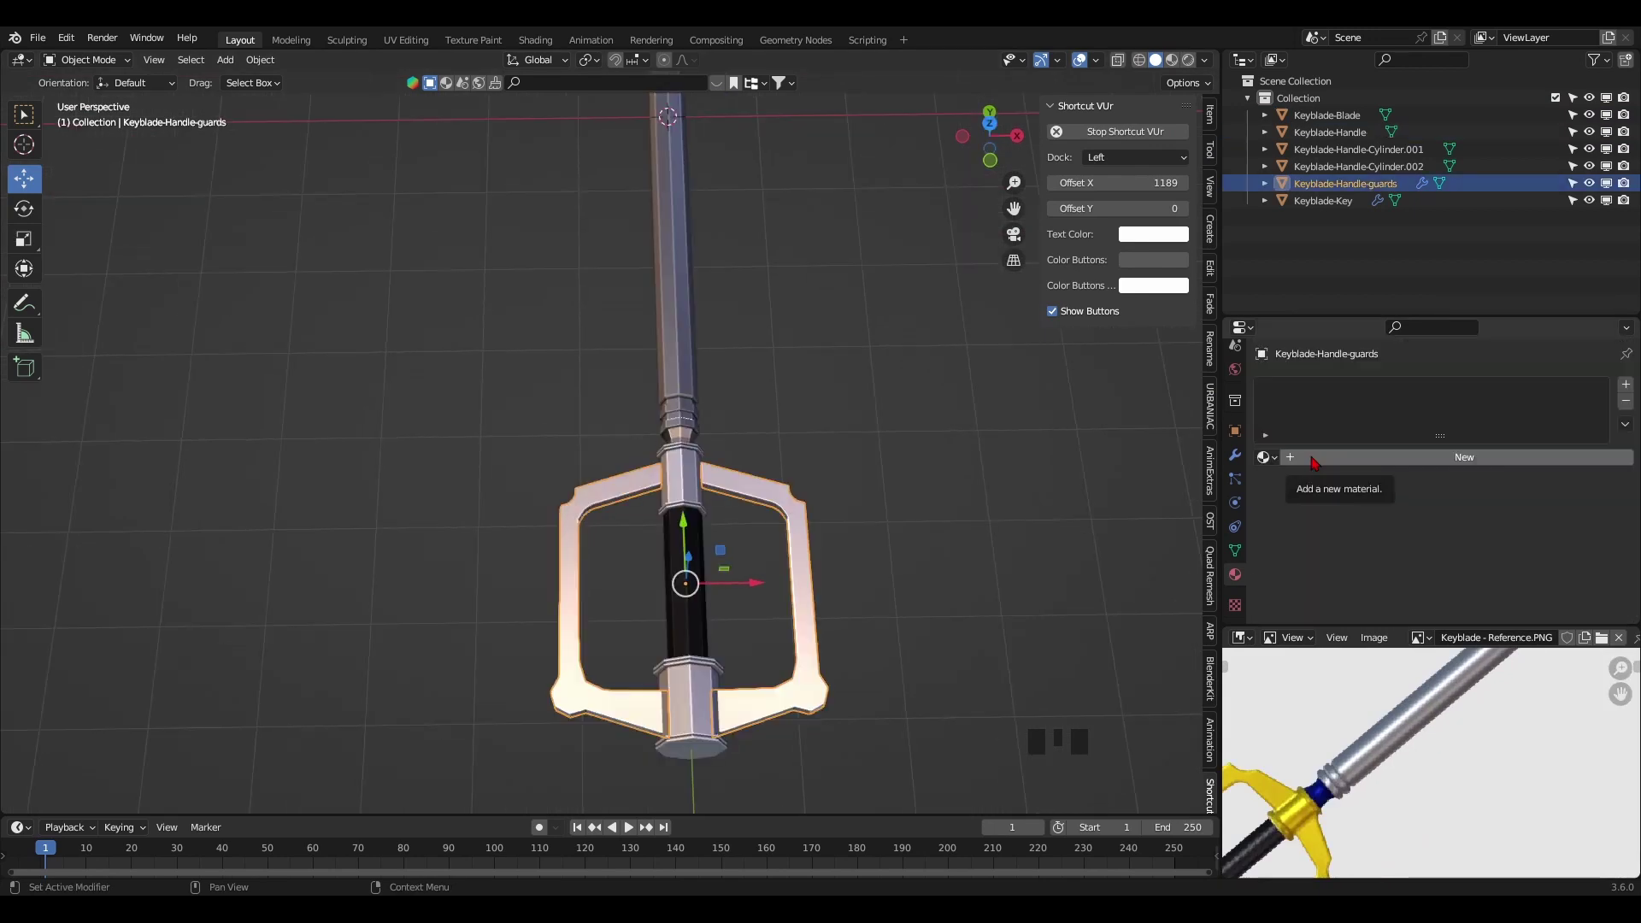
{"action": "scroll", "coordinate": [1289, 458], "scroll_direction": "down", "scroll_amount": 5}
{"action": "left_click", "coordinate": [1506, 547]}
{"action": "left_click_drag", "start_coordinate": [989, 134], "coordinate": [1017, 149]}
- Select Keyblade-Key from the top view and orbit out to see the whole keyblade
{"action": "key", "text": "grave"}
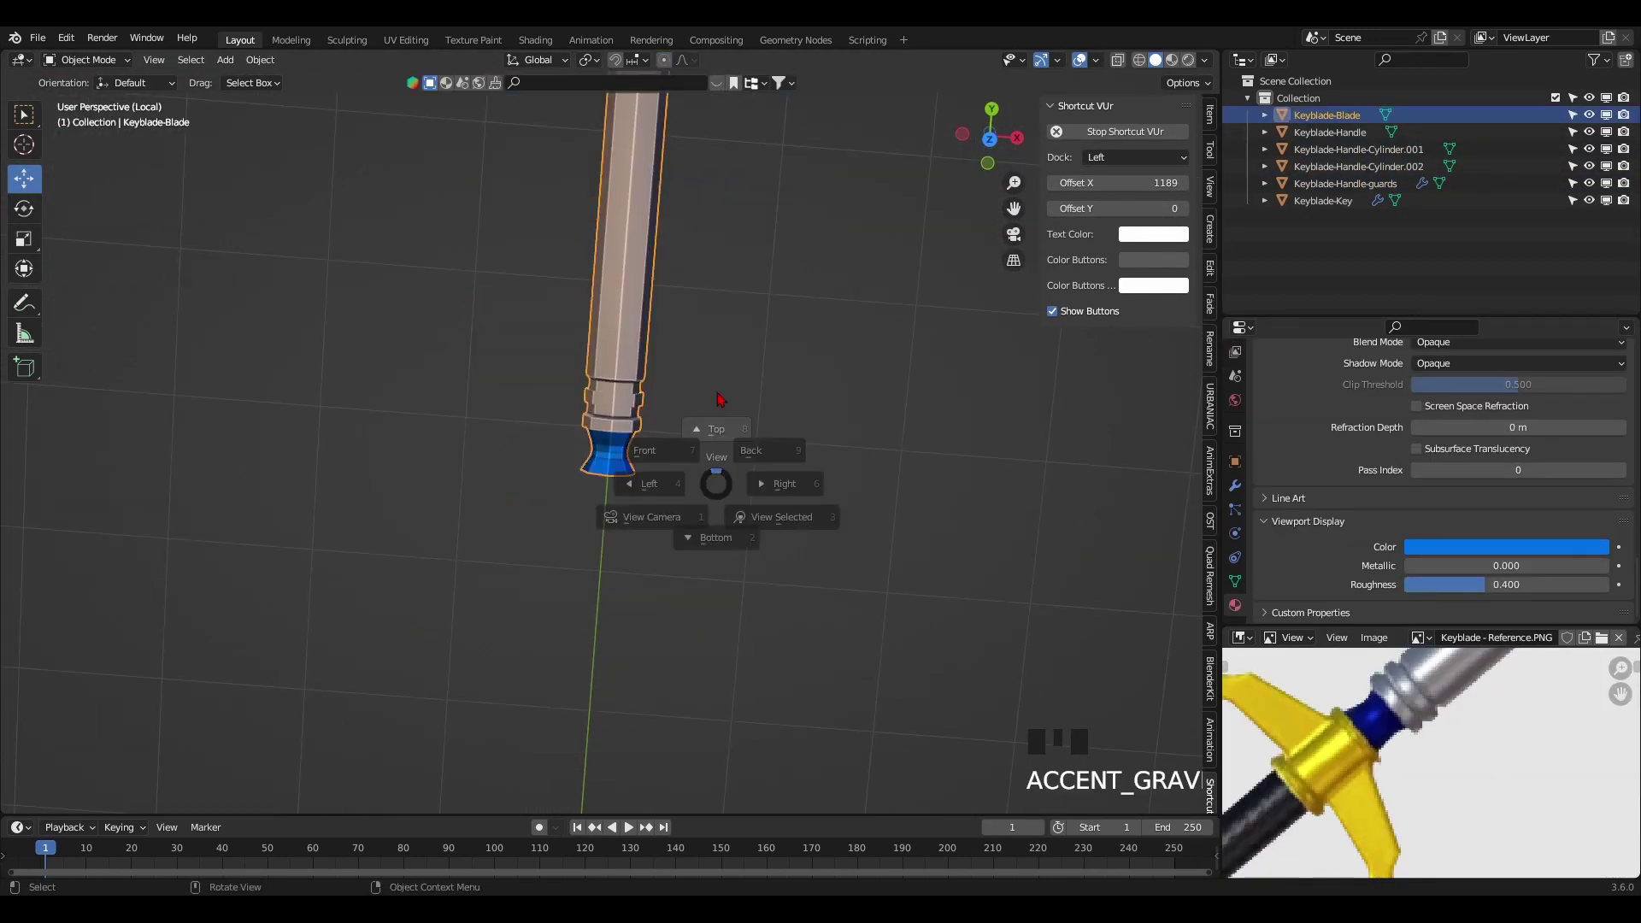
{"action": "middle_click_drag", "start_coordinate": [696, 478], "coordinate": [649, 622], "text": "shift"}
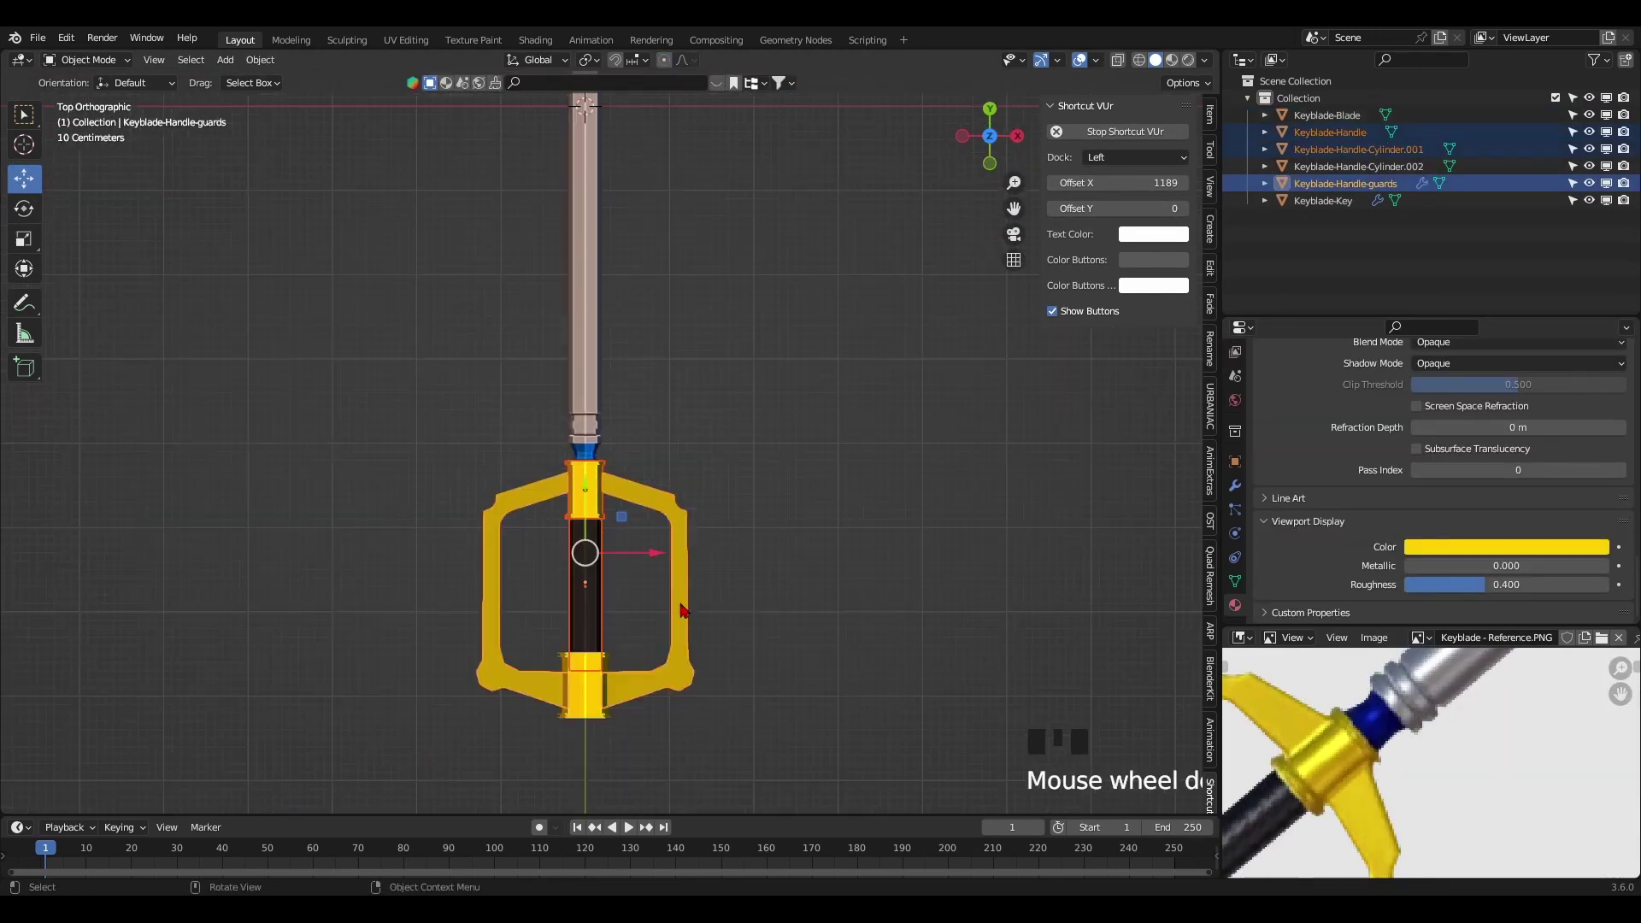
{"action": "left_click", "coordinate": [587, 513]}
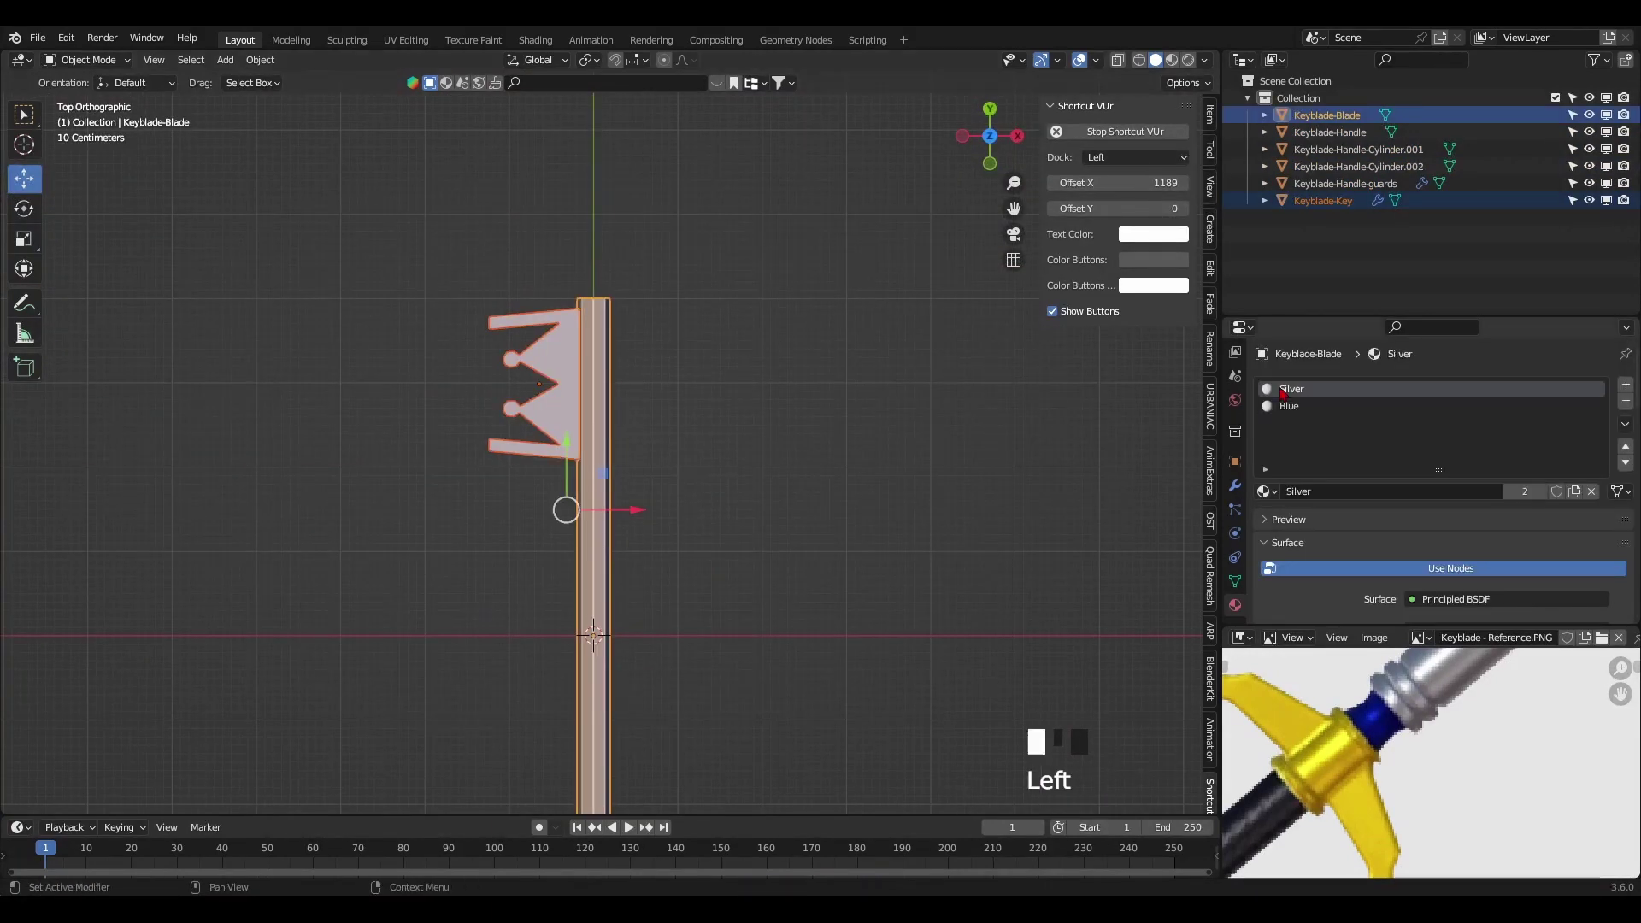
{"action": "middle_click_drag", "start_coordinate": [623, 505], "coordinate": [704, 560]}
{"action": "scroll", "coordinate": [704, 560], "scroll_direction": "up", "scroll_amount": 2}
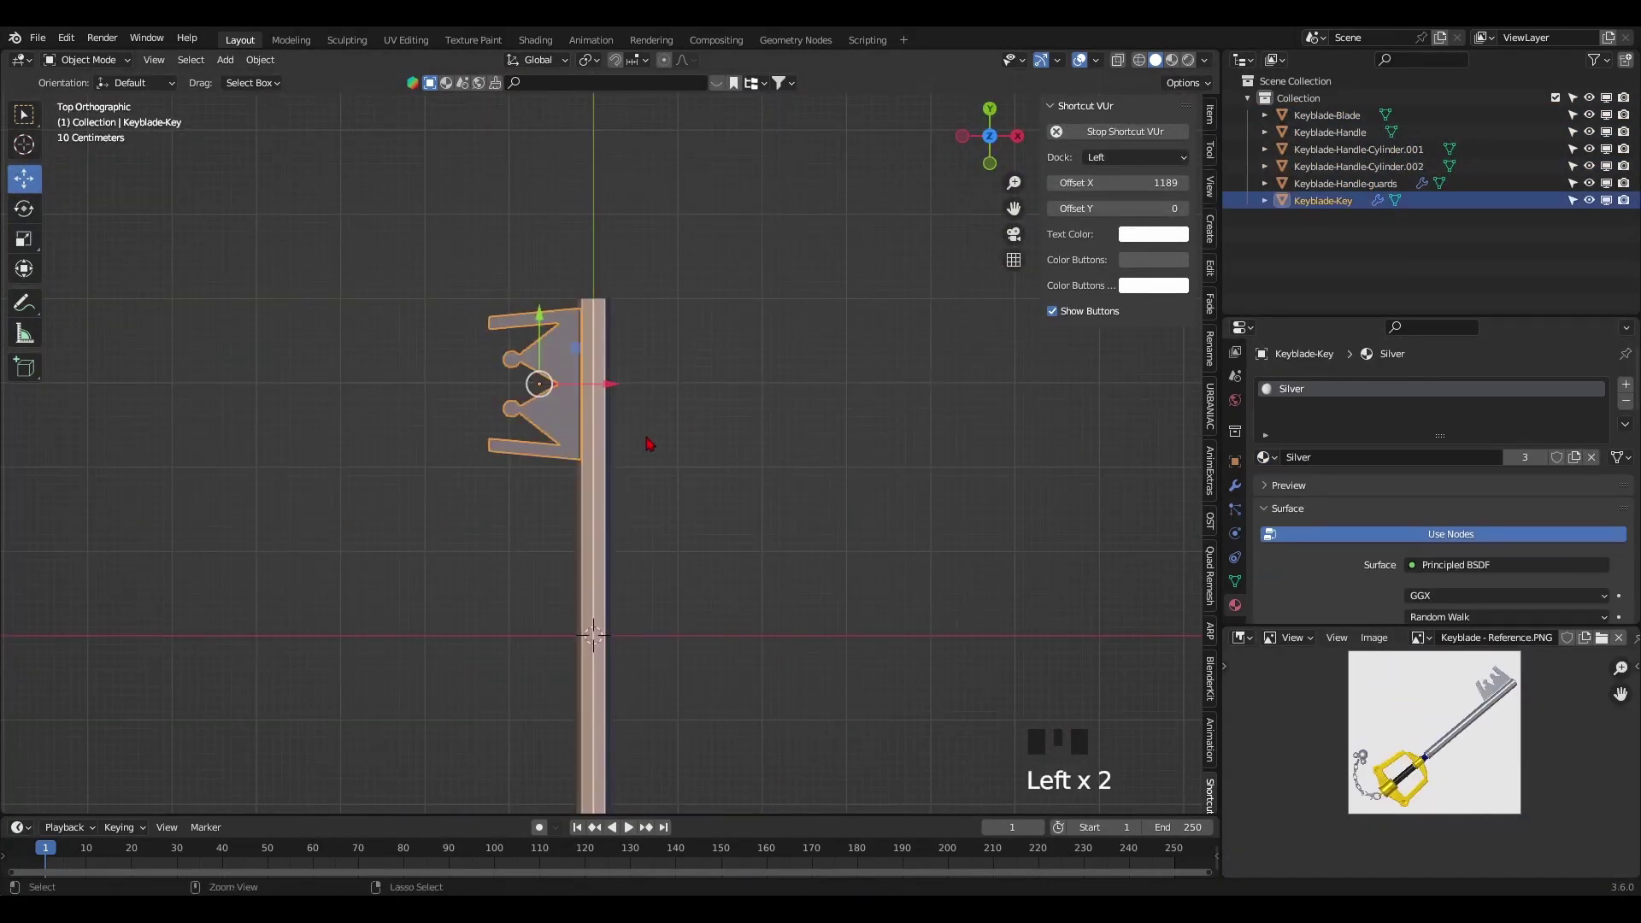
- Subdivide the key teeth one level with Ctrl+1 and crease their selected edges
{"action": "key", "text": "ctrl+1"}
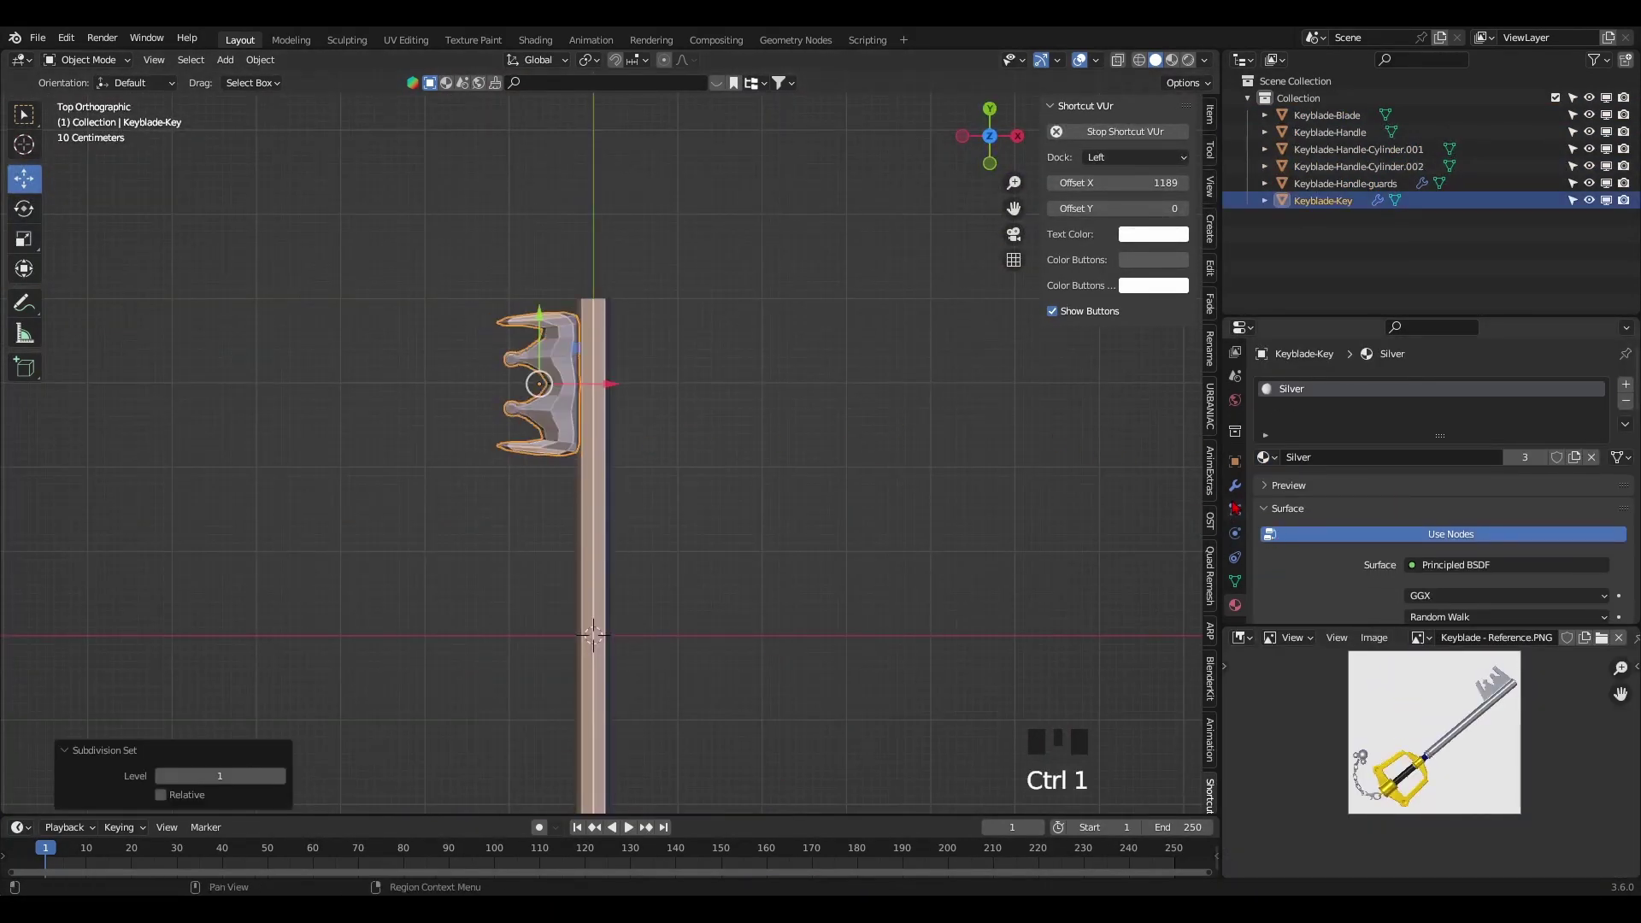
{"action": "left_click", "coordinate": [1235, 486]}
{"action": "scroll", "coordinate": [1365, 549], "scroll_direction": "down", "scroll_amount": 2}
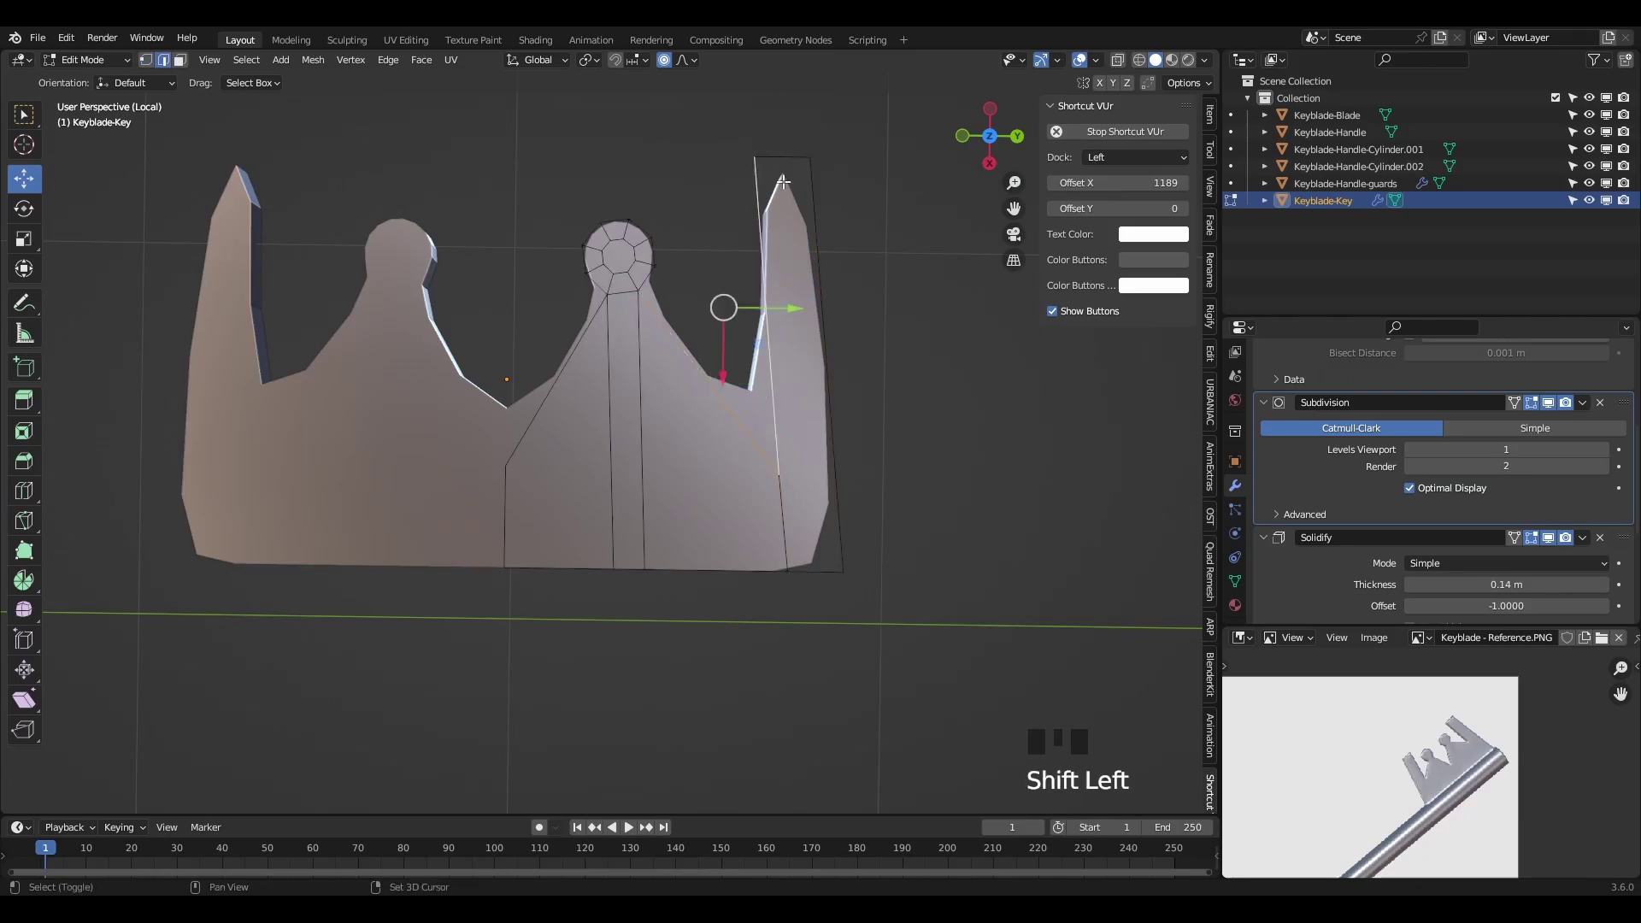
{"action": "key", "text": "shift+e"}
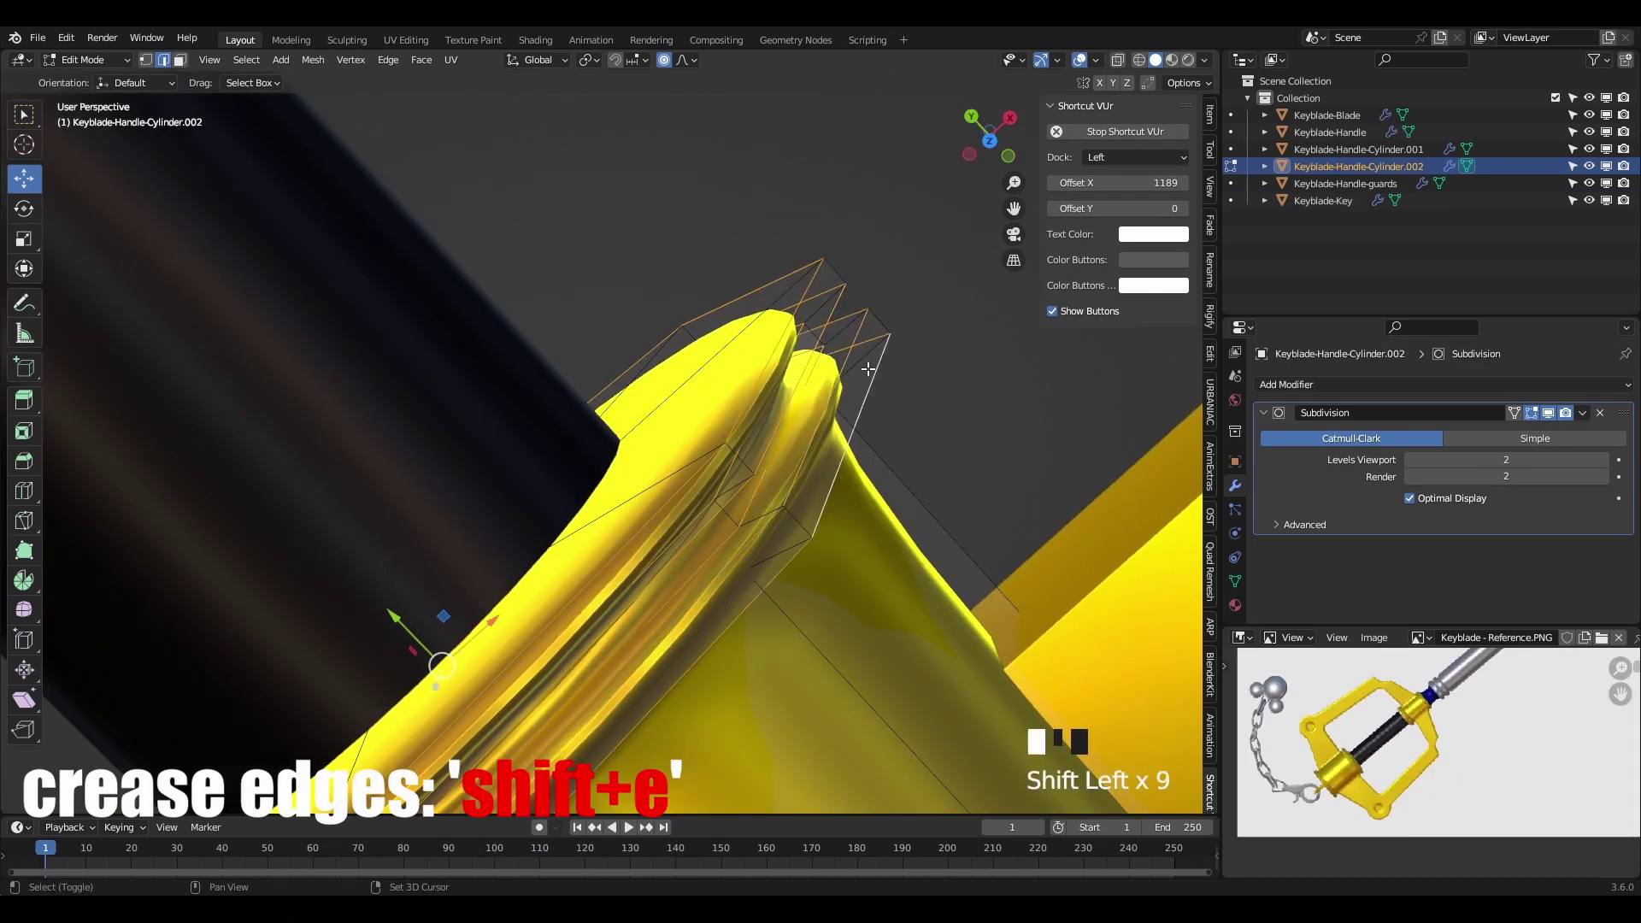
- Select three ring edge loops on Handle-Cylinder.002 and crease them fully to 1
{"action": "middle_click_drag", "start_coordinate": [868, 368], "coordinate": [872, 513]}
{"action": "left_click", "coordinate": [367, 401], "text": "shift"}
{"action": "left_click", "coordinate": [350, 380], "text": "shift"}
{"action": "left_click", "coordinate": [338, 359], "text": "shift"}
{"action": "key", "text": "shift+e"}
{"action": "left_click", "coordinate": [1029, 573]}
{"action": "middle_click_drag", "start_coordinate": [1030, 573], "coordinate": [743, 615]}
{"action": "key", "text": "shift+e"}
- Return to object mode and isolate the new Bézier curve in front view
{"action": "key", "text": "Tab"}
{"action": "key", "text": "grave"}
{"action": "scroll", "coordinate": [689, 469], "scroll_direction": "down", "scroll_amount": 4}
{"action": "key", "text": "slash"}
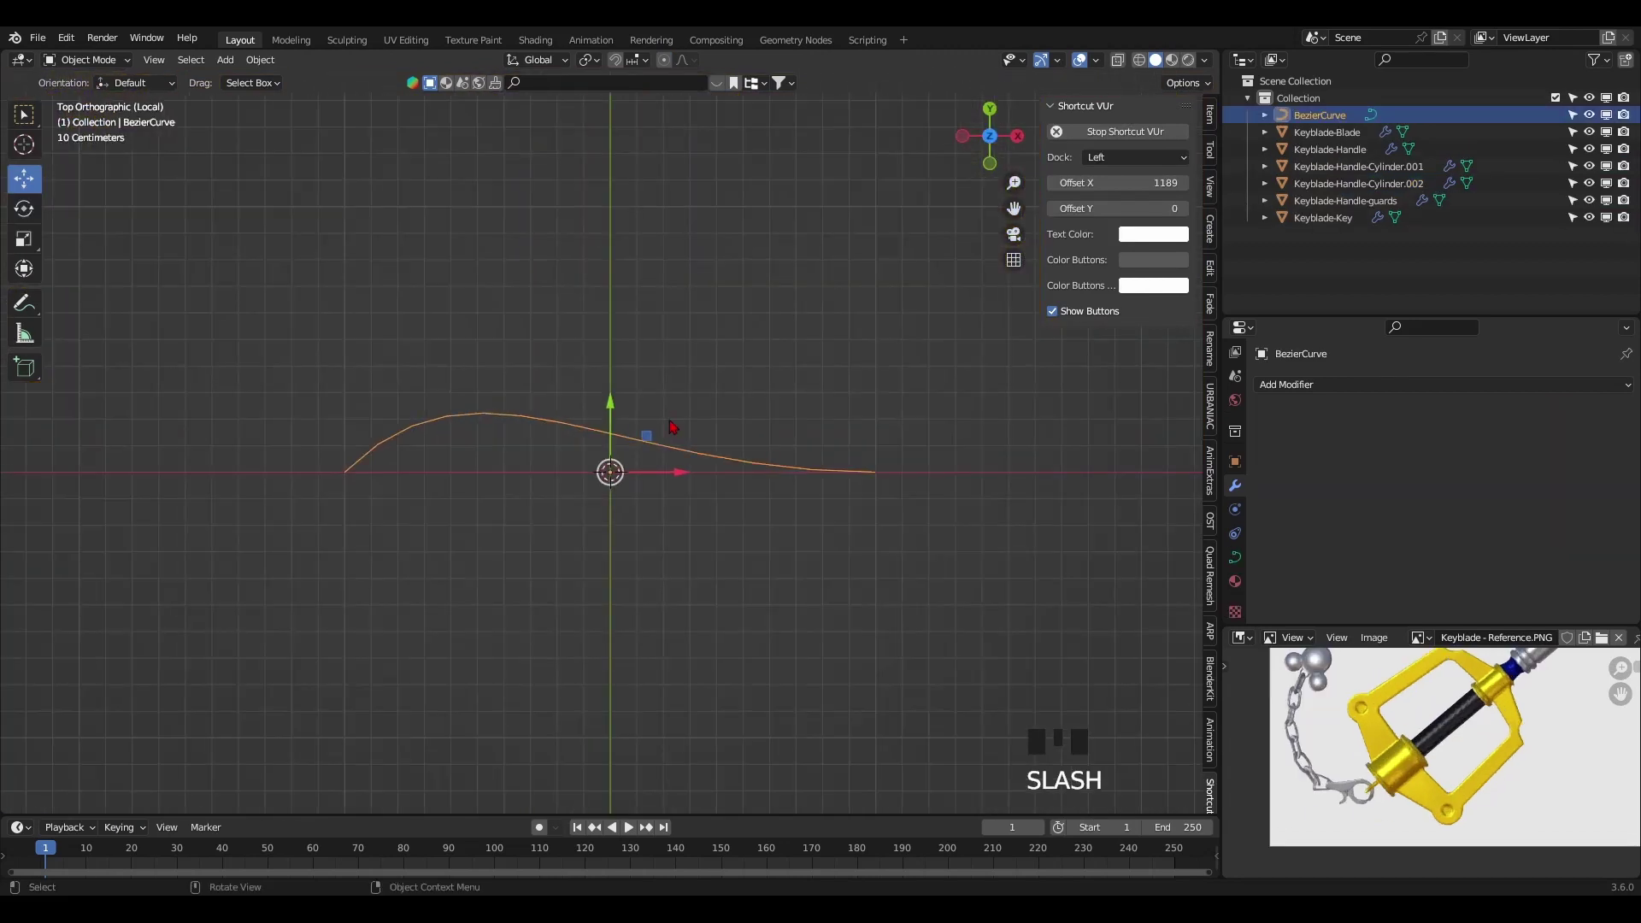
- Delete and extrude curve points, then scale them to 0 on X to line them up
{"action": "key", "text": "Tab"}
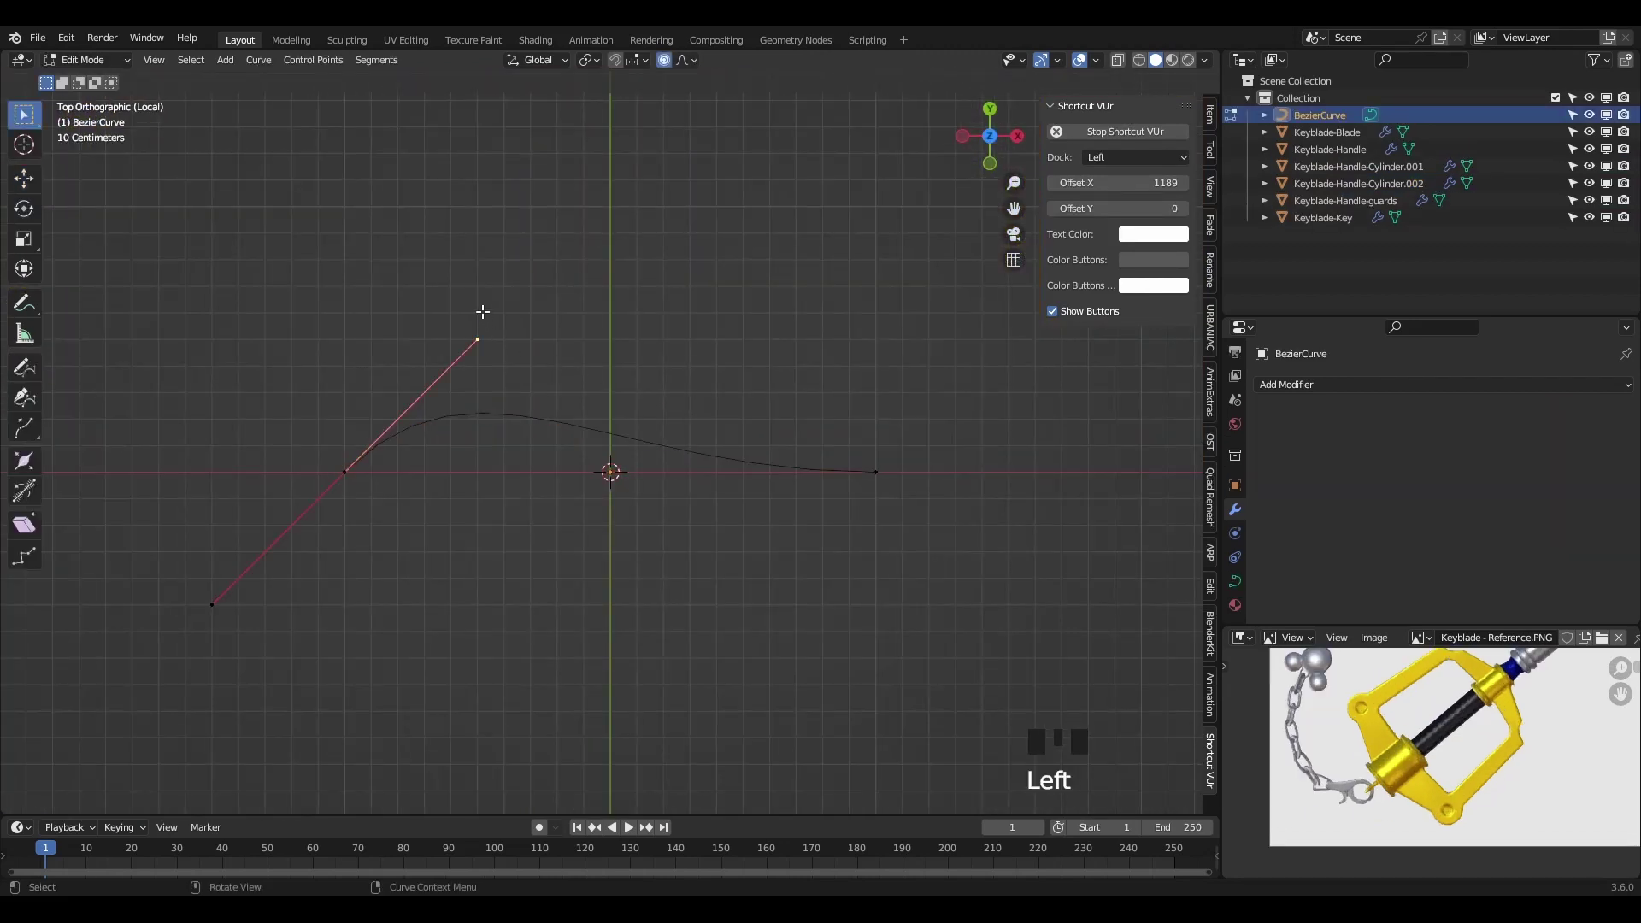
{"action": "key", "text": "x"}
{"action": "left_click", "coordinate": [436, 564]}
{"action": "key", "text": "e"}
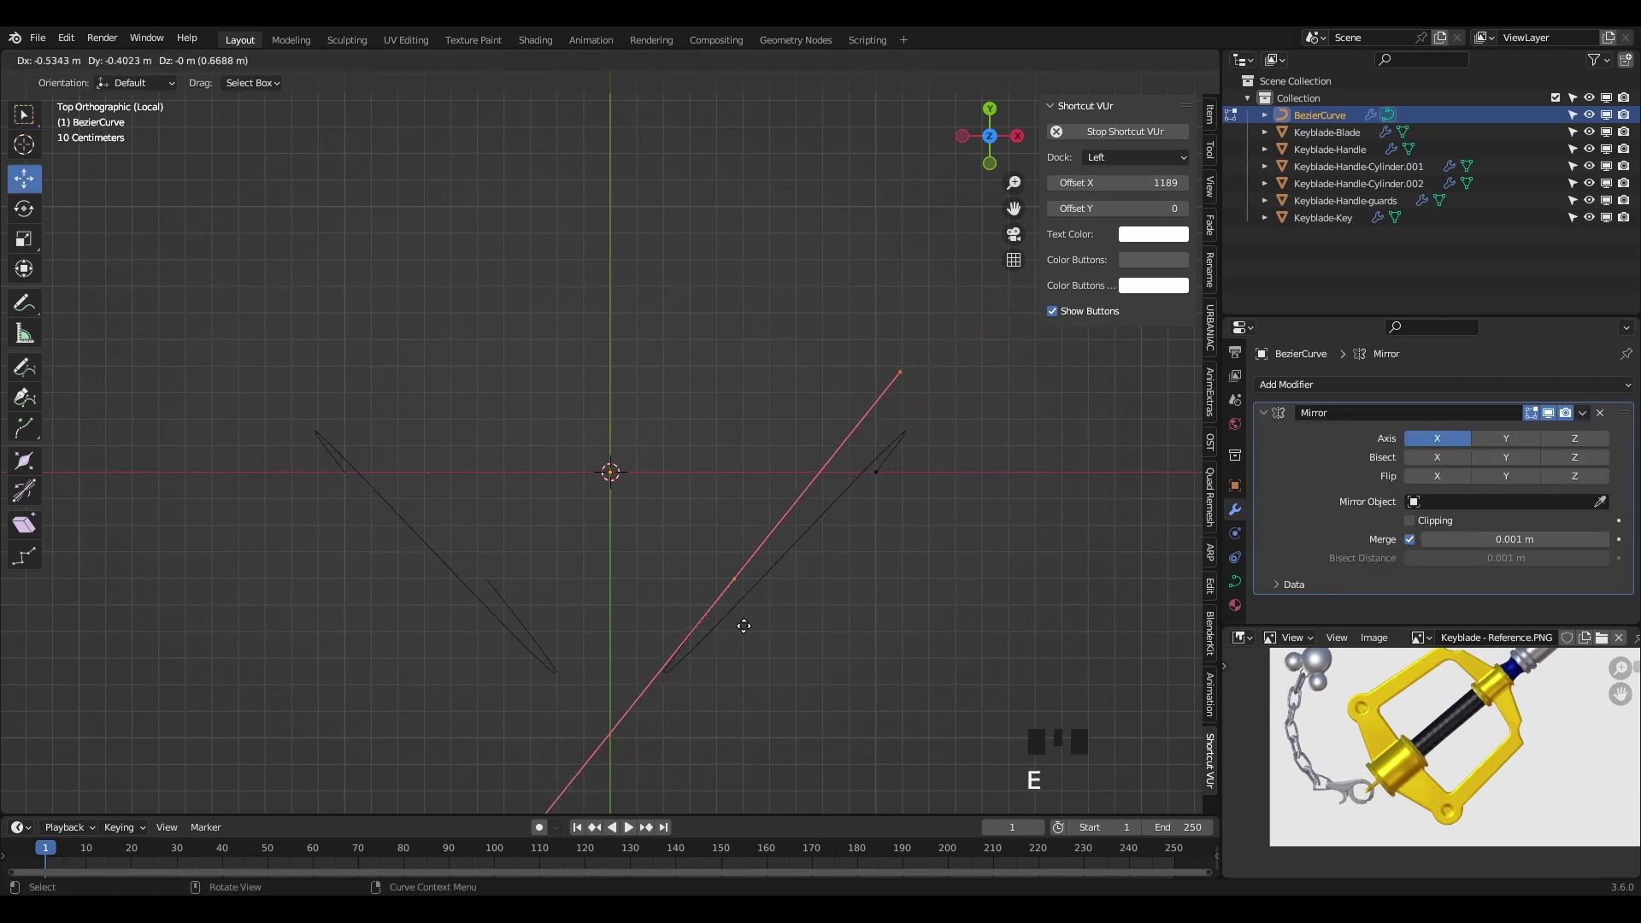
{"action": "left_click", "coordinate": [743, 625]}
{"action": "key", "text": "s"}
{"action": "left_click", "coordinate": [703, 586]}
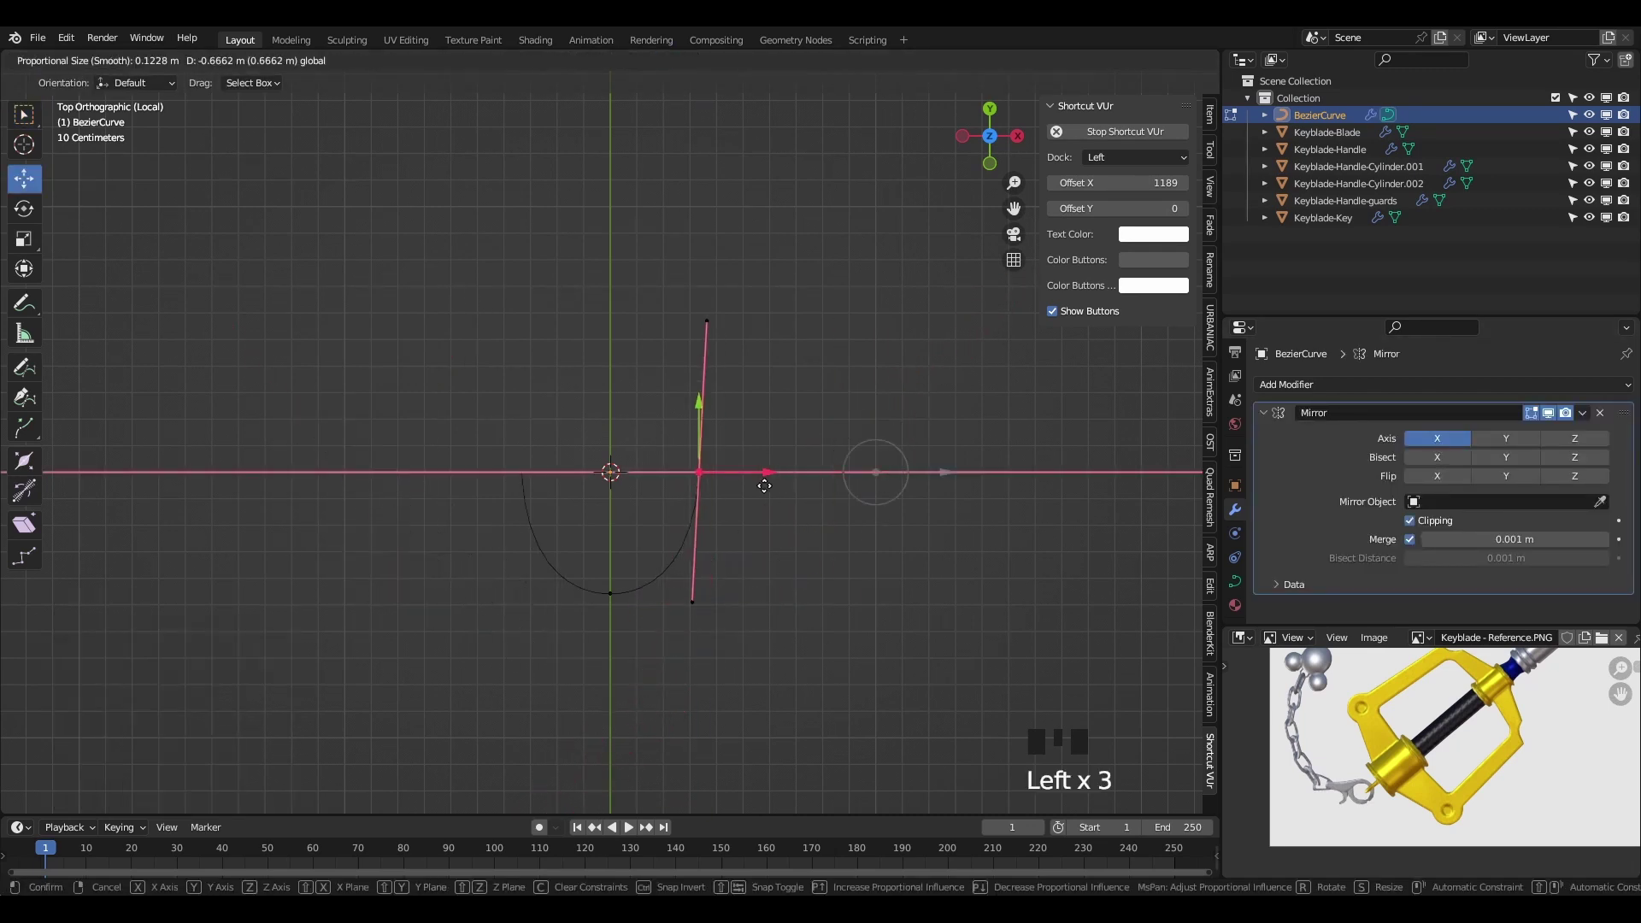
{"action": "key", "text": "s"}
{"action": "key", "text": "x"}
{"action": "key", "text": "0"}
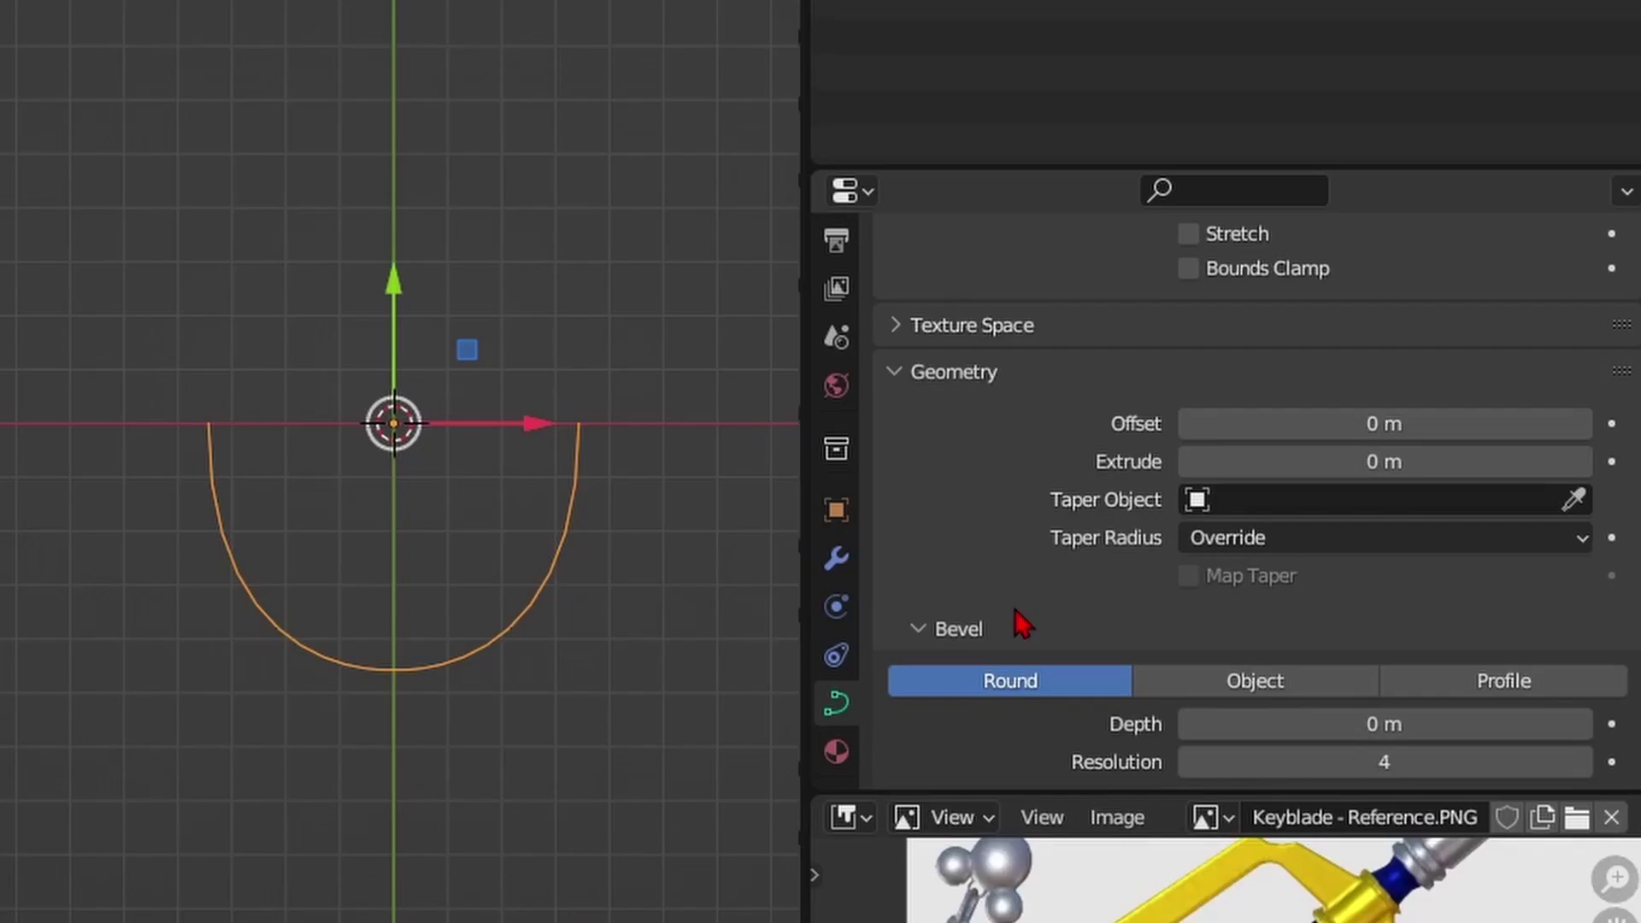
- Give the curve a 0.046 m bevel depth and convert it to a mesh
{"action": "scroll", "coordinate": [1022, 623], "scroll_direction": "down", "scroll_amount": 3}
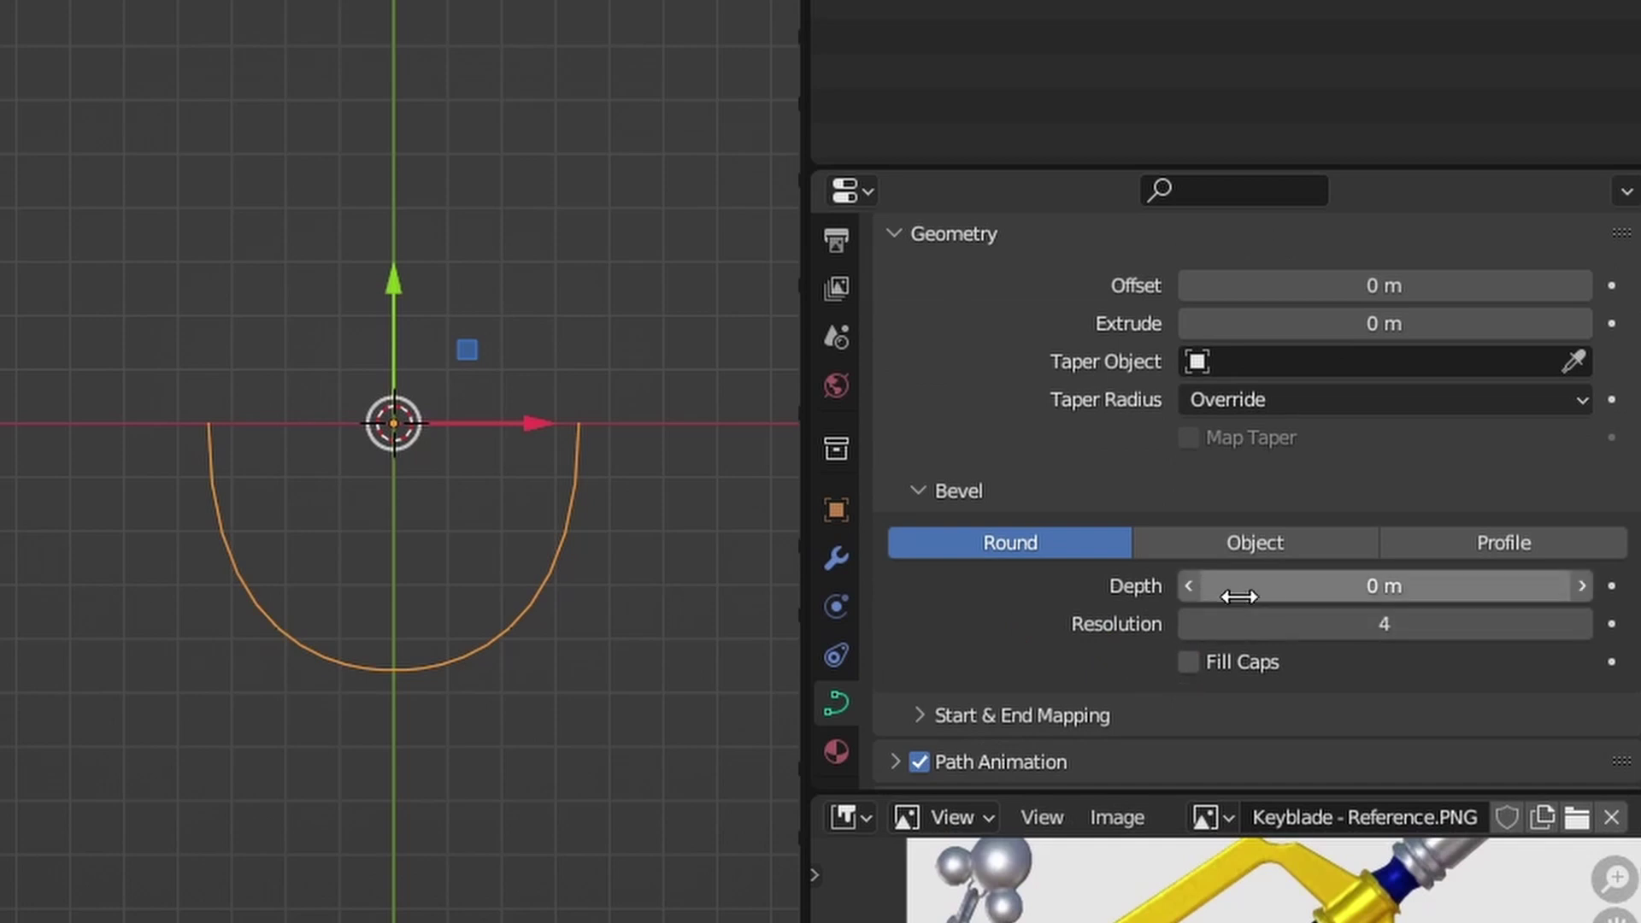
{"action": "left_click_drag", "start_coordinate": [1256, 586], "coordinate": [1380, 587]}
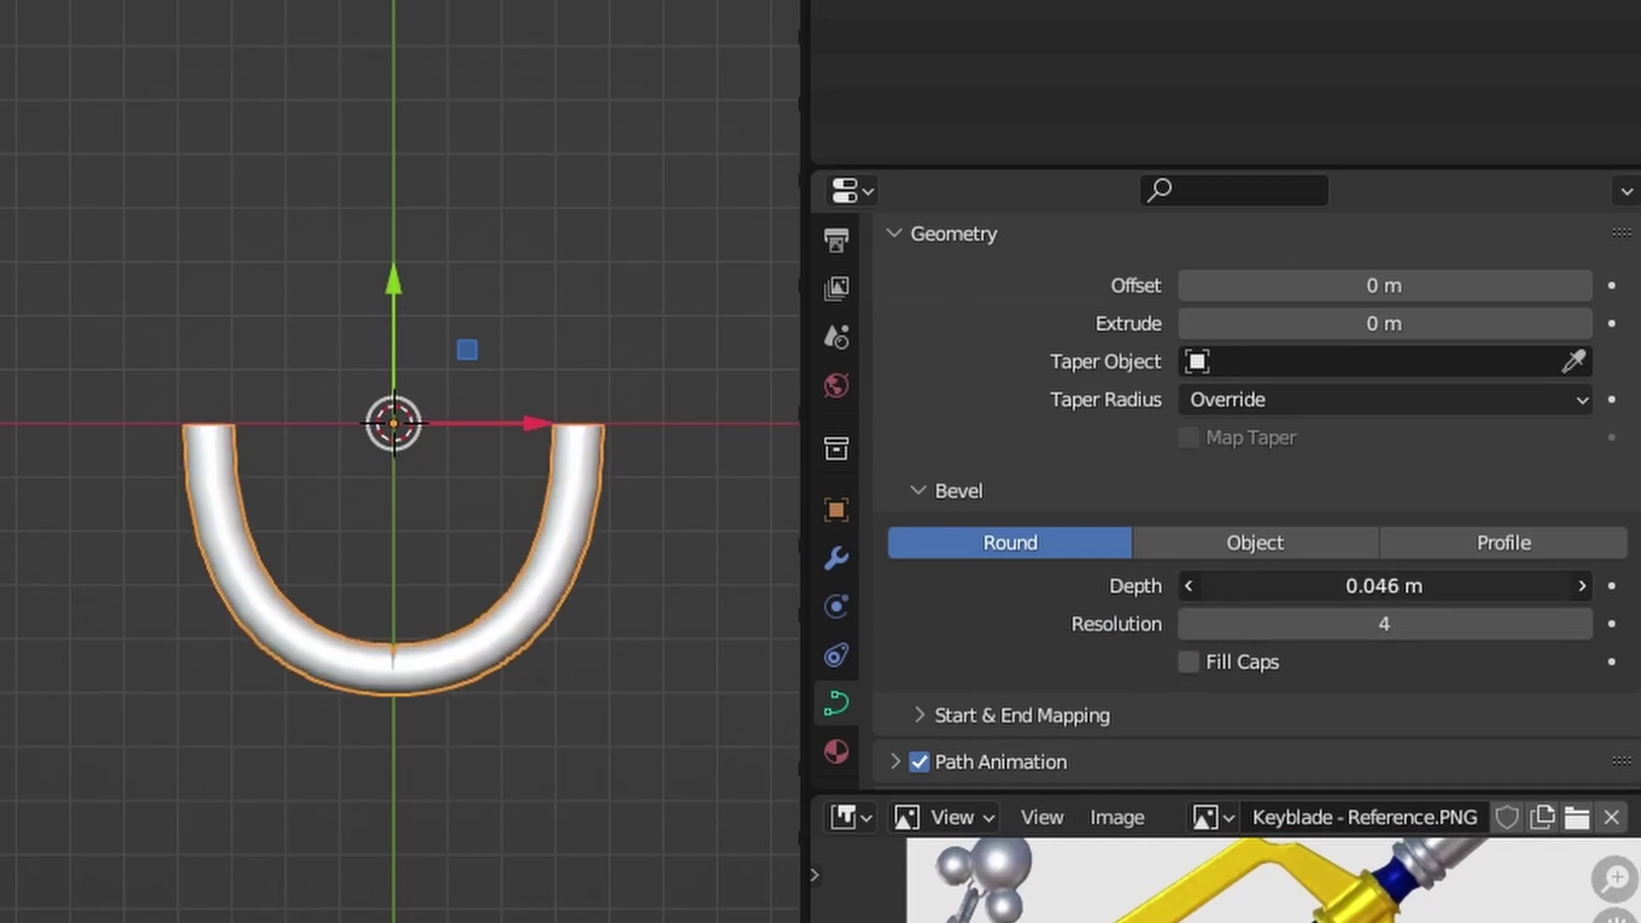
{"action": "right_click", "coordinate": [757, 419]}
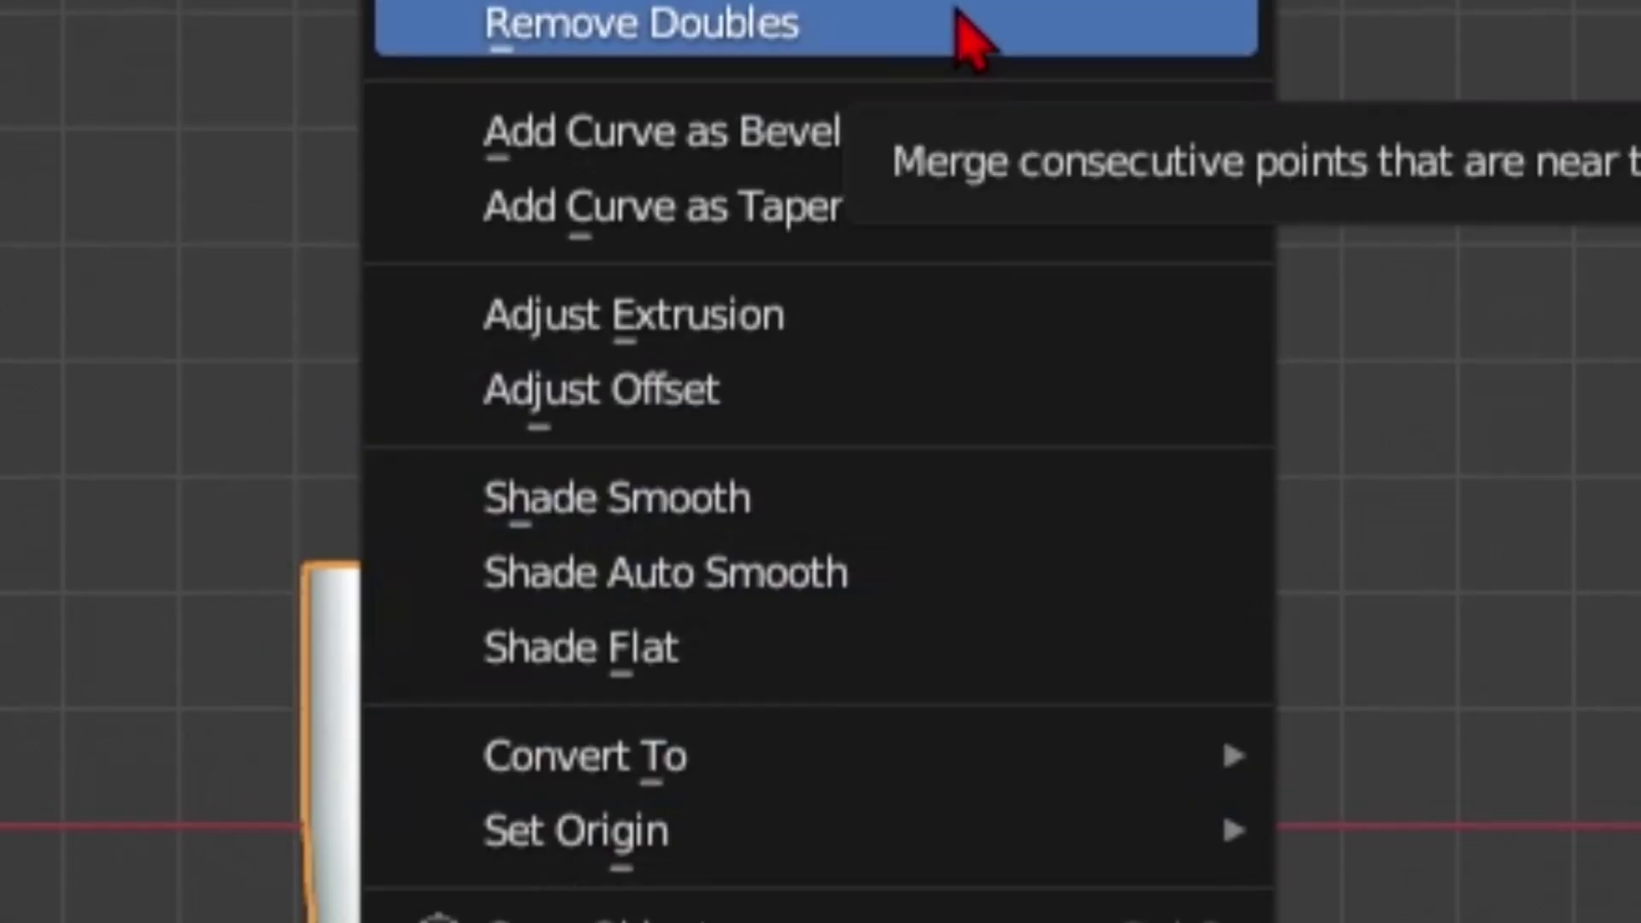
{"action": "mouse_move", "coordinate": [803, 765]}
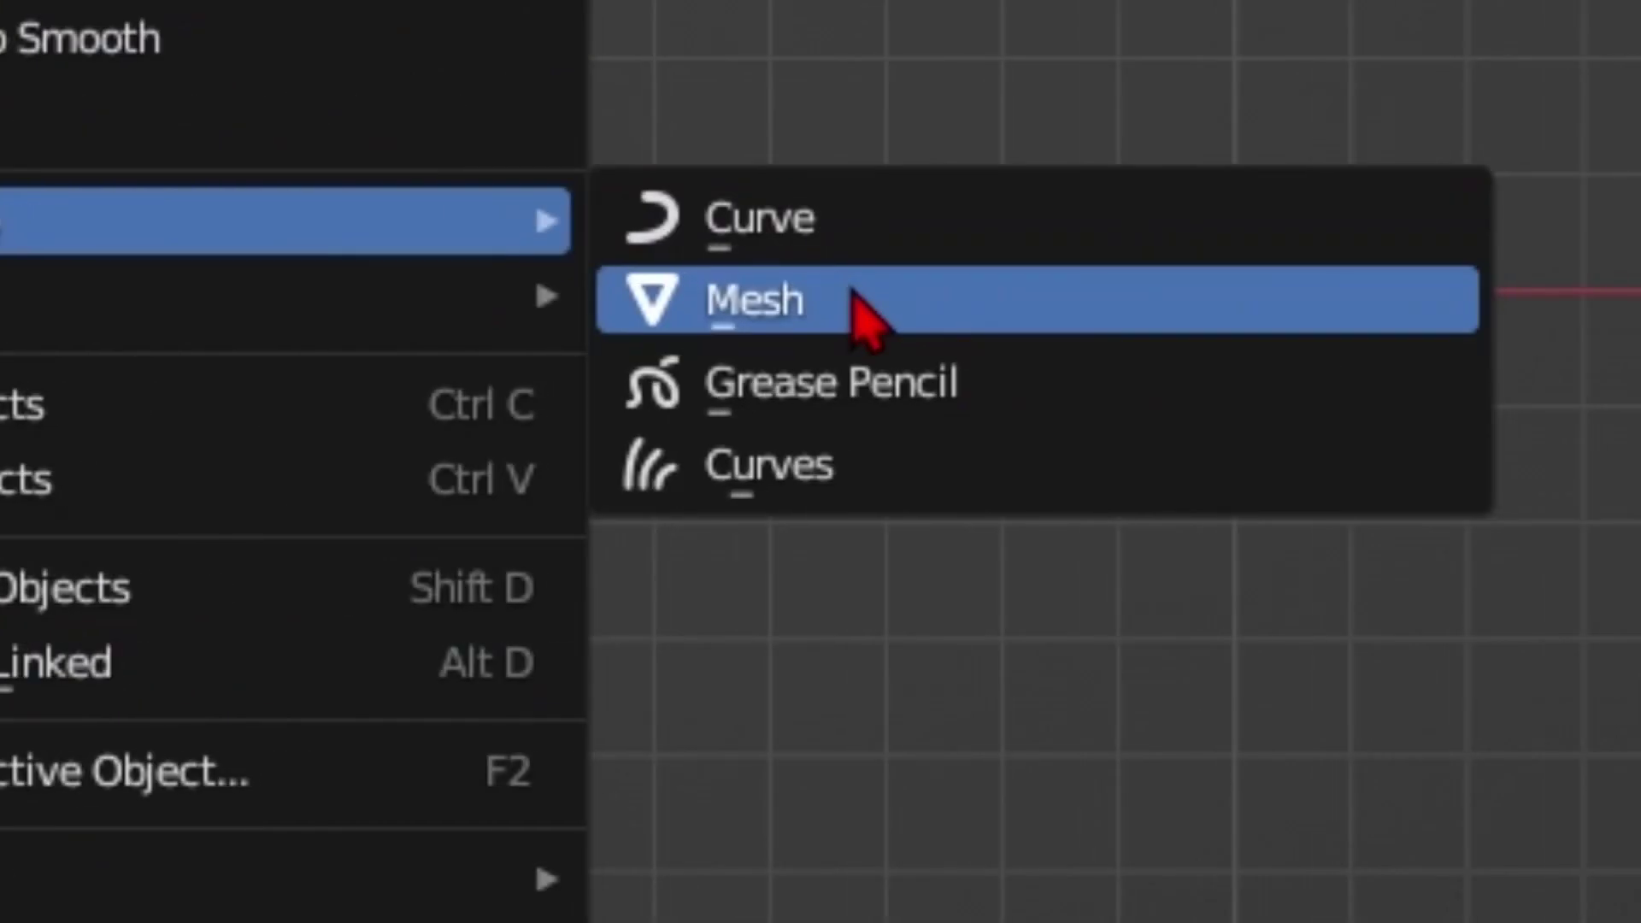
{"action": "left_click", "coordinate": [853, 295]}
{"action": "key", "text": "Tab"}
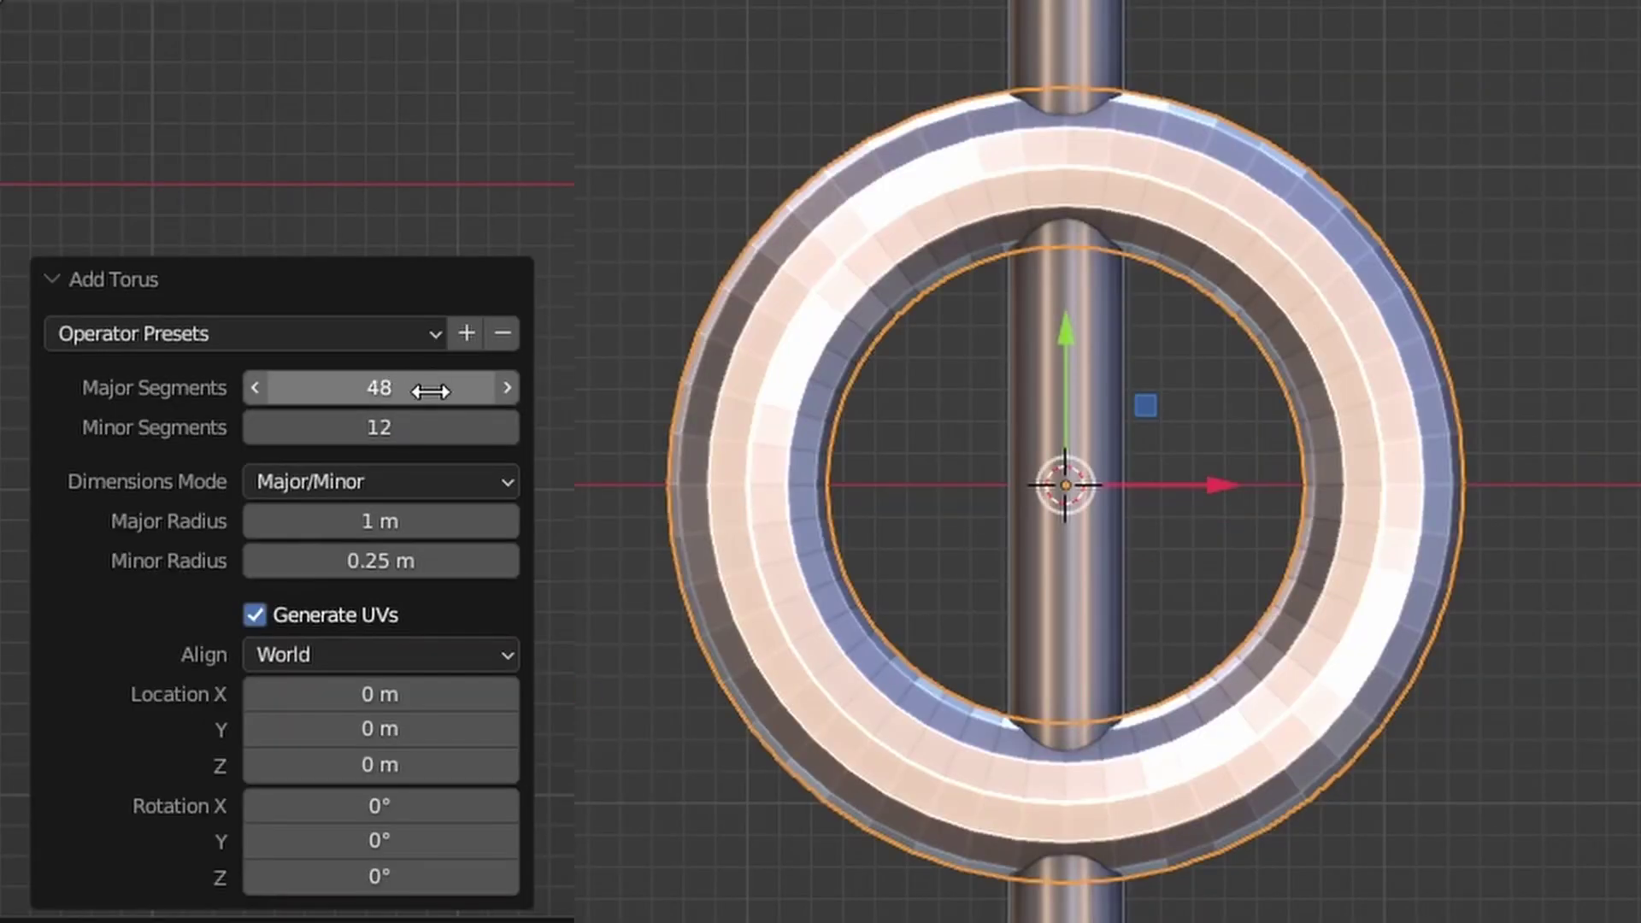
- Reduce the torus to 4 segments, loop-cut it, delete the left half and fill the open ends
{"action": "left_click_drag", "start_coordinate": [430, 390], "coordinate": [321, 427]}
{"action": "key", "text": "ctrl+r"}
{"action": "left_click", "coordinate": [535, 322]}
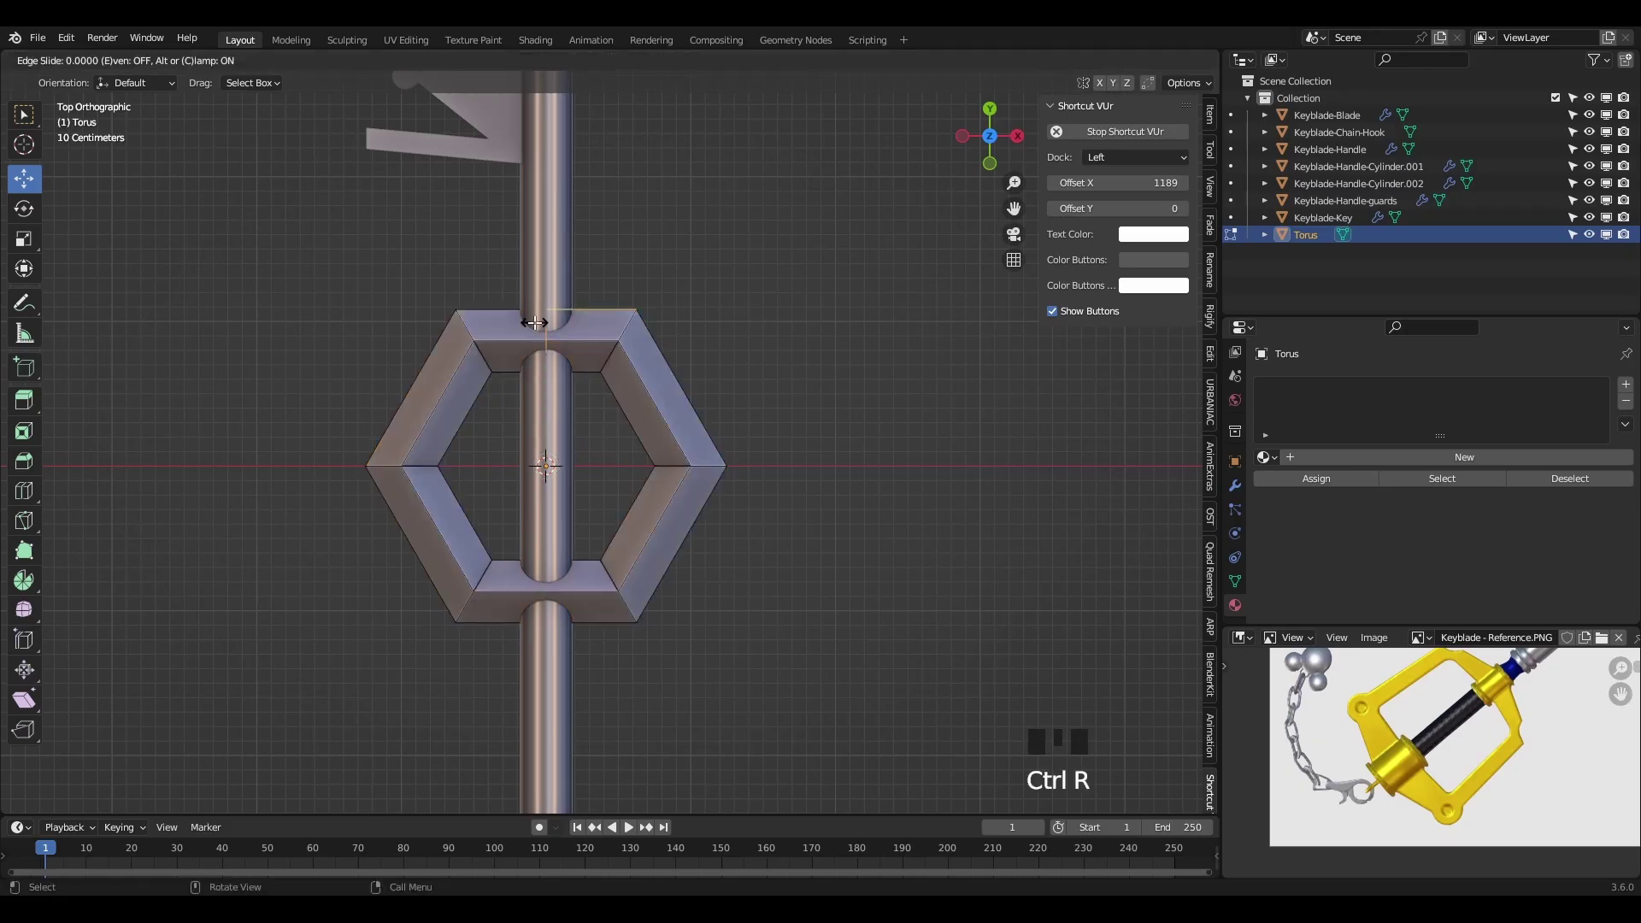
{"action": "left_click", "coordinate": [535, 322]}
{"action": "key", "text": "ctrl+r"}
{"action": "left_click", "coordinate": [547, 590]}
{"action": "key", "text": "x"}
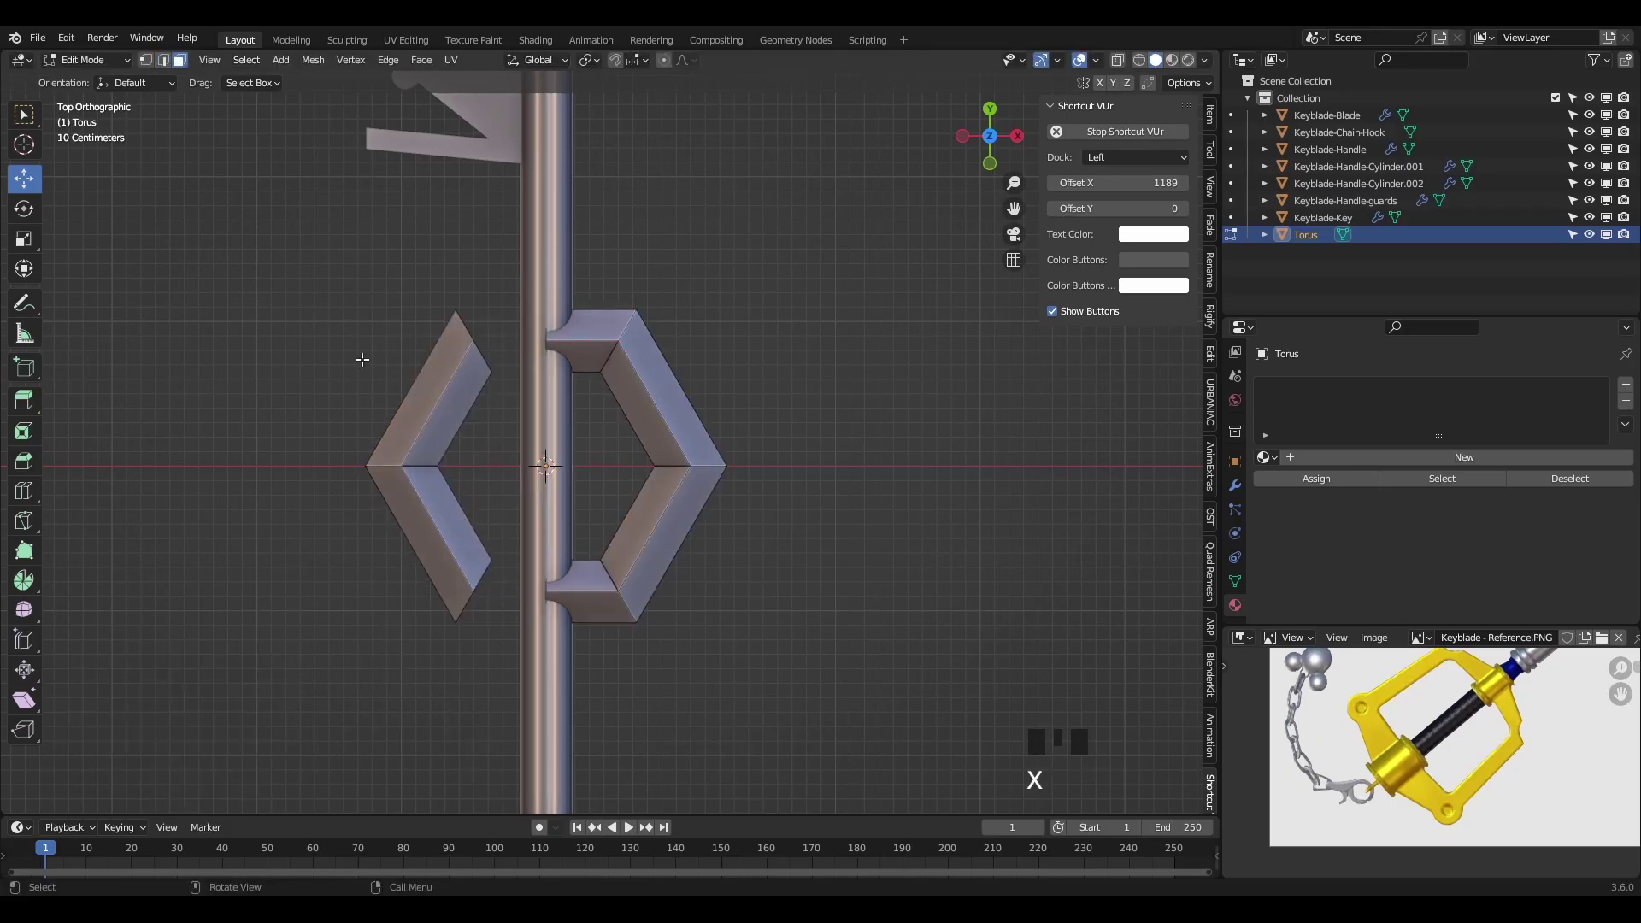
{"action": "key", "text": "f"}
{"action": "key", "text": "f"}
{"action": "key", "text": "Tab"}
- Add a Mirror modifier to the half hexagon and stretch the link outward along X
{"action": "key", "text": "slash"}
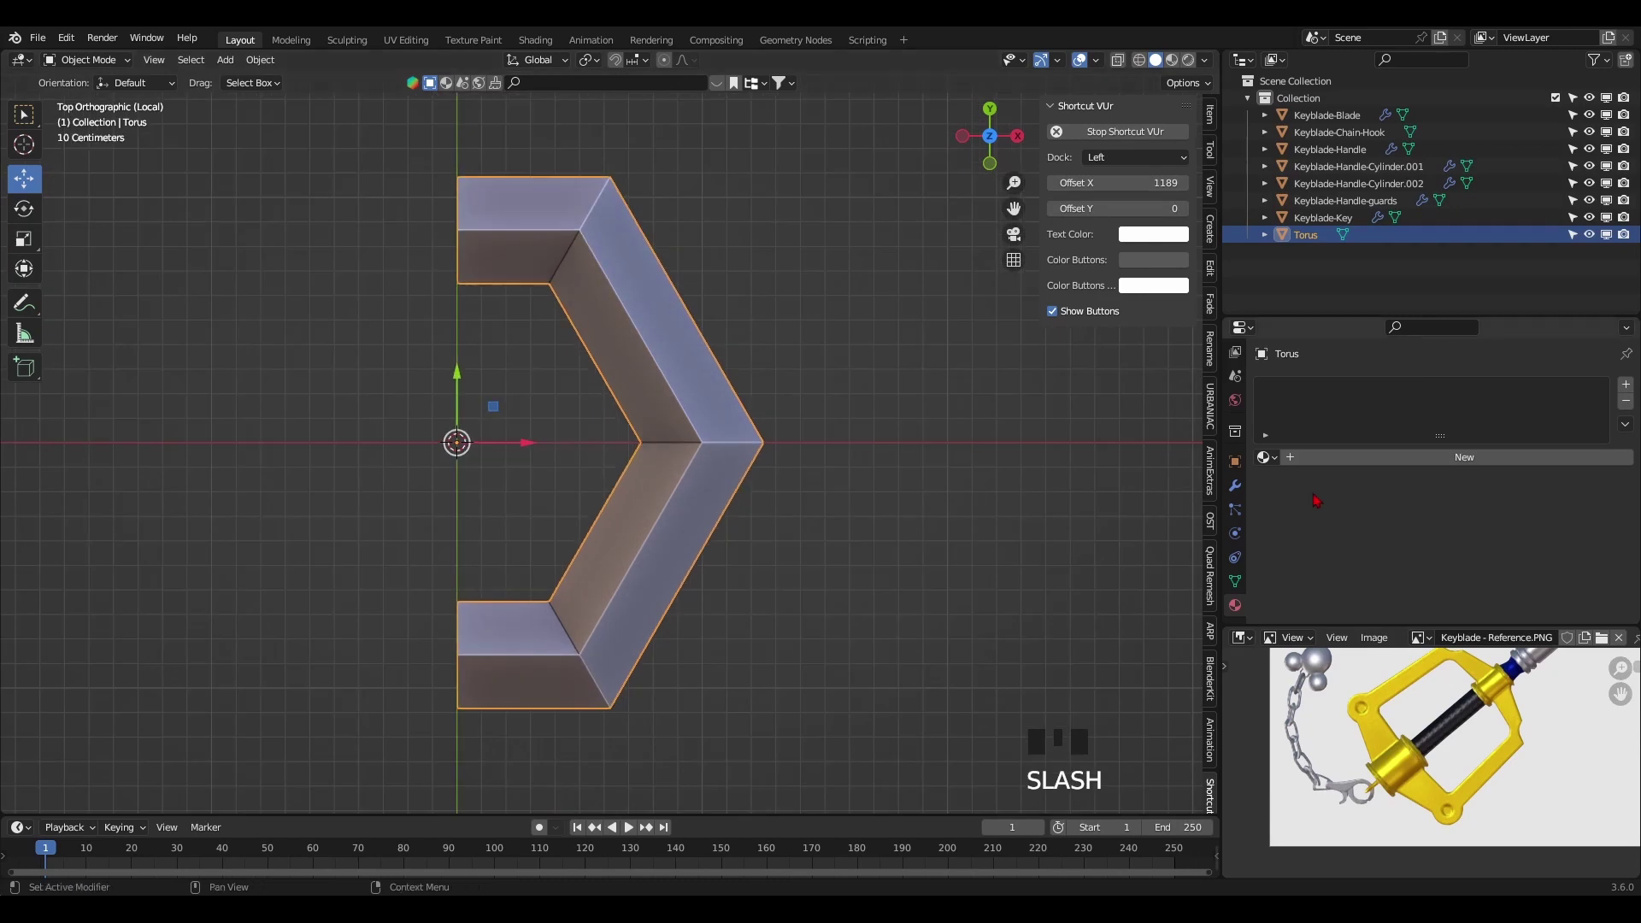
{"action": "left_click", "coordinate": [1235, 485]}
{"action": "left_click", "coordinate": [1444, 385]}
{"action": "left_click", "coordinate": [1308, 641]}
{"action": "key", "text": "Tab"}
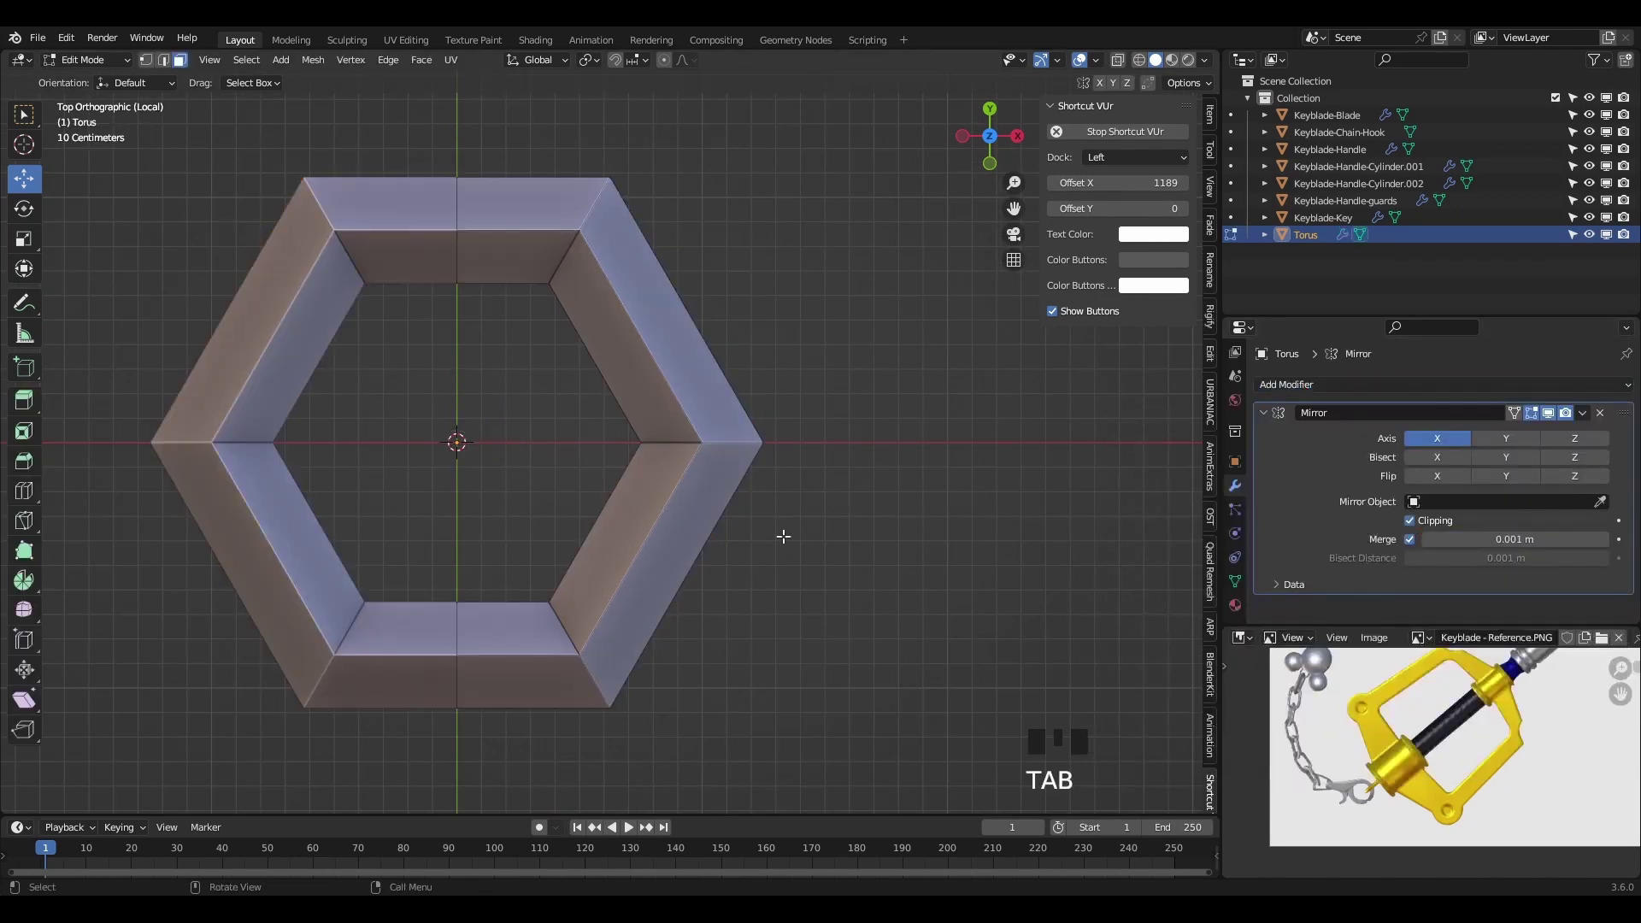
{"action": "left_click_drag", "start_coordinate": [630, 443], "coordinate": [674, 444]}
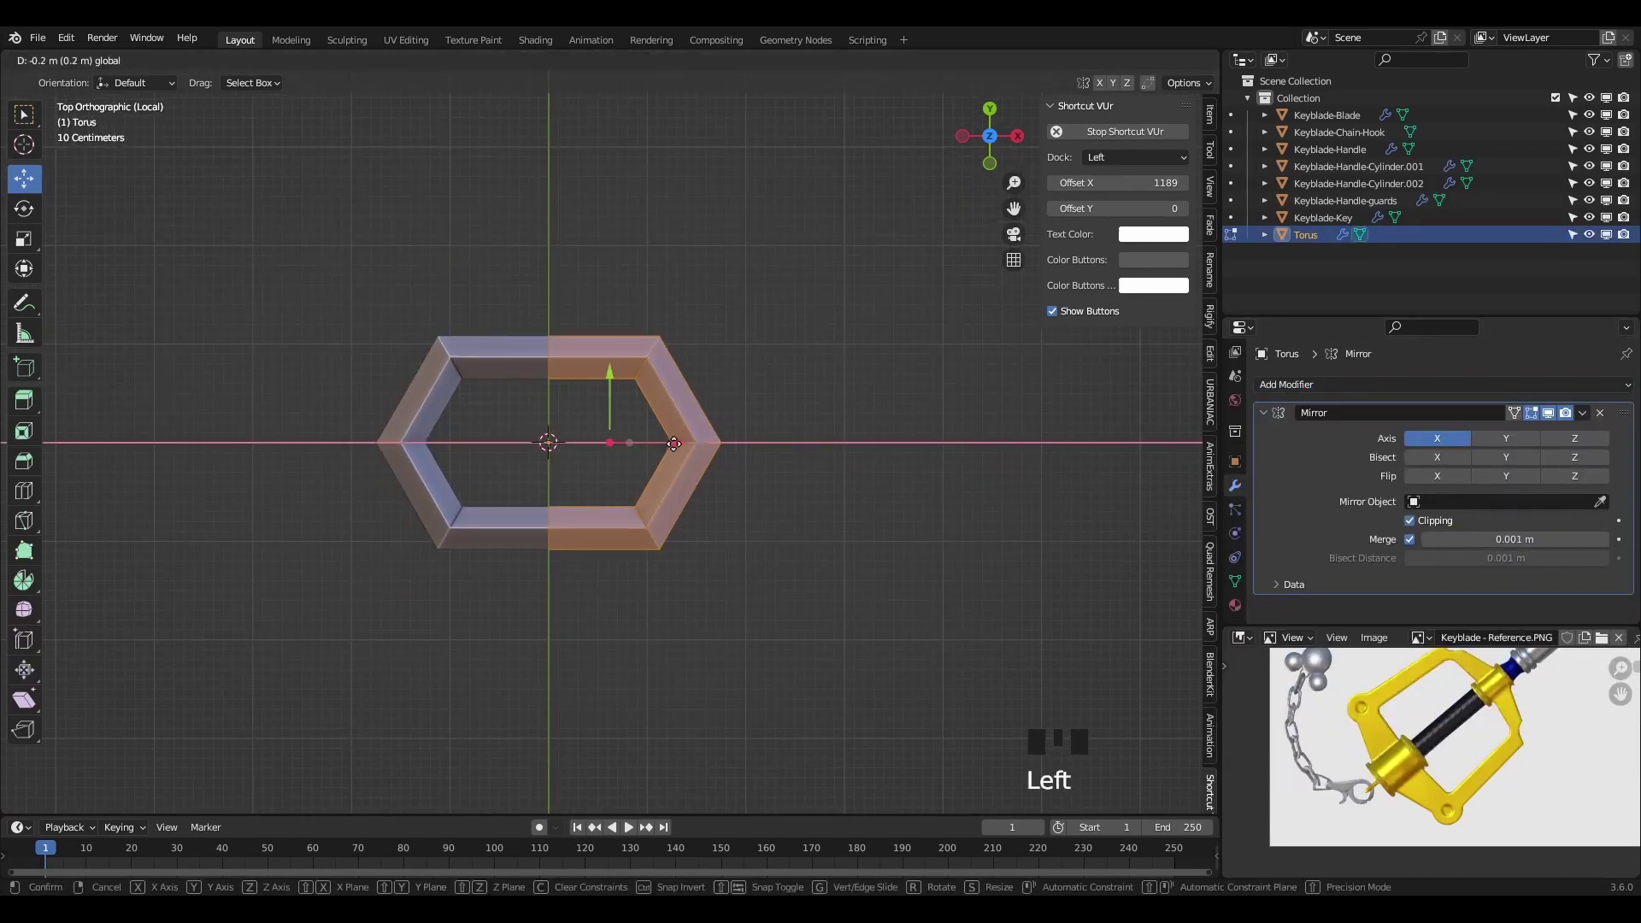
{"action": "left_click", "coordinate": [675, 444]}
- Rotate the second link 90° about X and move it 2 m along X to interlock
{"action": "middle_click_drag", "start_coordinate": [675, 443], "coordinate": [688, 457]}
{"action": "key", "text": "KP_1"}
{"action": "type", "text": "rx90"}
{"action": "key", "text": "Return"}
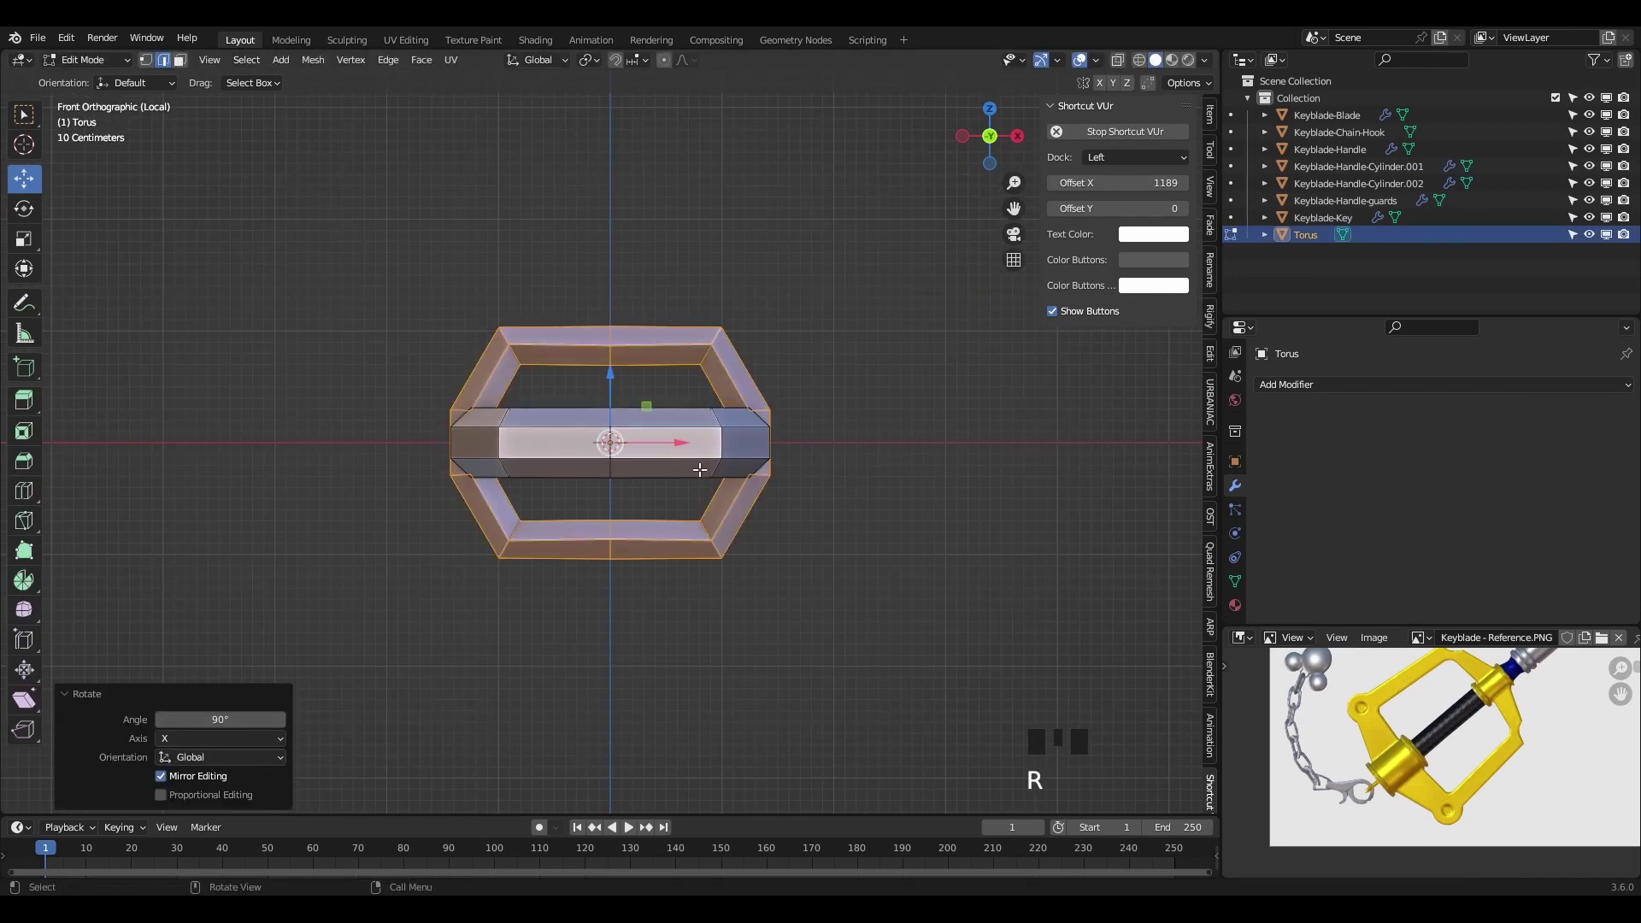
{"action": "left_click_drag", "start_coordinate": [684, 442], "coordinate": [835, 443]}
{"action": "middle_click_drag", "start_coordinate": [835, 443], "coordinate": [895, 469]}
- Add an Array modifier with 4.18 m constant X offset and raise the link count
{"action": "key", "text": "Tab"}
{"action": "key", "text": "KP_1"}
{"action": "left_click", "coordinate": [1445, 384]}
{"action": "left_click", "coordinate": [1214, 425]}
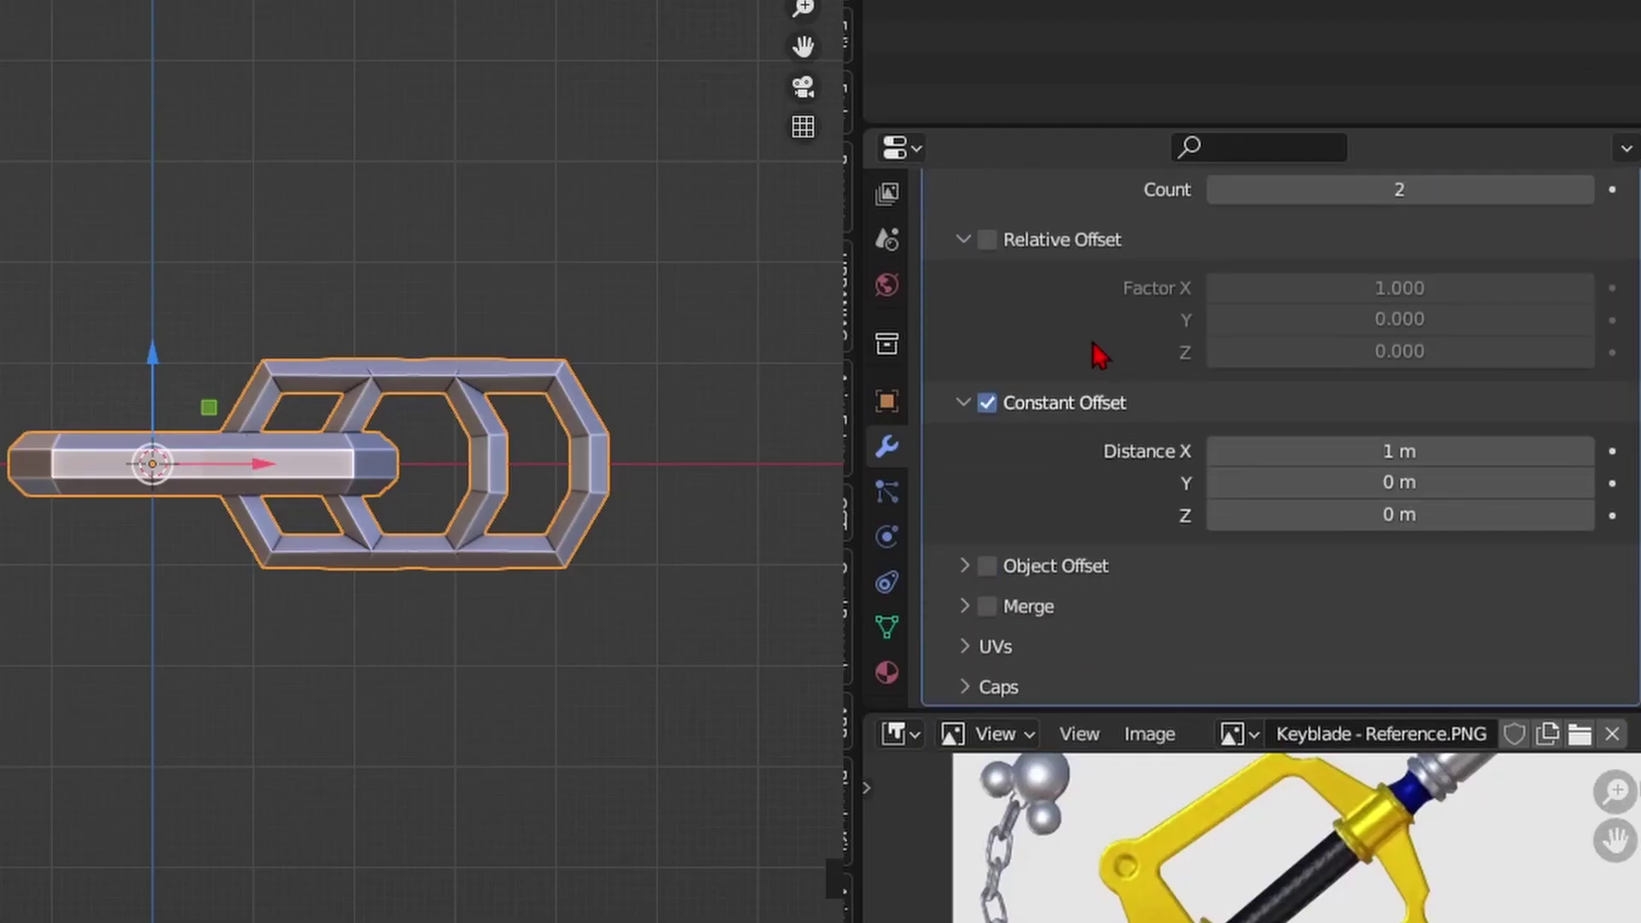
{"action": "left_click_drag", "start_coordinate": [1506, 488], "coordinate": [1536, 488]}
{"action": "left_click", "coordinate": [1604, 349]}
{"action": "left_click", "coordinate": [1604, 350]}
{"action": "scroll", "coordinate": [602, 453], "scroll_direction": "down", "scroll_amount": 4}
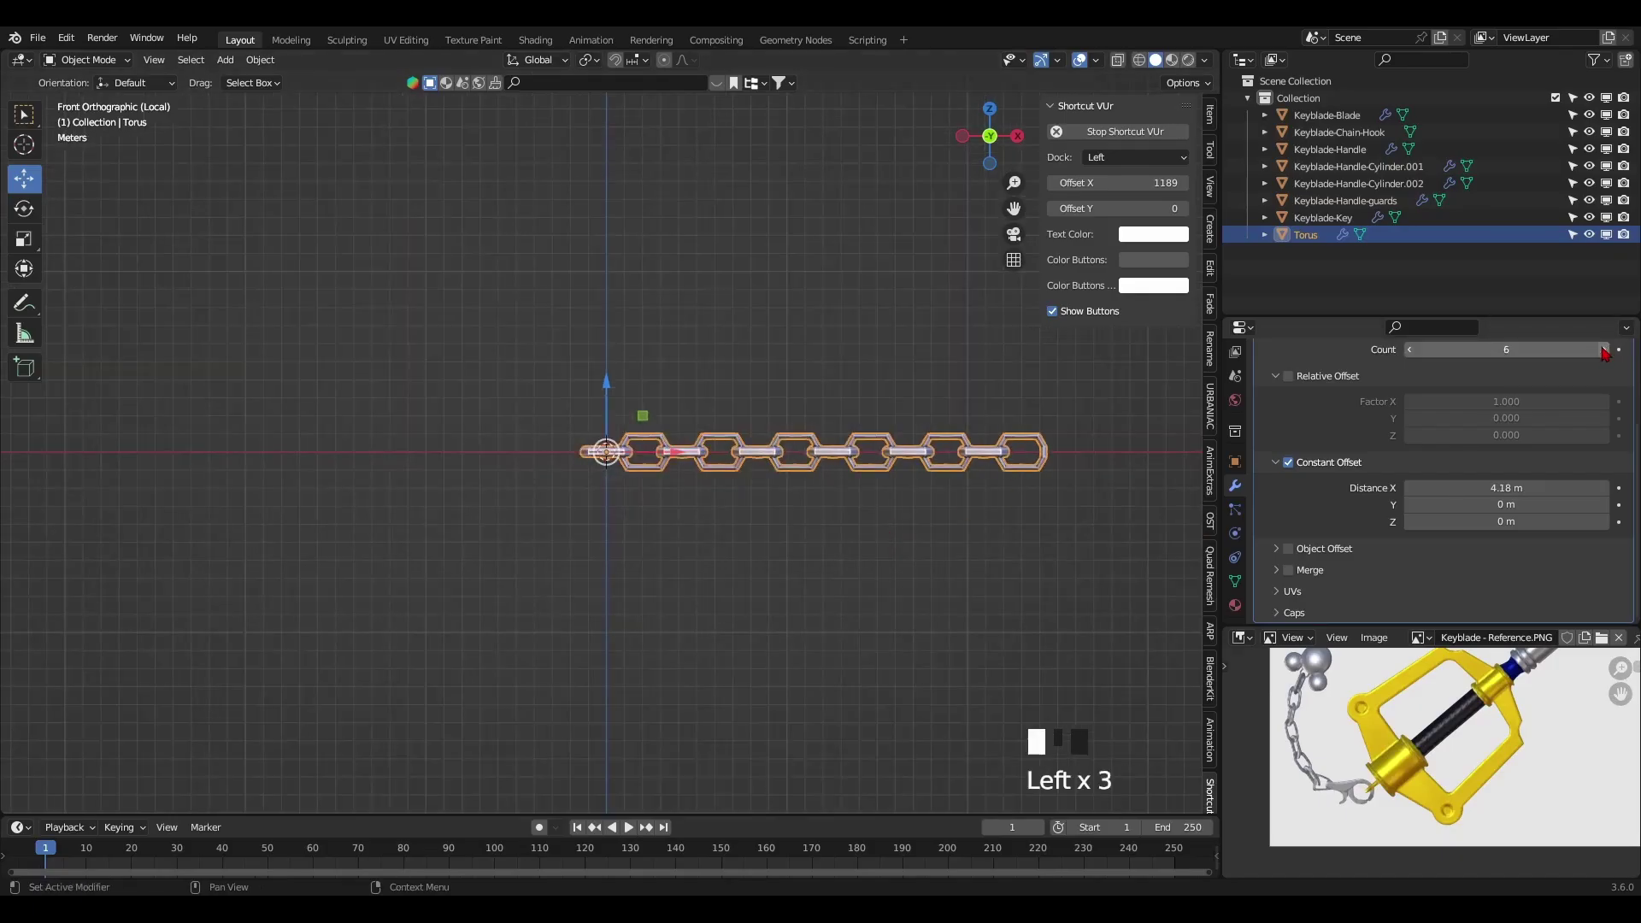
- Move the chain along Y so it hangs from the end of the handle
{"action": "left_click", "coordinate": [403, 468]}
{"action": "key", "text": "Tab"}
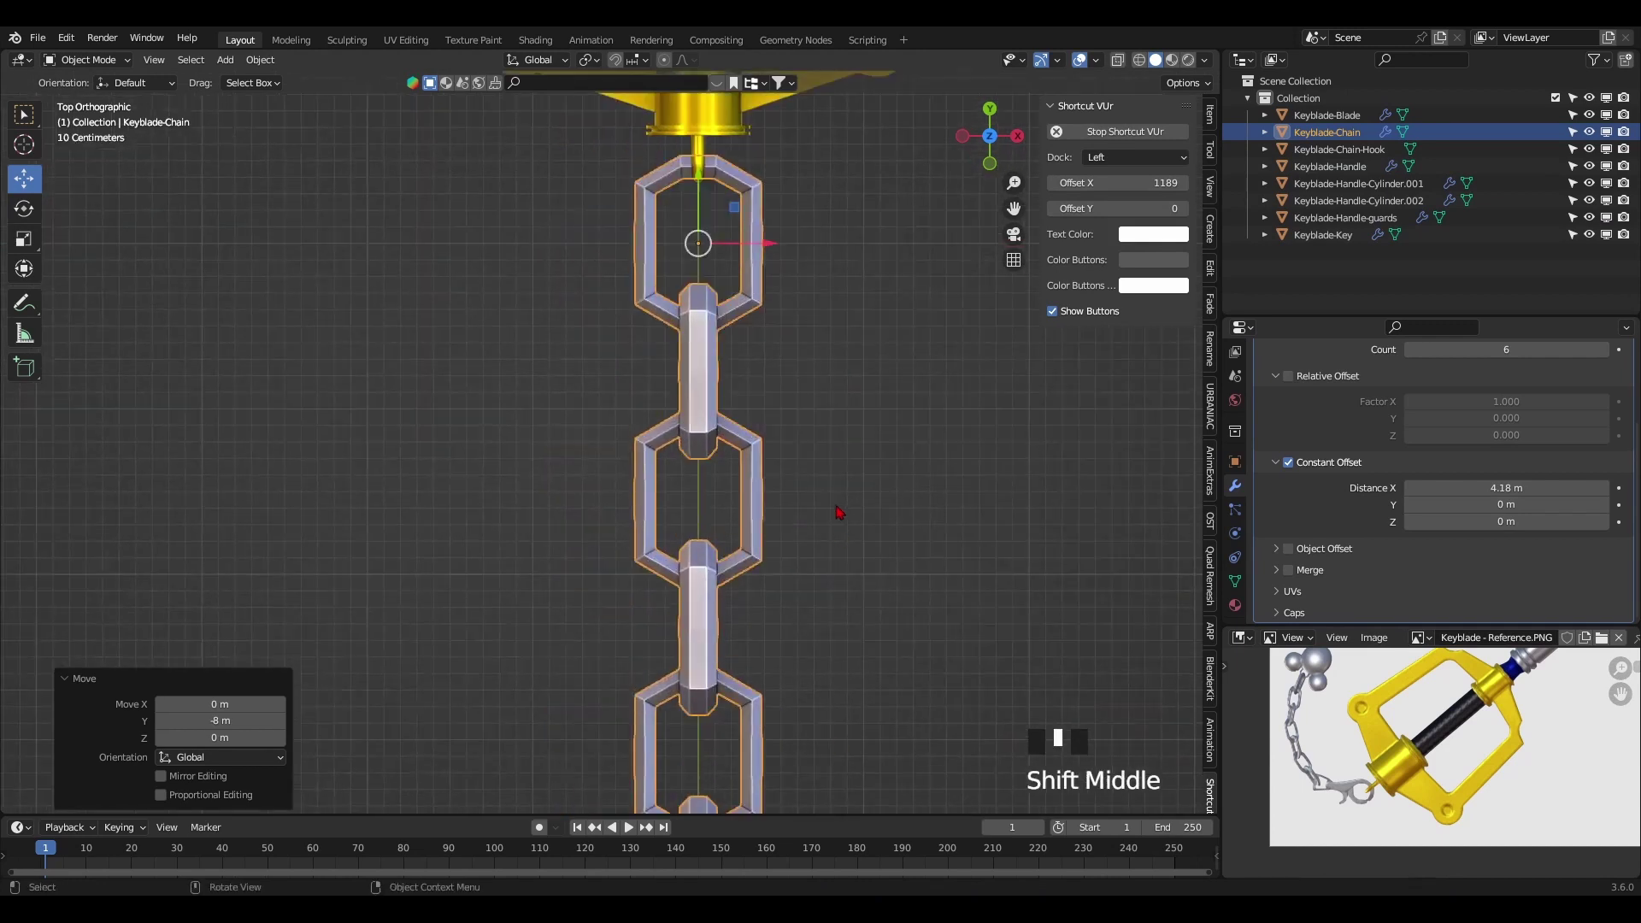
{"action": "middle_click_drag", "start_coordinate": [818, 497], "coordinate": [897, 662]}
{"action": "key", "text": "g"}
{"action": "key", "text": "y"}
{"action": "left_click", "coordinate": [838, 530]}
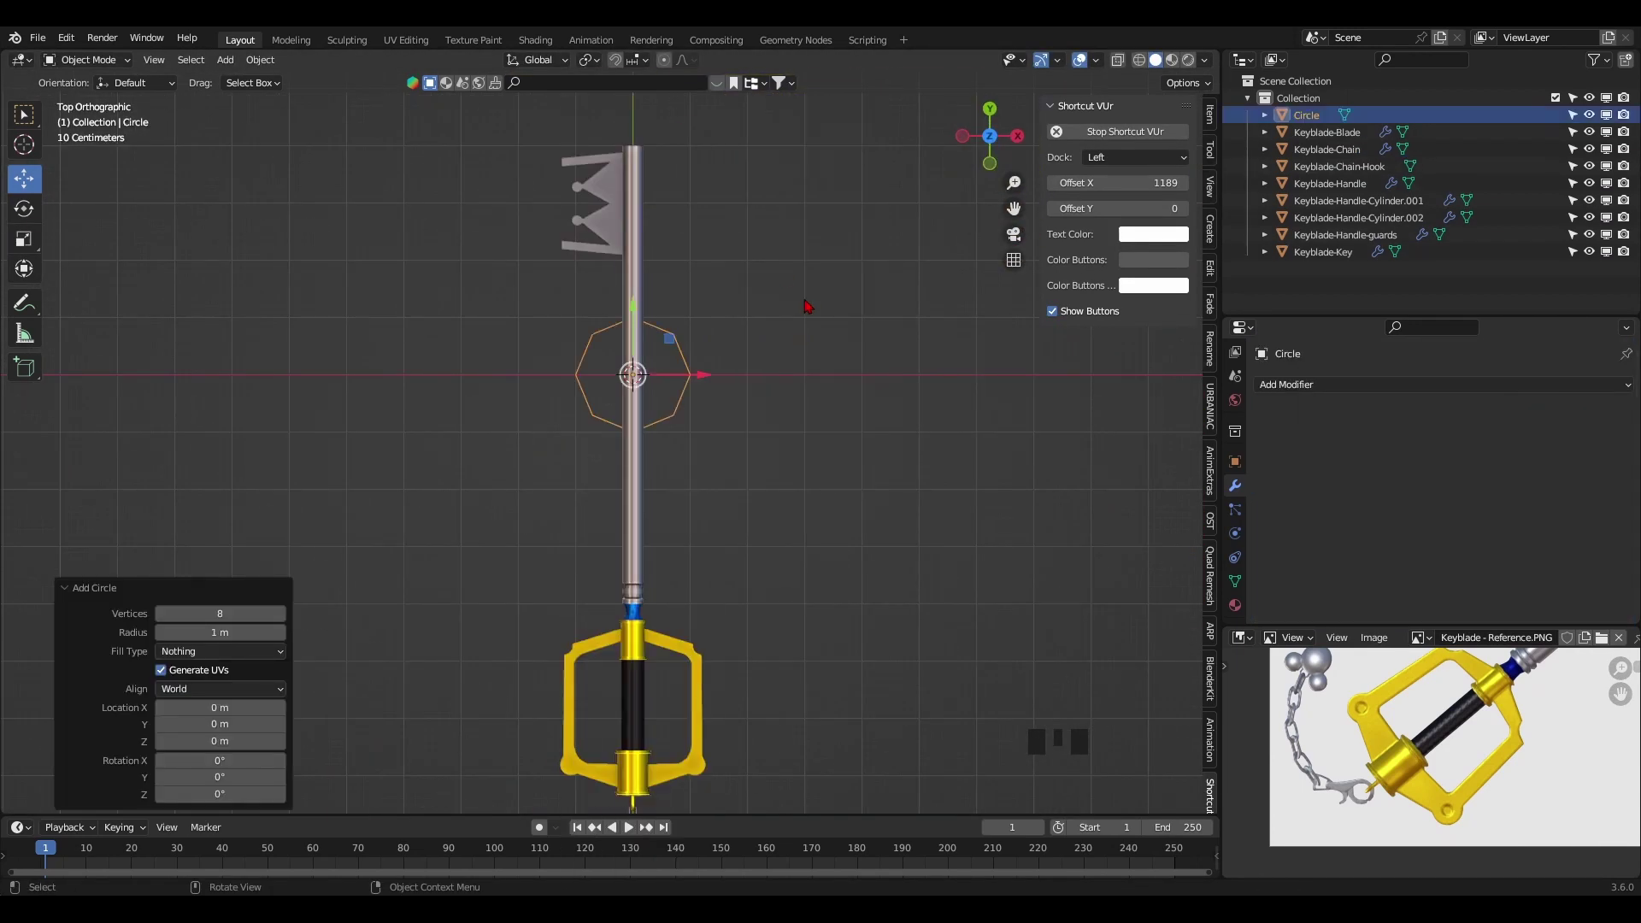
- Rotate the circle 22.3°, then move and scale its vertices into the head shape
{"action": "key", "text": "KP_Divide"}
{"action": "key", "text": "Tab"}
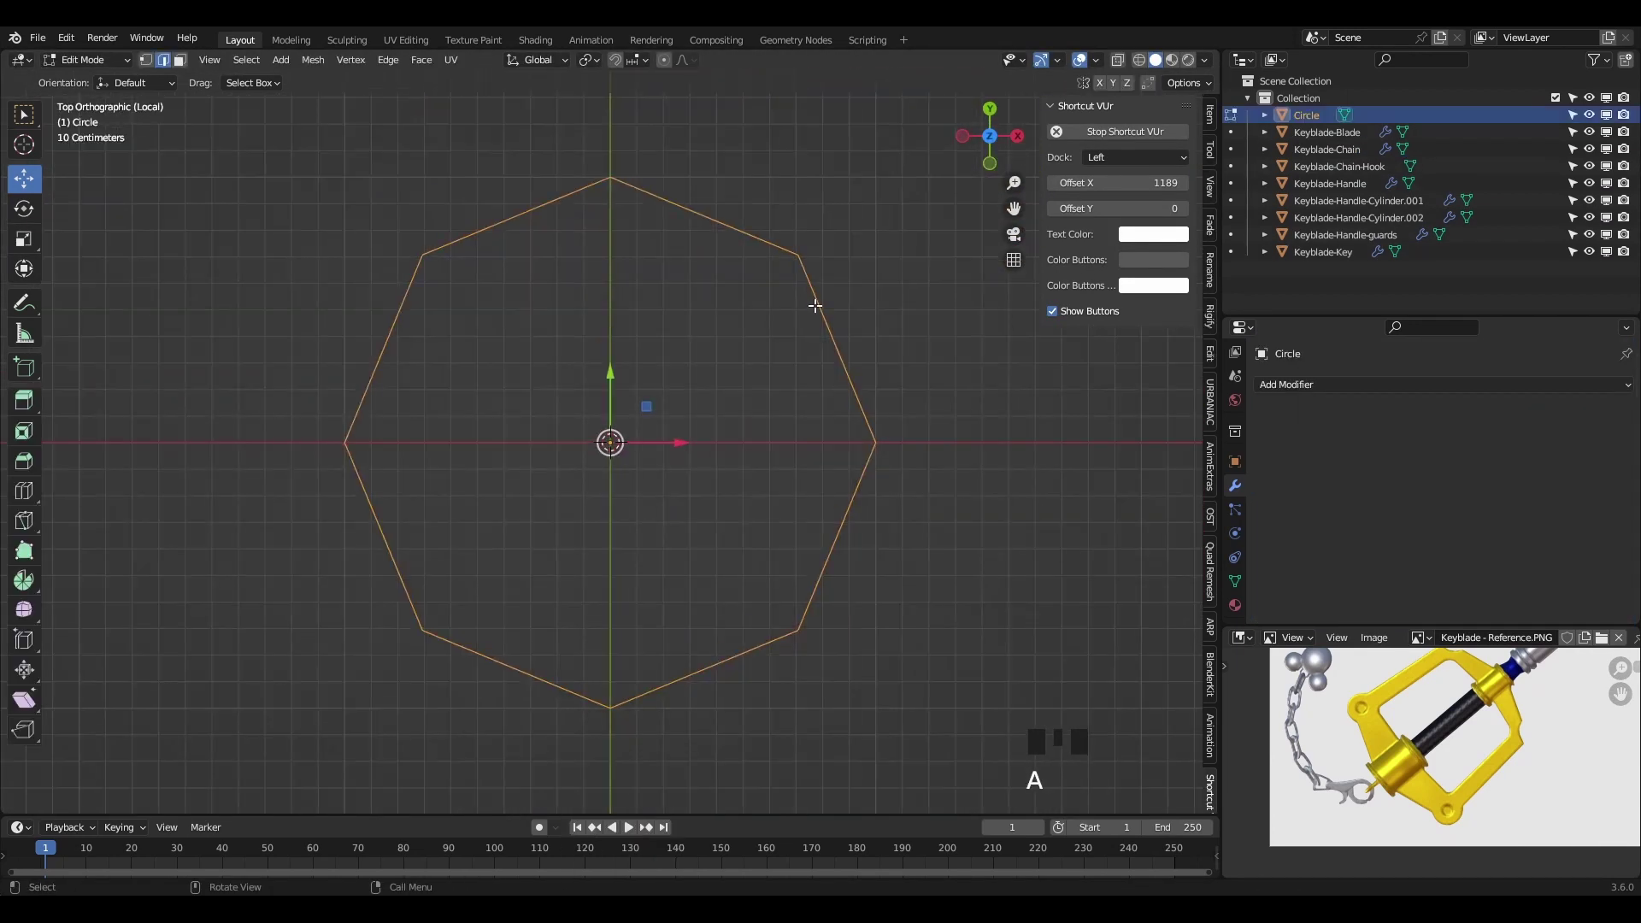
{"action": "key", "text": "r"}
{"action": "left_click", "coordinate": [747, 509]}
{"action": "key", "text": "g"}
{"action": "left_click", "coordinate": [1044, 220]}
{"action": "scroll", "coordinate": [578, 663], "scroll_direction": "down", "scroll_amount": 4}
{"action": "key", "text": "s"}
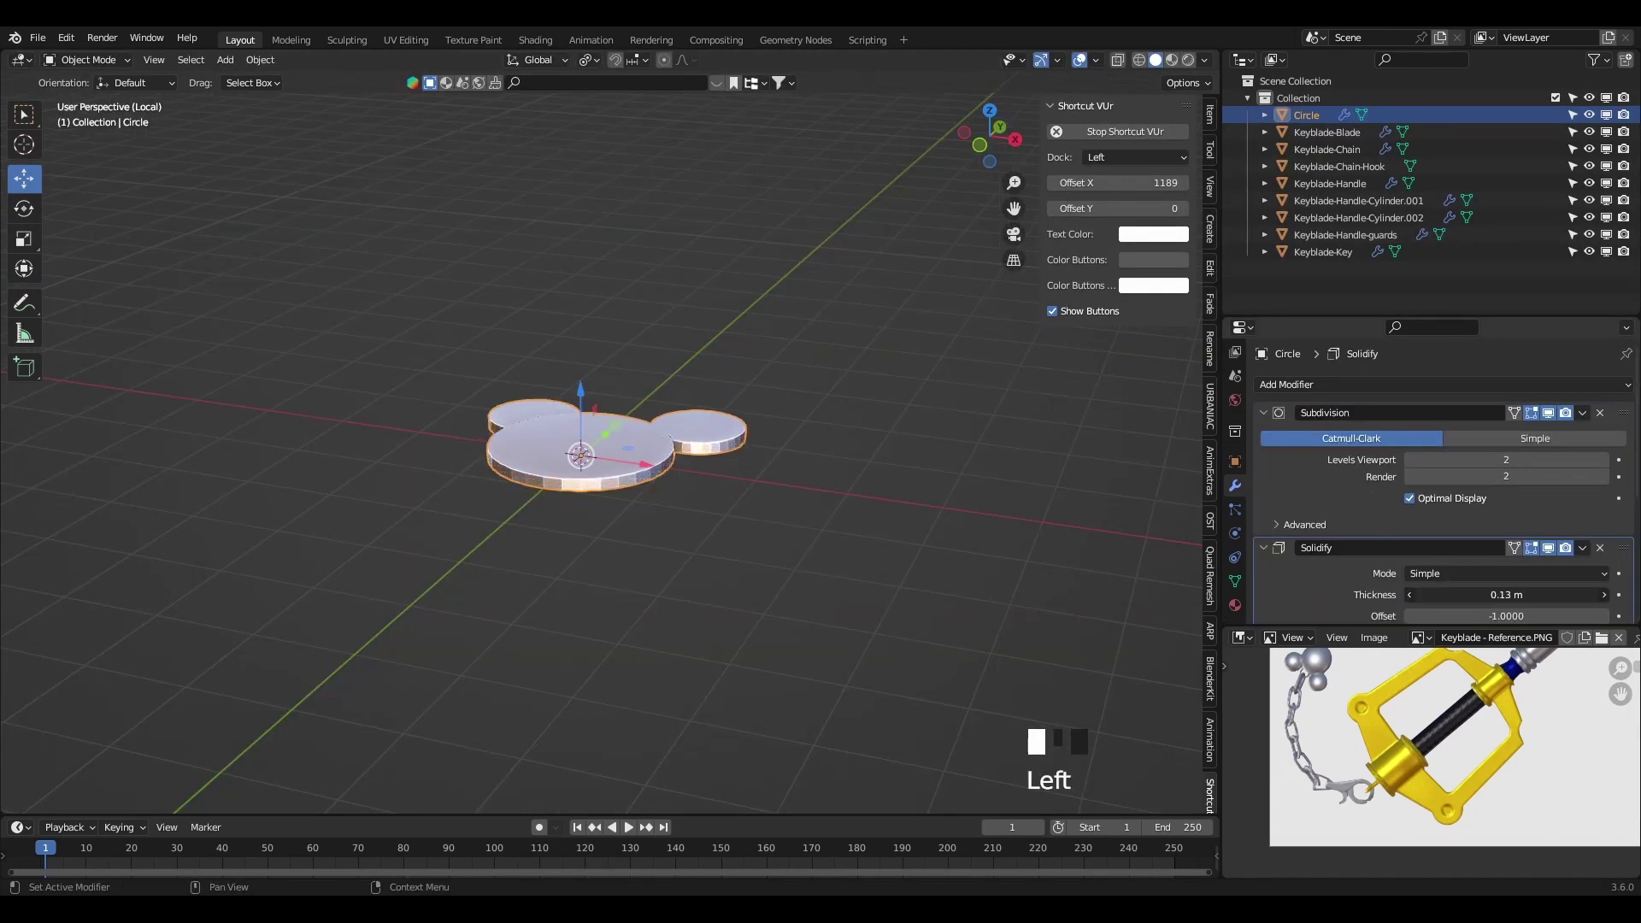
- Recalculate the emblem's normals with Inside checked
{"action": "key", "text": "Tab"}
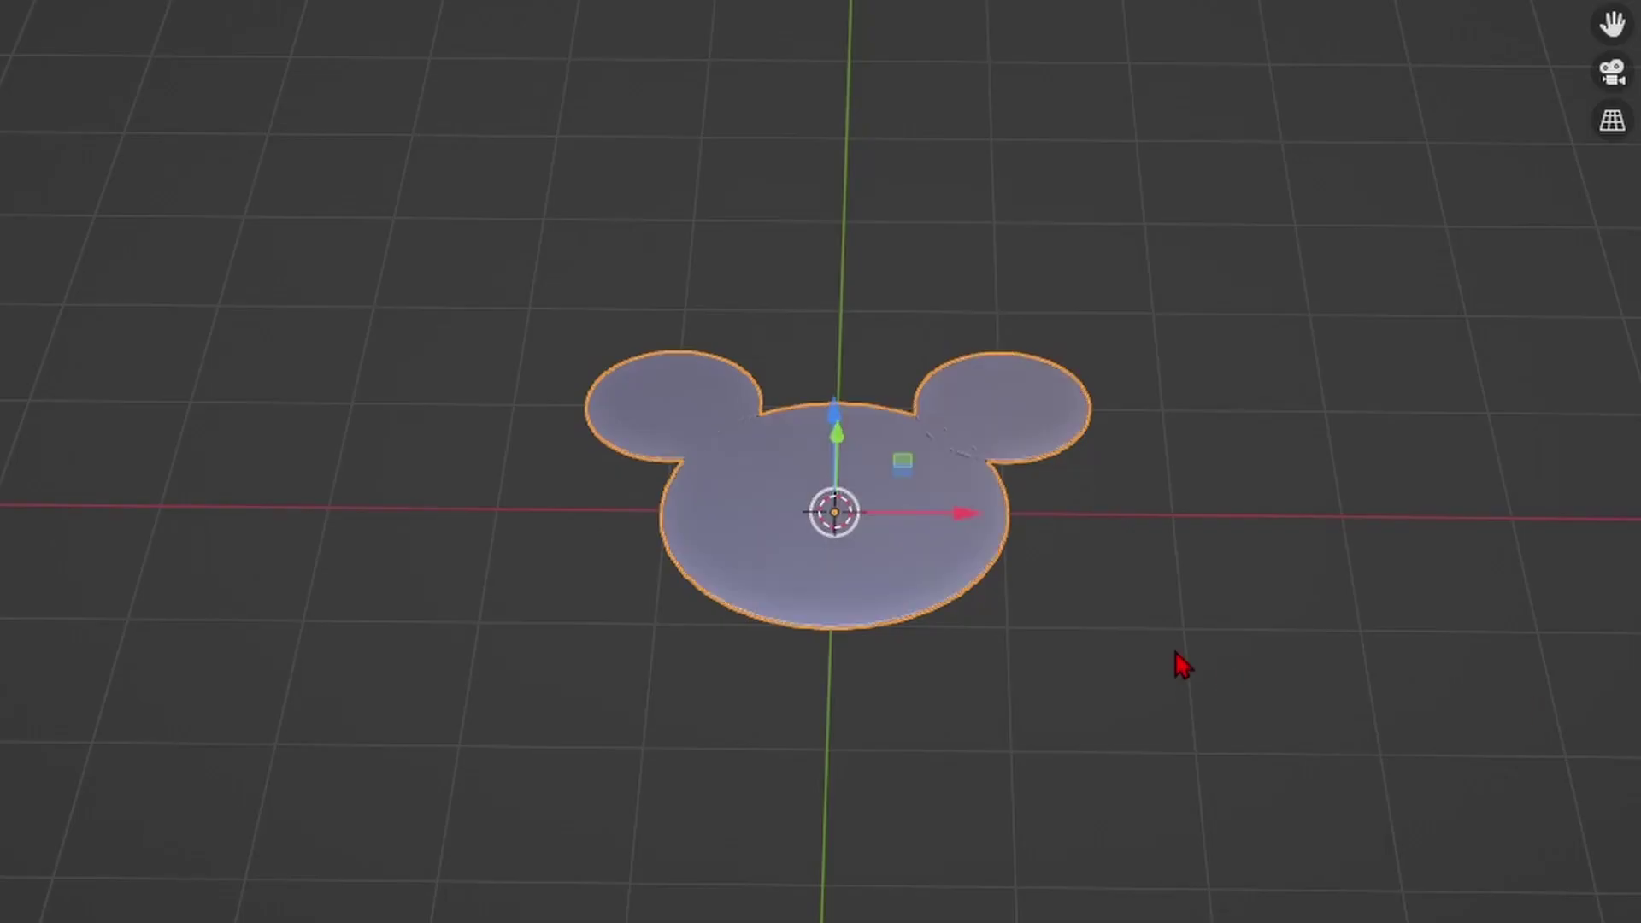
{"action": "middle_click_drag", "start_coordinate": [1168, 655], "coordinate": [1017, 623]}
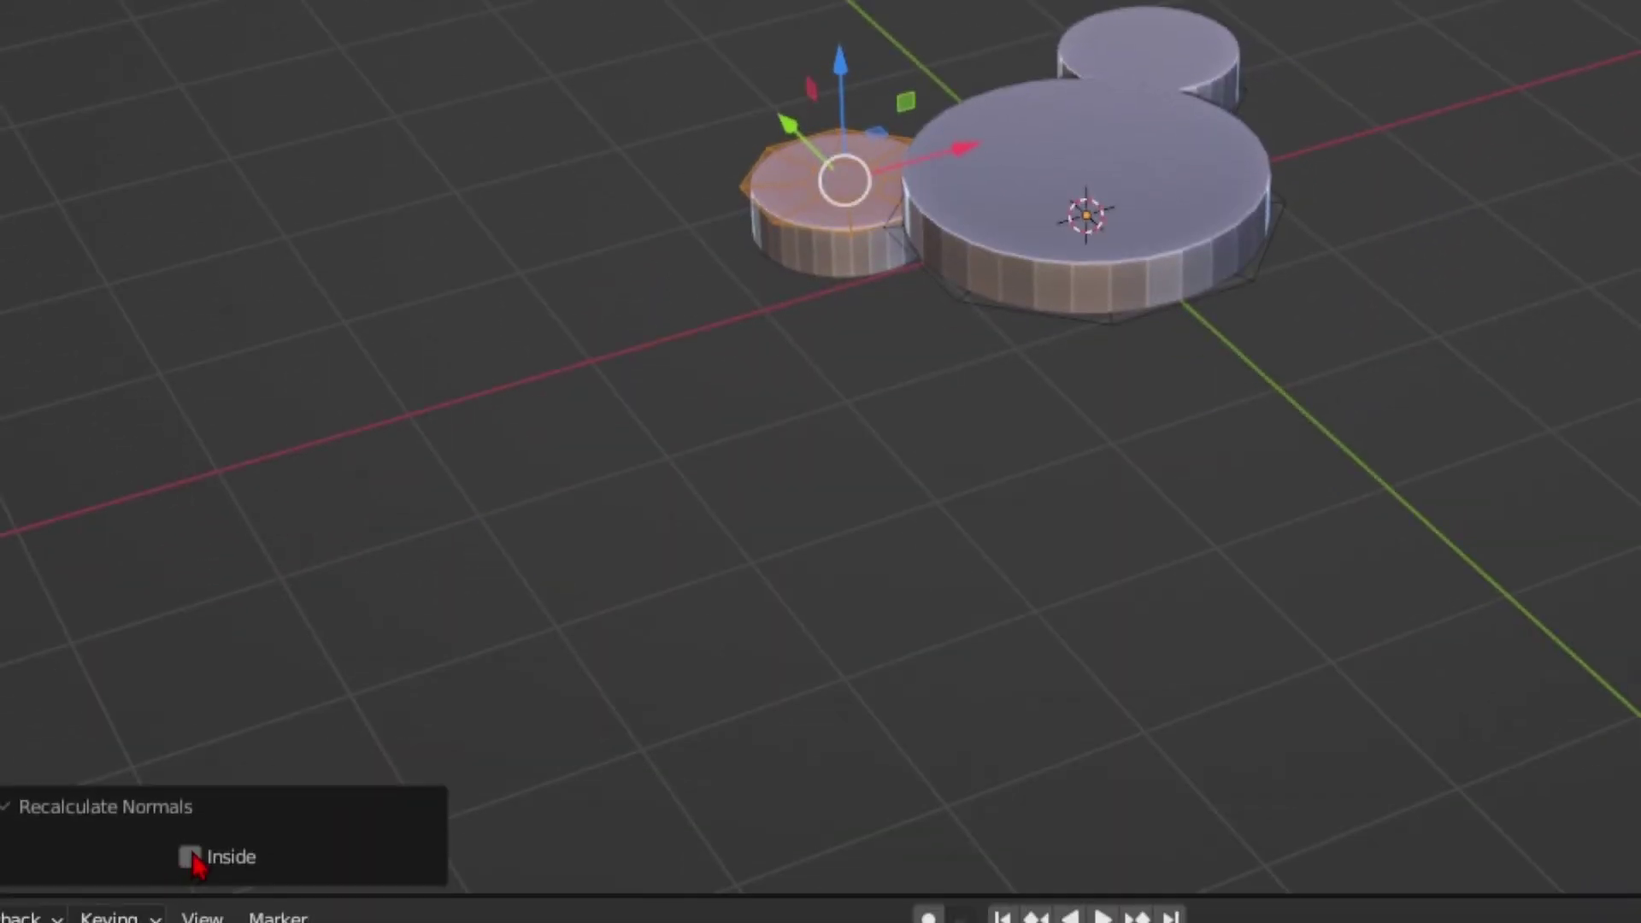
{"action": "left_click", "coordinate": [190, 857]}
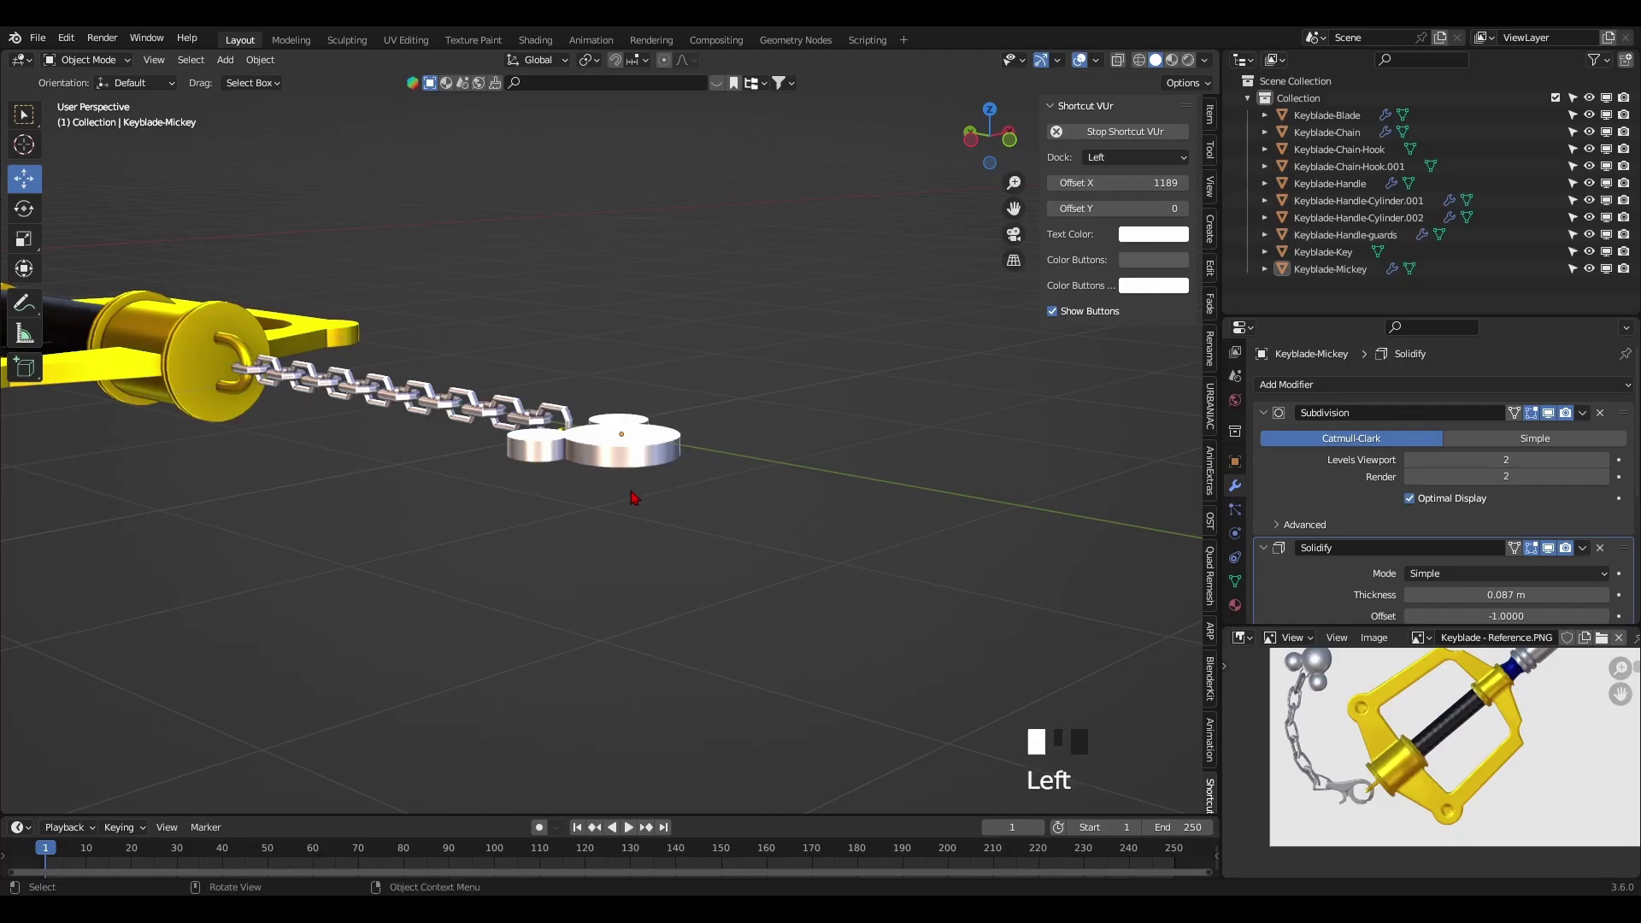
- Set the Principled BSDF's Metallic to 1.000 in the Shader Editor
{"action": "scroll", "coordinate": [380, 470], "scroll_direction": "down", "scroll_amount": 1}
{"action": "middle_click_drag", "start_coordinate": [380, 470], "coordinate": [650, 555], "text": "shift"}
{"action": "scroll", "coordinate": [598, 637], "scroll_direction": "down", "scroll_amount": 1}
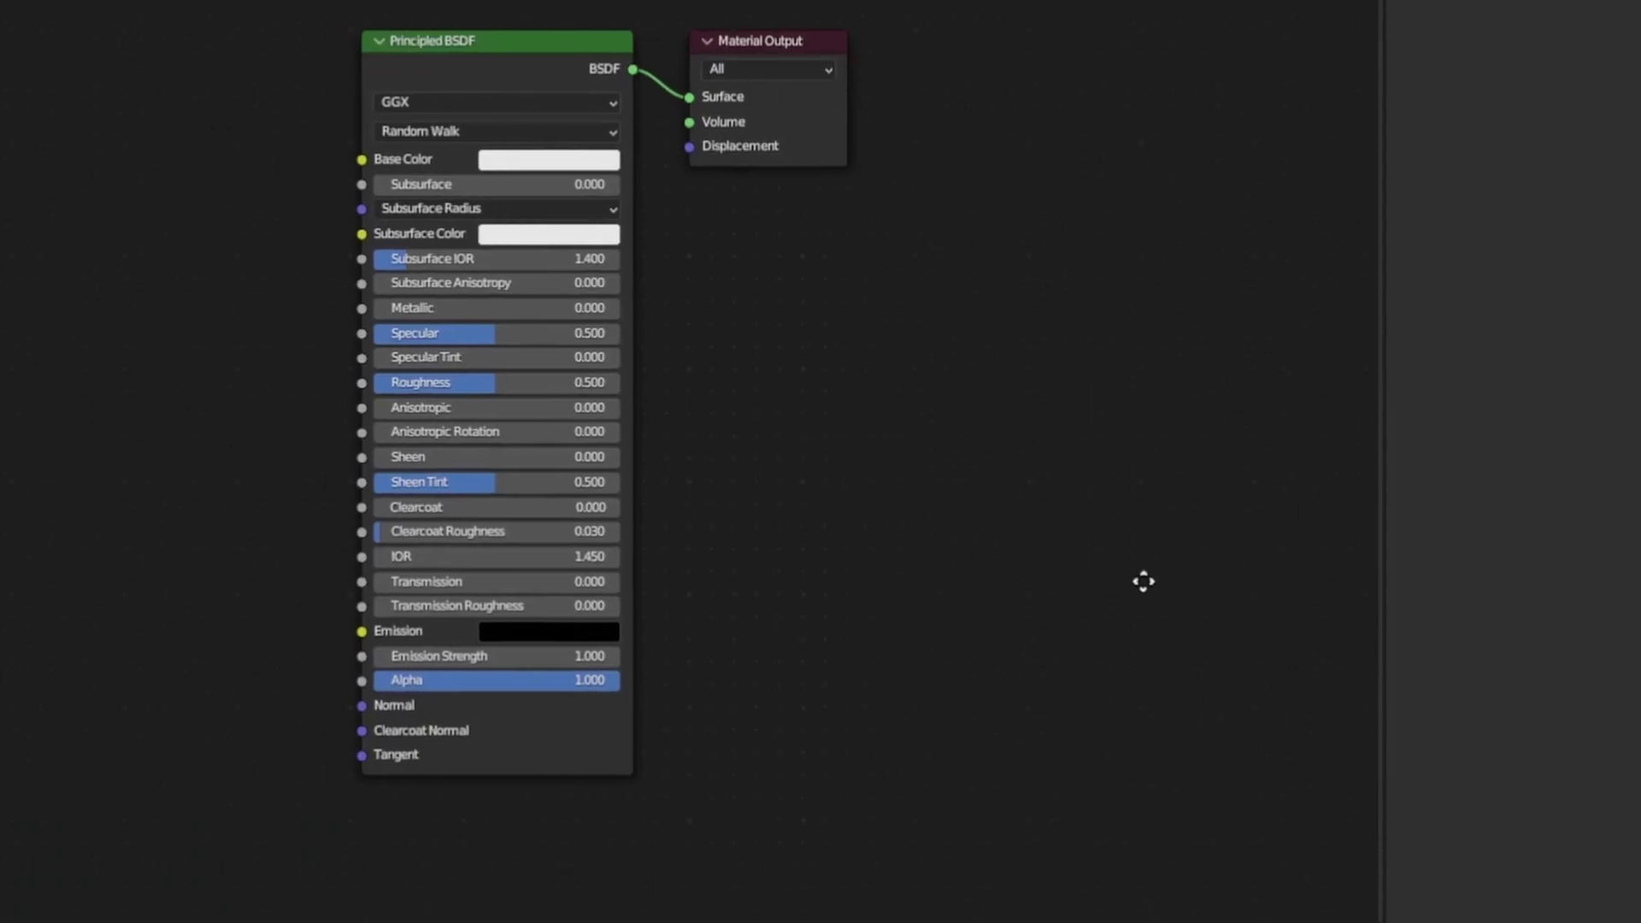
{"action": "middle_click_drag", "start_coordinate": [1143, 578], "coordinate": [1255, 639]}
{"action": "left_click_drag", "start_coordinate": [582, 366], "coordinate": [590, 366]}
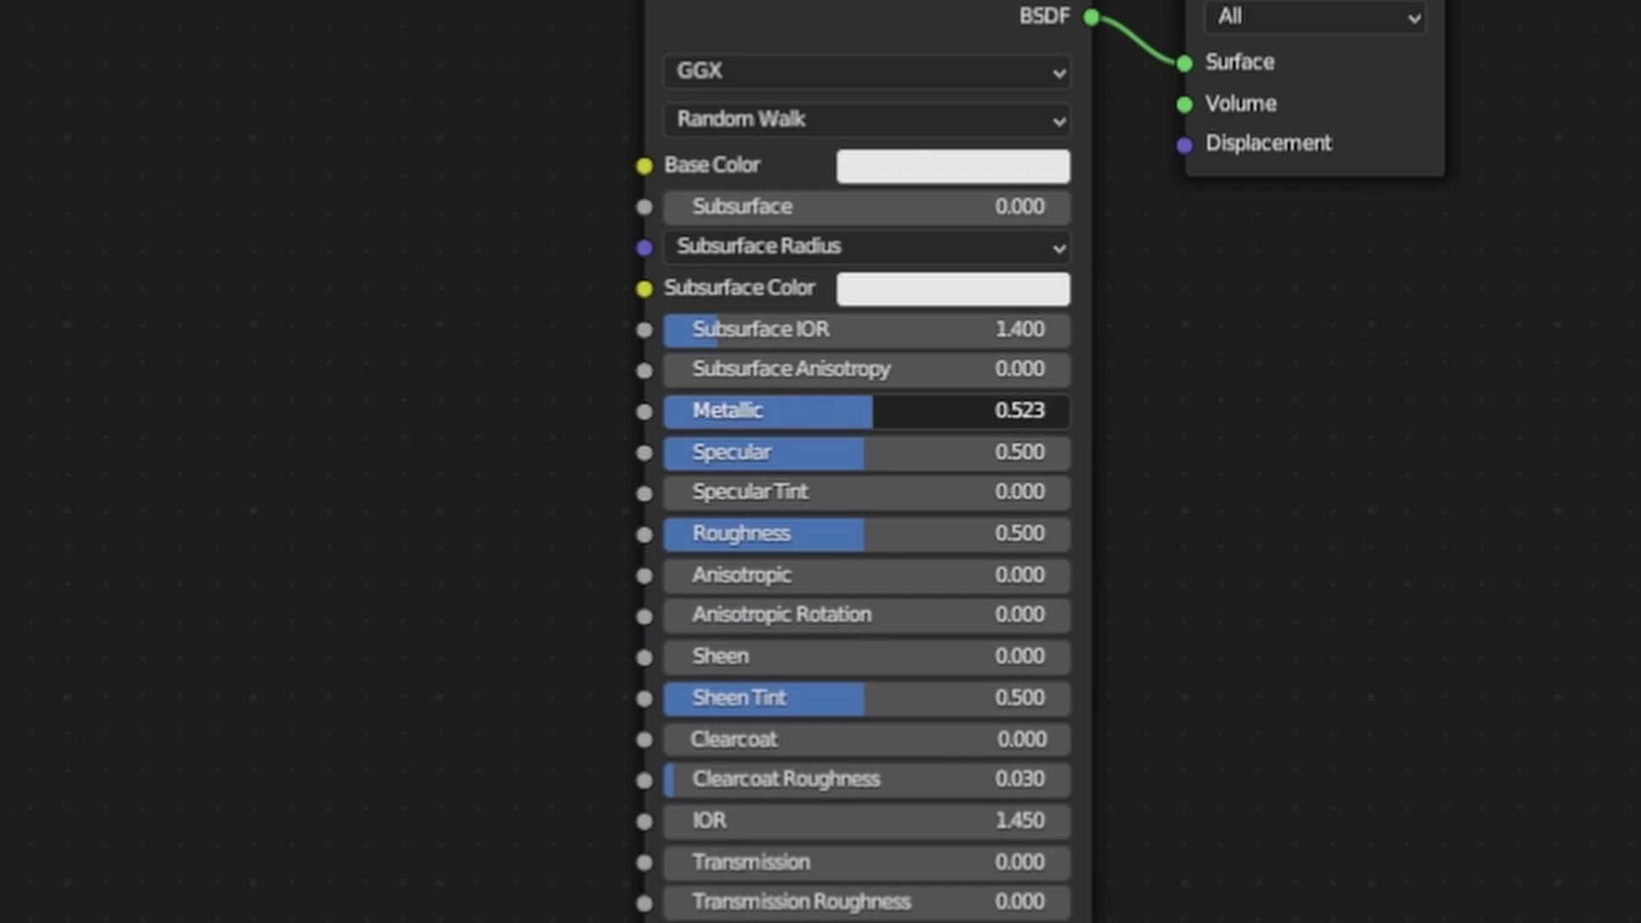
{"action": "left_click_drag", "start_coordinate": [1017, 410], "coordinate": [1069, 411]}
{"action": "key", "text": "shift+a"}
- Add a Noise Texture with Scale Y 32.2, set the ramp's white stop to 0.982, and drive Roughness
{"action": "type", "text": "noise"}
{"action": "key", "text": "Return"}
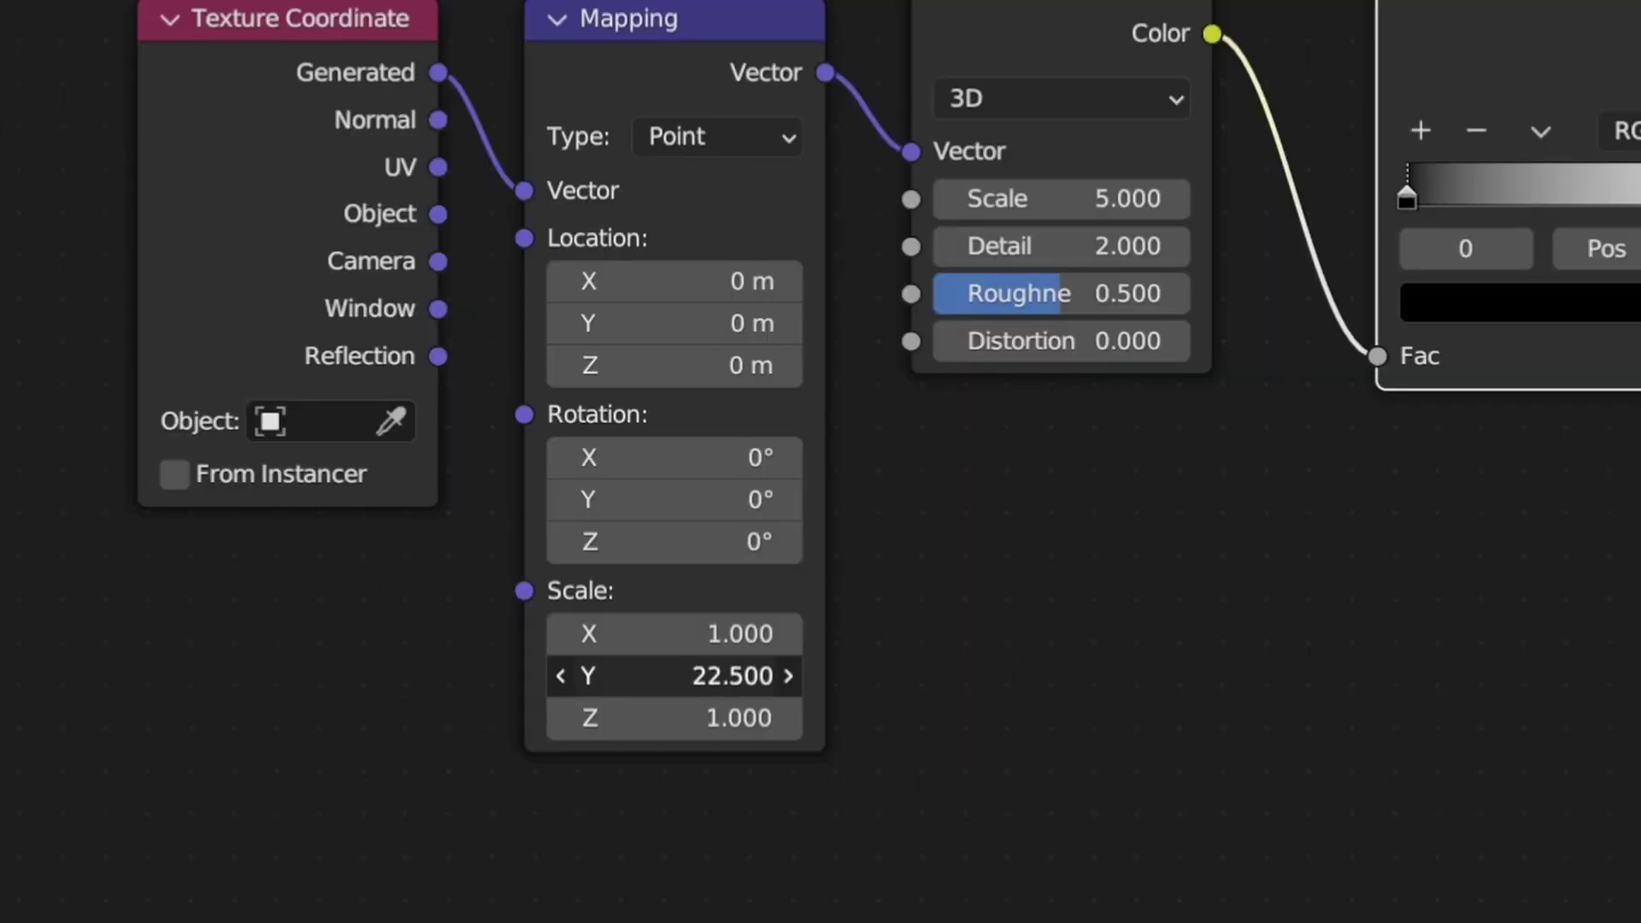
{"action": "left_click_drag", "start_coordinate": [675, 675], "coordinate": [752, 675]}
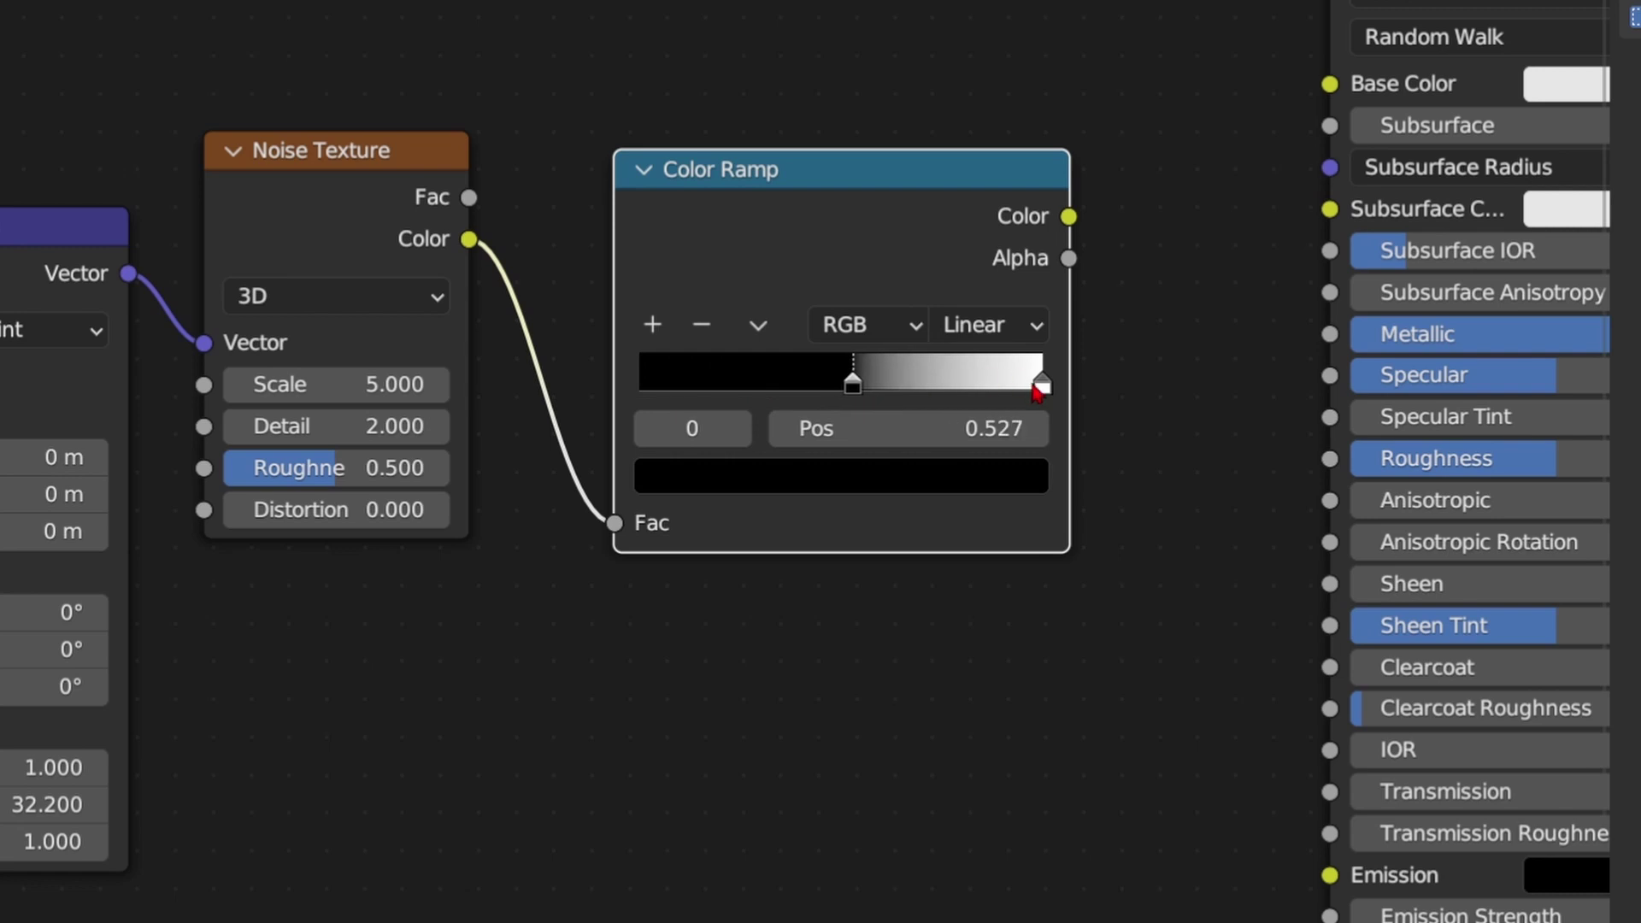
{"action": "left_click_drag", "start_coordinate": [978, 389], "coordinate": [993, 389]}
{"action": "left_click_drag", "start_coordinate": [1068, 216], "coordinate": [1313, 470]}
- Add a Bump node with the ramp Color as Height and its Normal feeding the BSDF Normal
{"action": "left_click_drag", "start_coordinate": [1313, 471], "coordinate": [1329, 459]}
{"action": "type", "text": "bump"}
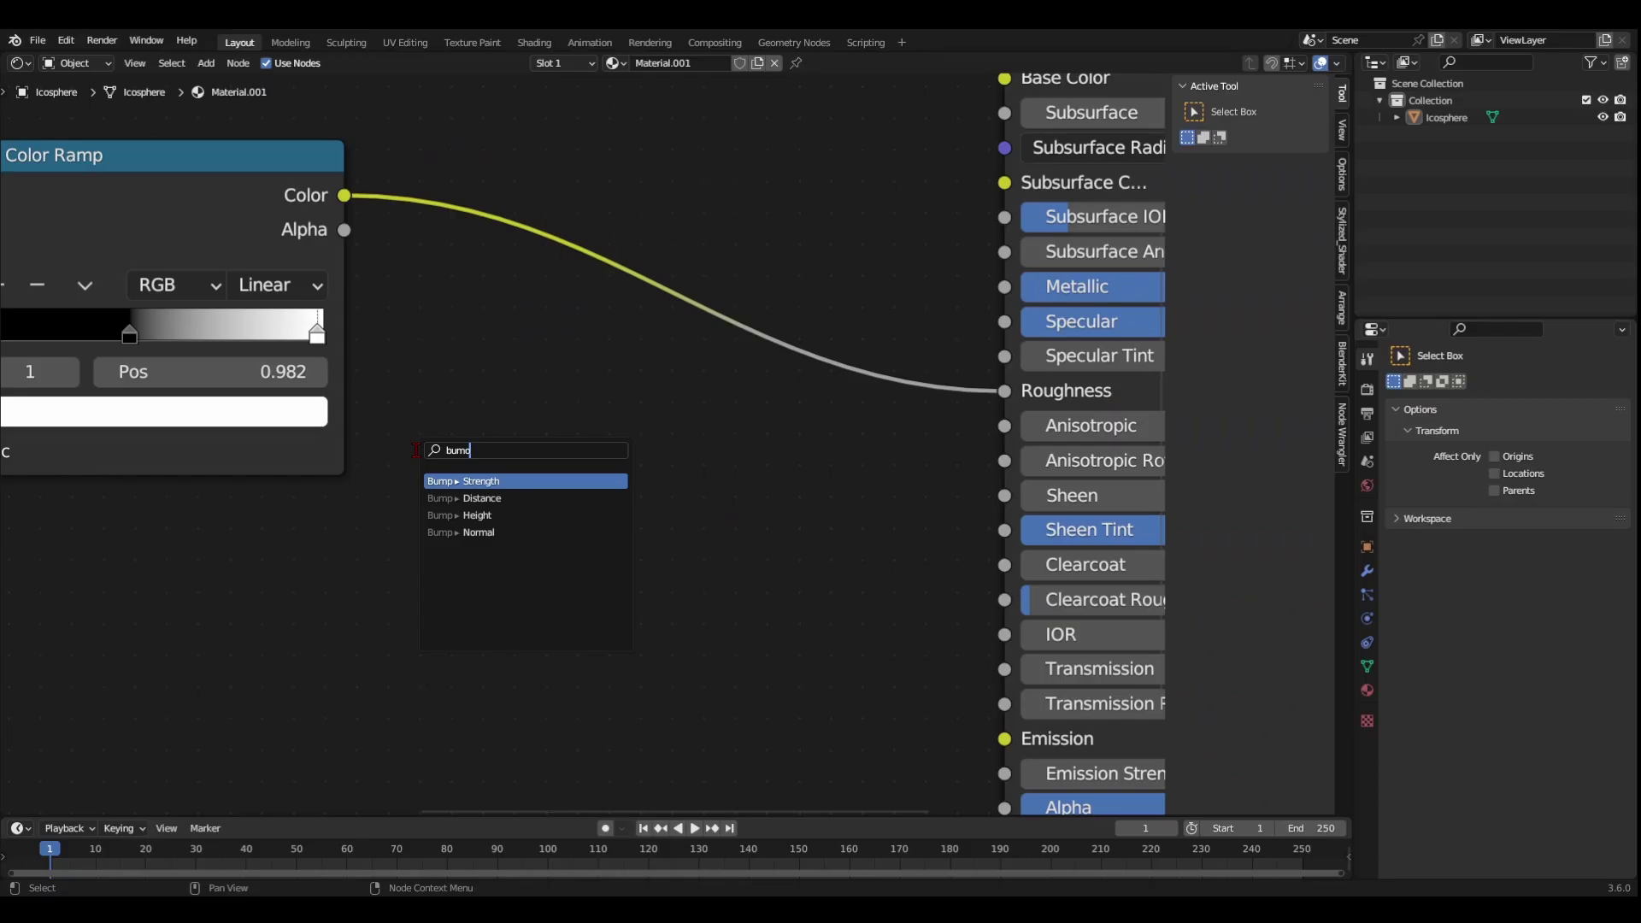
{"action": "key", "text": "Return"}
{"action": "left_click", "coordinate": [478, 493]}
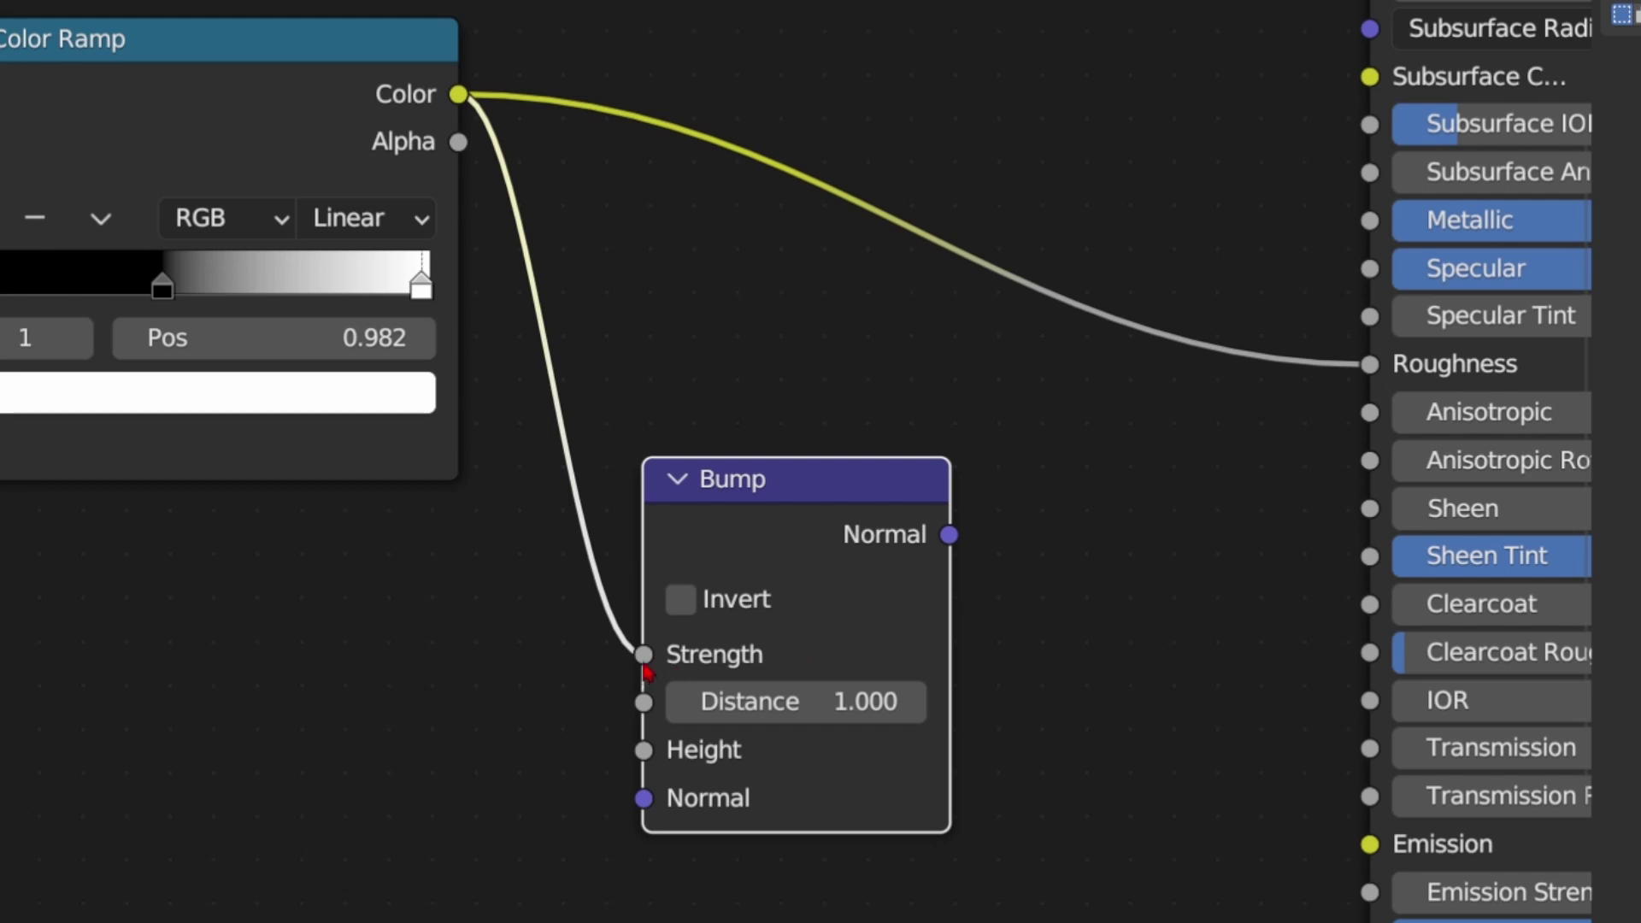
{"action": "left_click_drag", "start_coordinate": [645, 656], "coordinate": [644, 751]}
{"action": "left_click_drag", "start_coordinate": [949, 535], "coordinate": [1074, 572]}
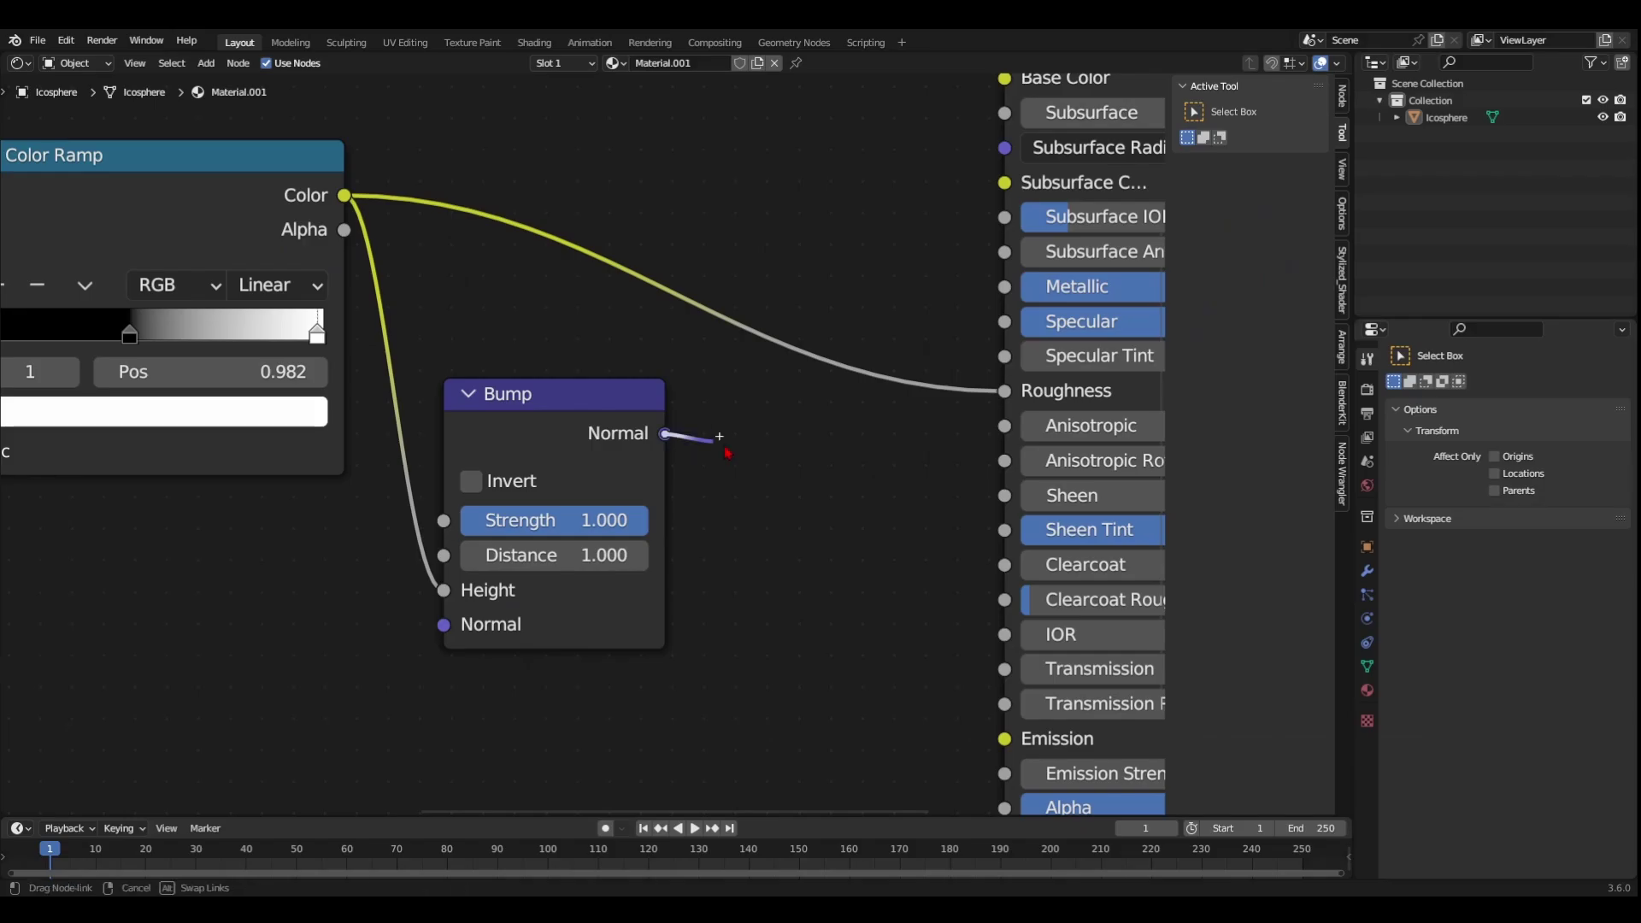
{"action": "left_click_drag", "start_coordinate": [930, 601], "coordinate": [997, 627]}
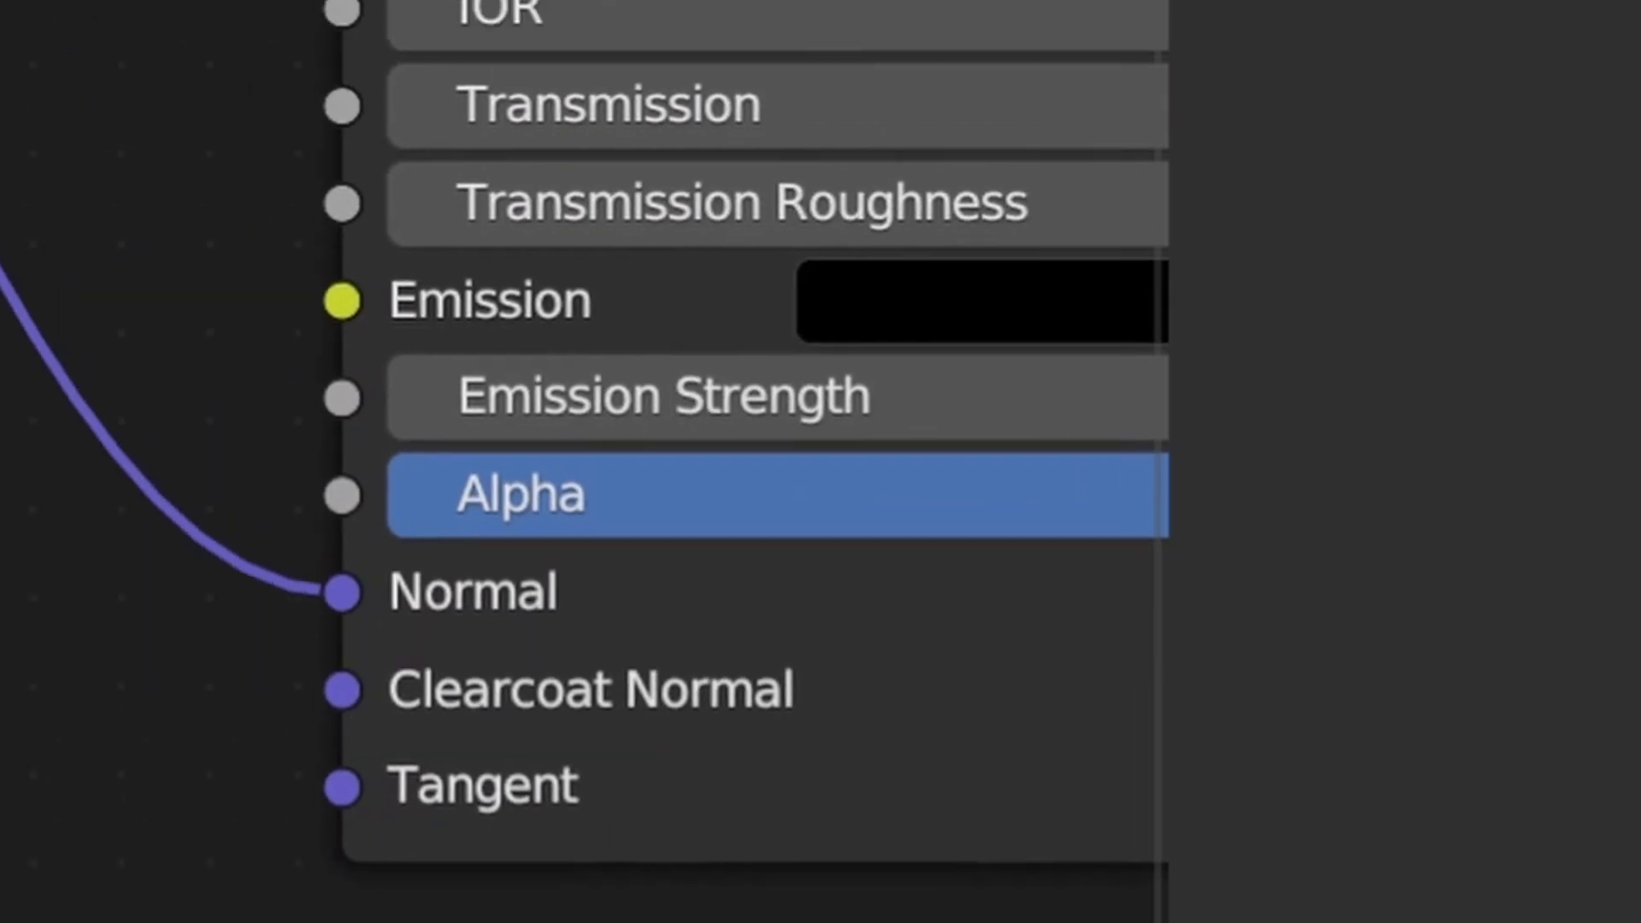